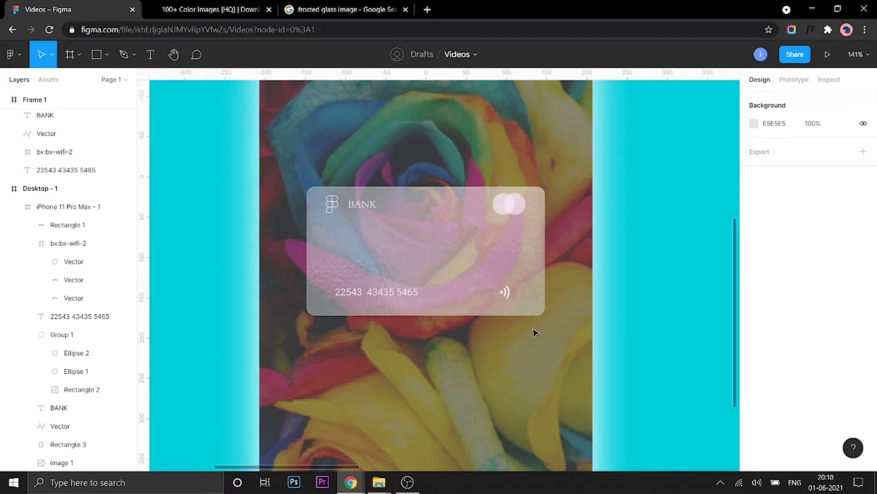
Examine the finished glass bank card on the phone mockup and the separate design elements in Frame 1.
scroll(533, 333, down, 3)
scroll(525, 321, down, 5)
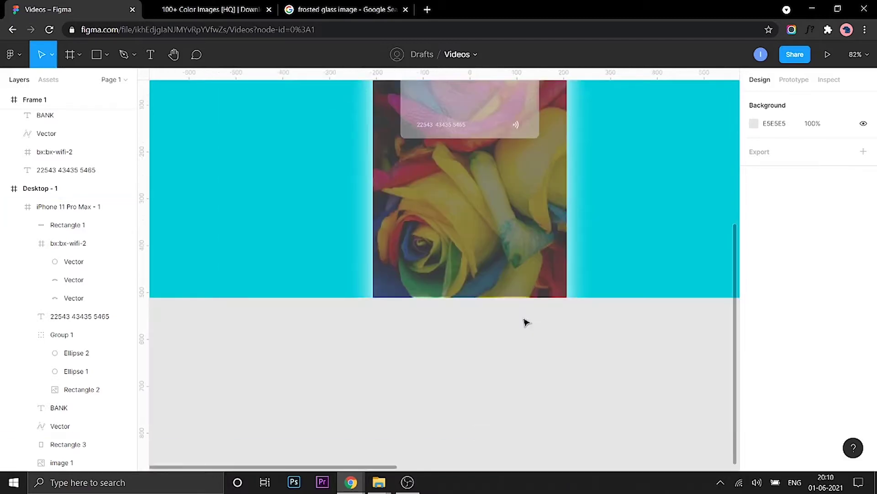
scroll(517, 292, up, 1)
scroll(515, 276, up, 2)
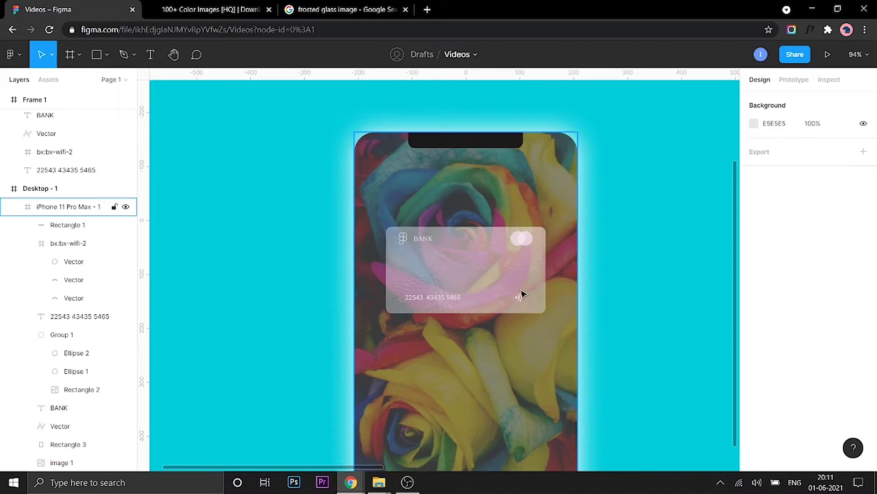
scroll(527, 299, down, 5)
scroll(520, 291, right, 10)
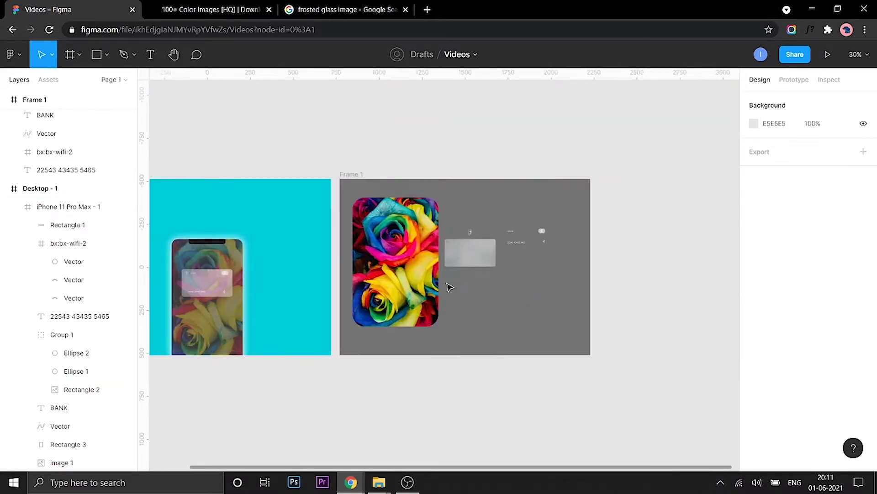
scroll(450, 287, up, 5)
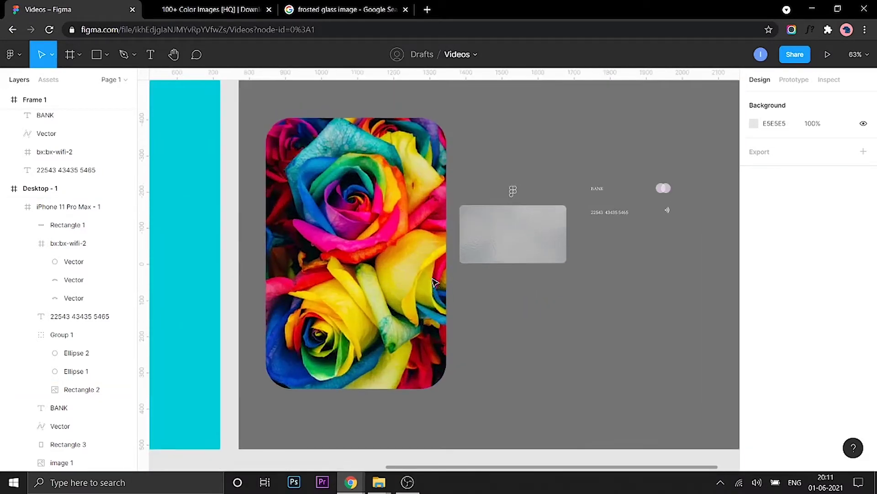
Review the rose image's fill, its Unsplash source page and the Google image results for frosted glass.
double_click(409, 269)
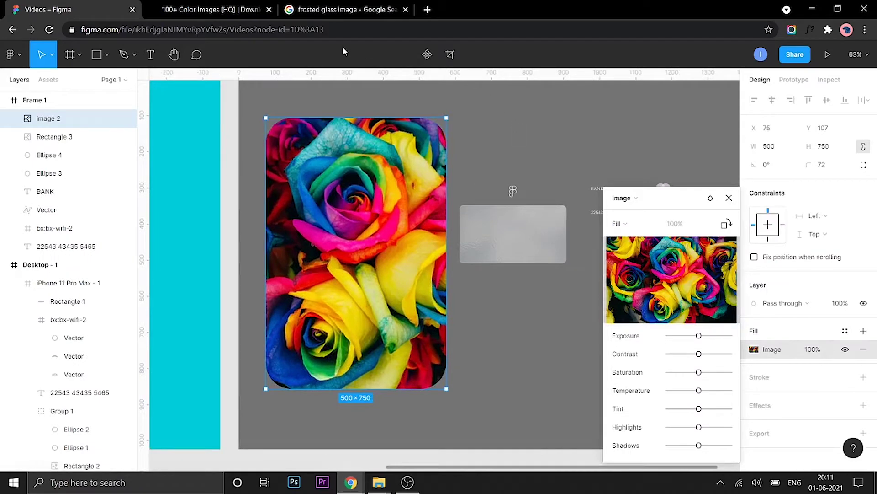
click(215, 9)
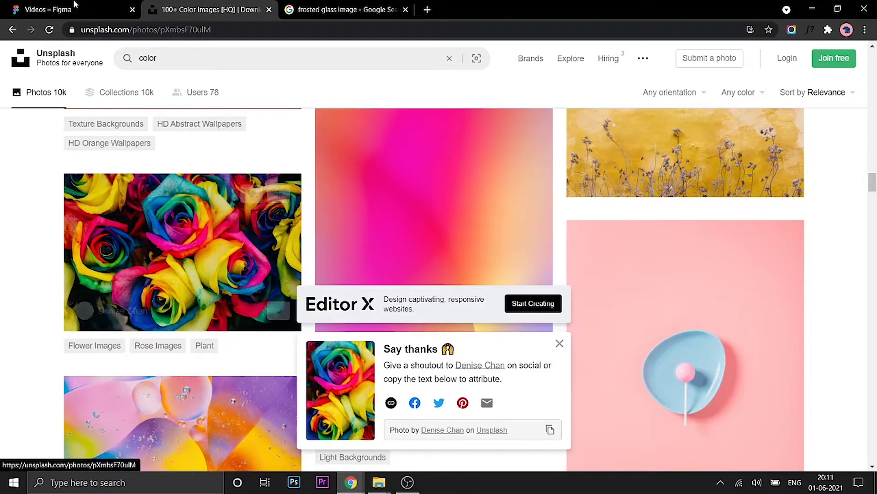
click(73, 9)
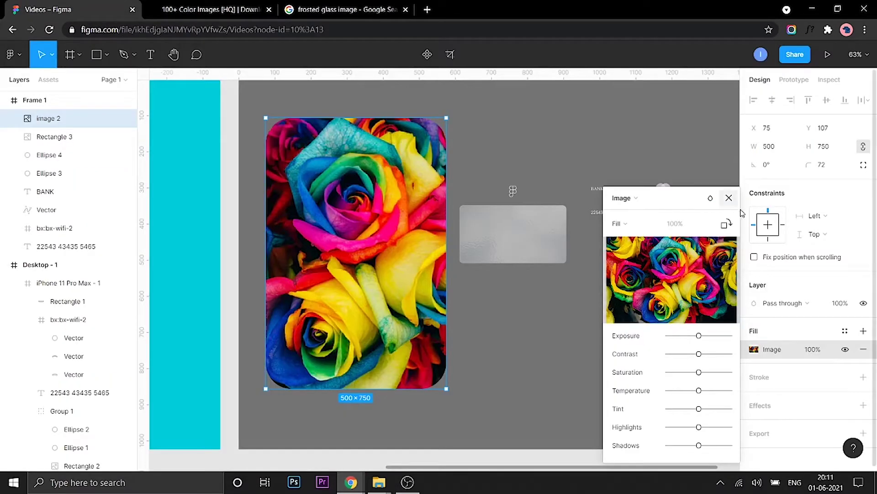
click(729, 198)
scroll(553, 234, up, 5)
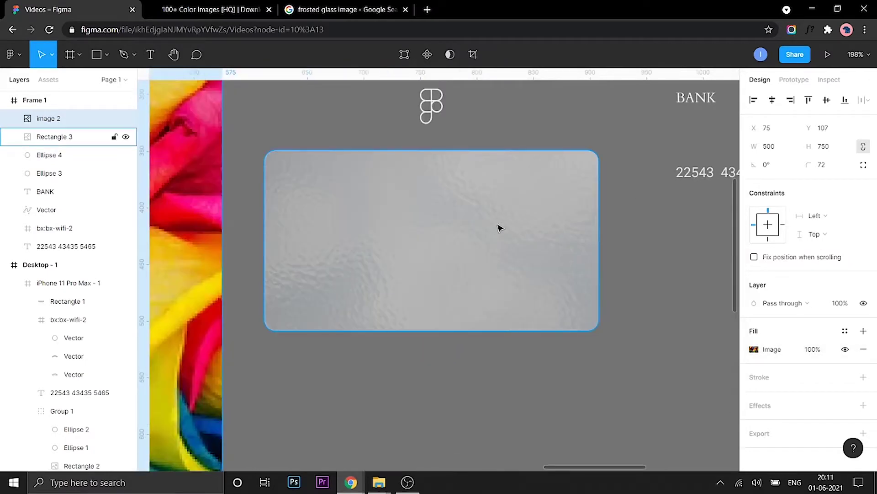
click(347, 10)
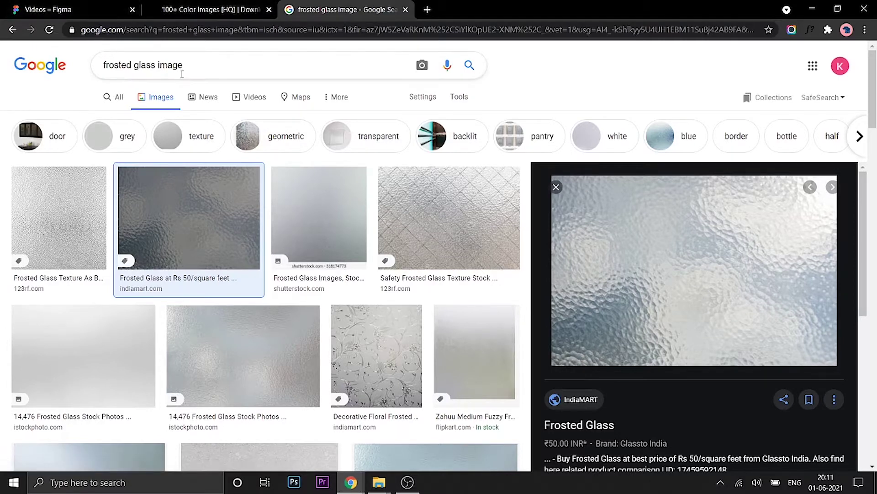
click(100, 5)
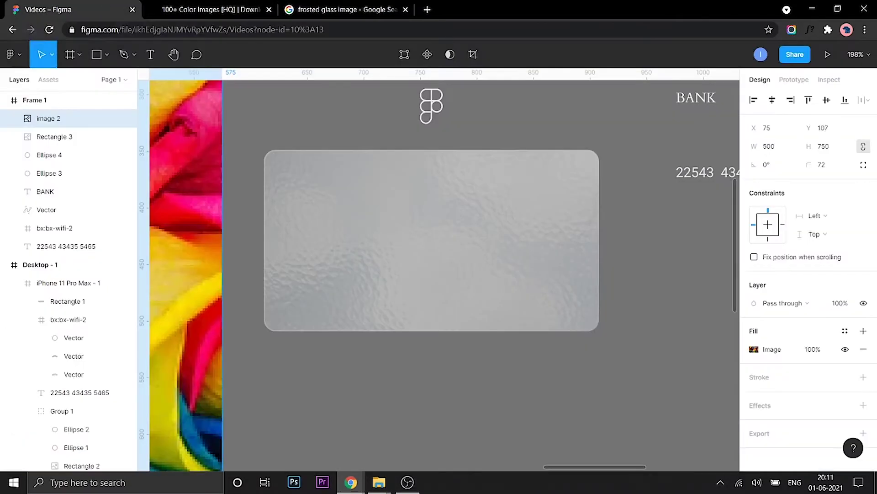
Examine the frosted card, logo, BANK text, card number text, overlapping circles and contactless icon in Frame 1.
scroll(464, 120, down, 5)
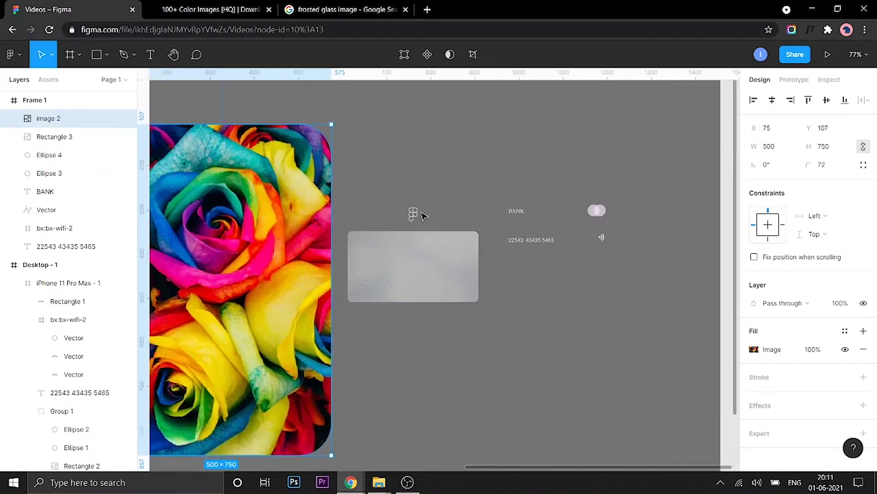
scroll(593, 227, down, 3)
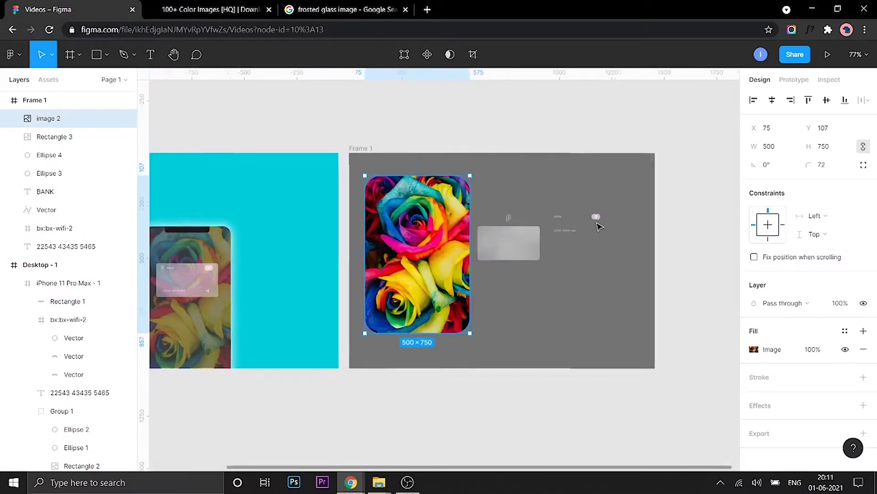
scroll(598, 230, up, 3)
scroll(600, 232, down, 3)
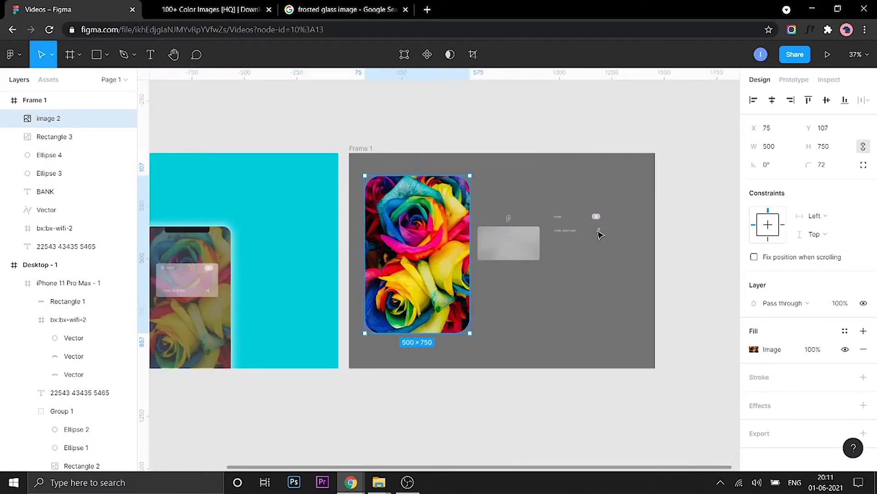
scroll(605, 243, down, 2)
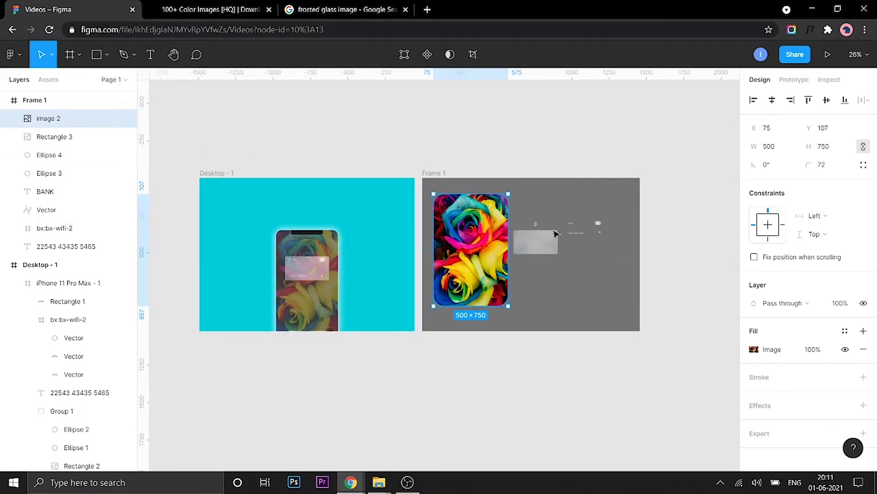
scroll(564, 232, up, 3)
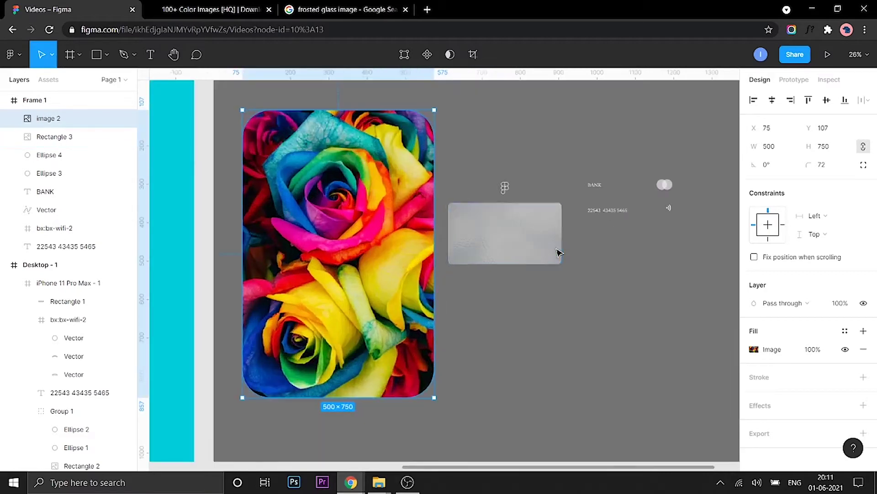
scroll(577, 245, up, 1)
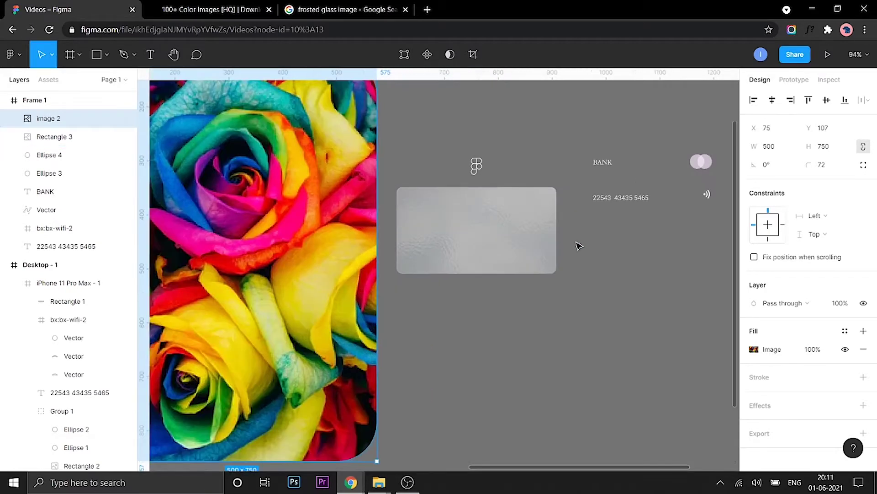
scroll(578, 245, down, 2)
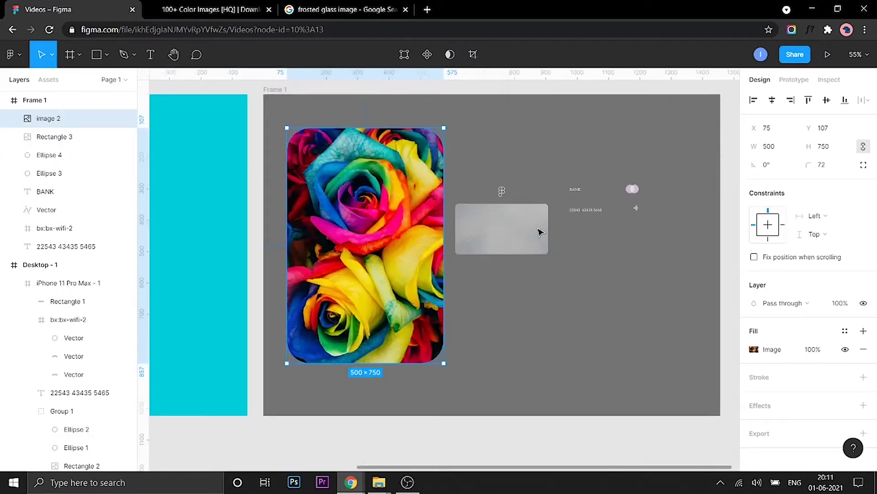
scroll(540, 232, up, 1)
scroll(540, 232, up, 1)
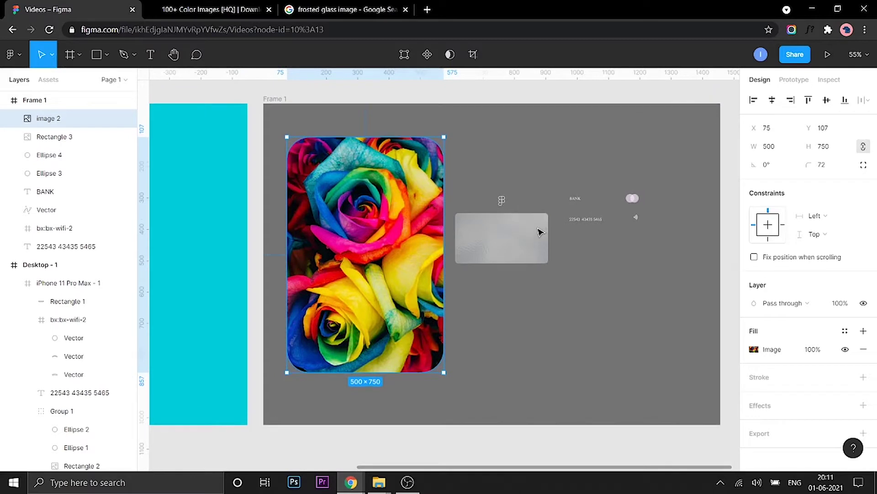
Add a 1440 × 1024 Desktop preset frame and place it directly below the Desktop - 1 frame, aligned with its left edge.
scroll(539, 232, down, 4)
scroll(538, 234, right, 3)
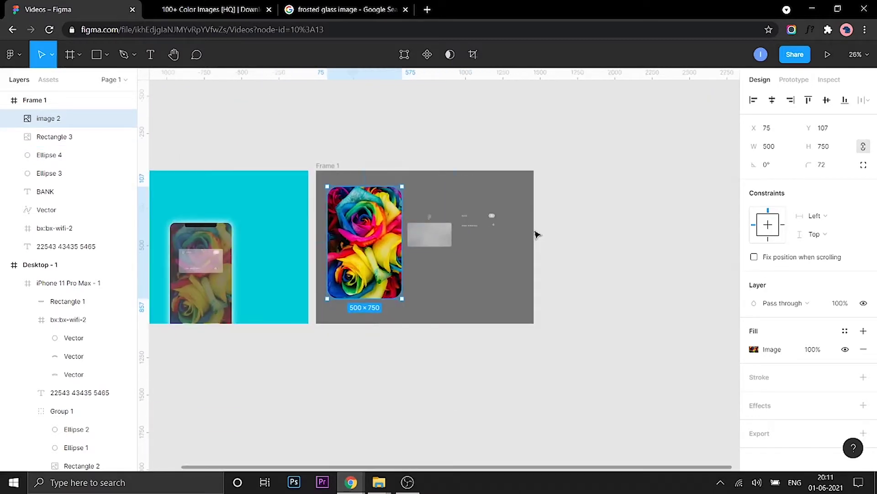
scroll(536, 234, down, 3)
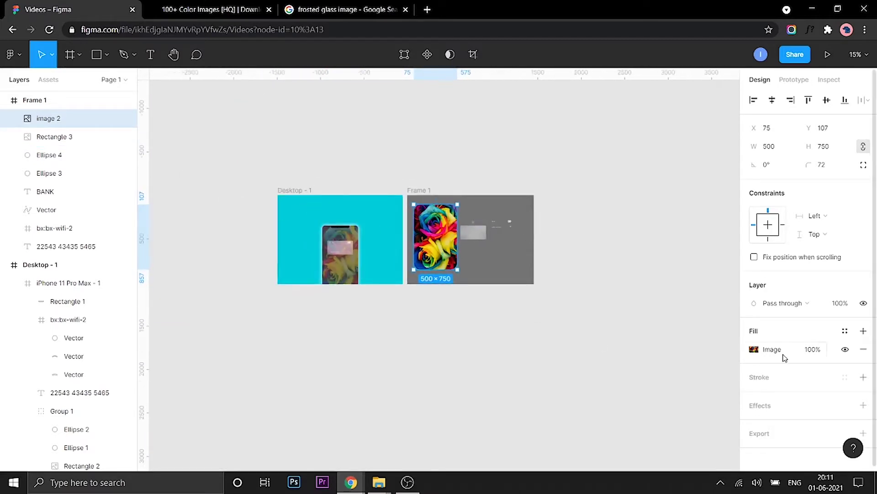
key(f)
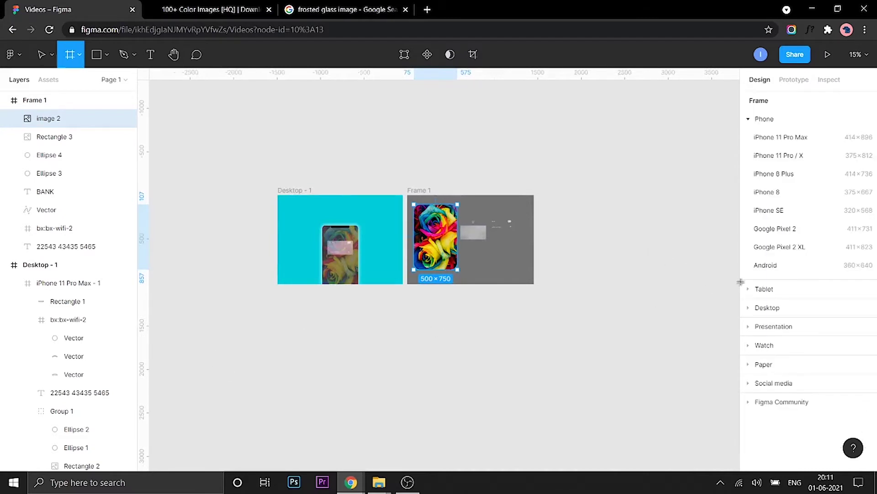
click(790, 308)
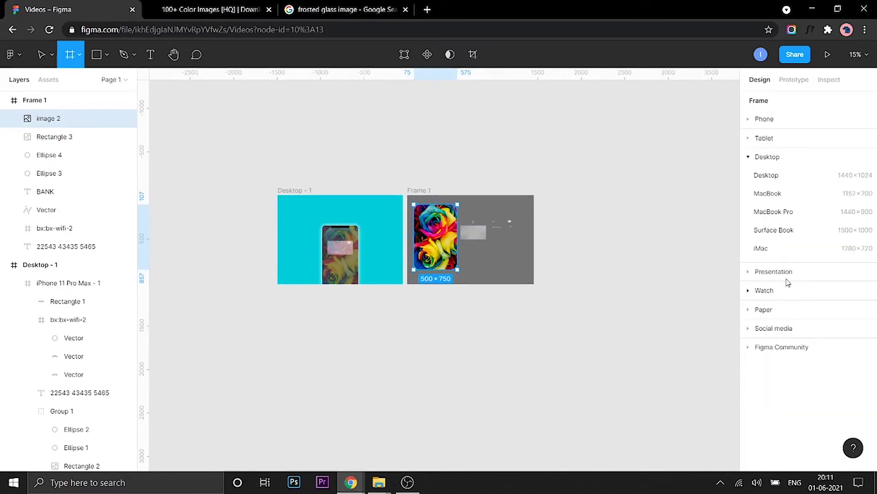
click(781, 178)
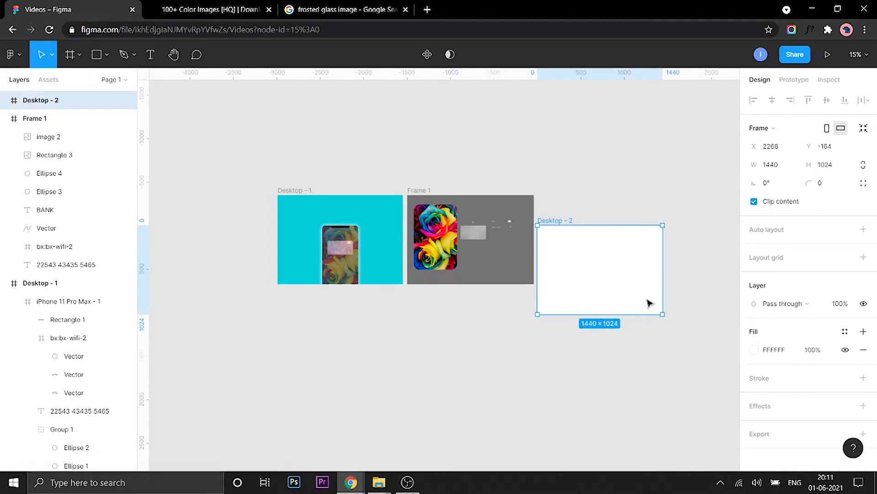
drag(580, 222, 417, 303)
scroll(296, 322, up, 1)
key(ctrl+z)
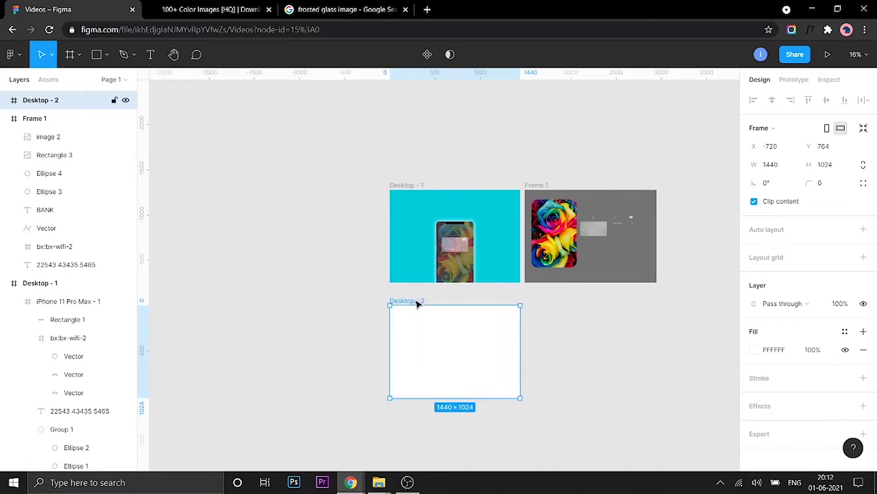
Fill the new desktop frame with a solid, slightly dark purple.
click(755, 349)
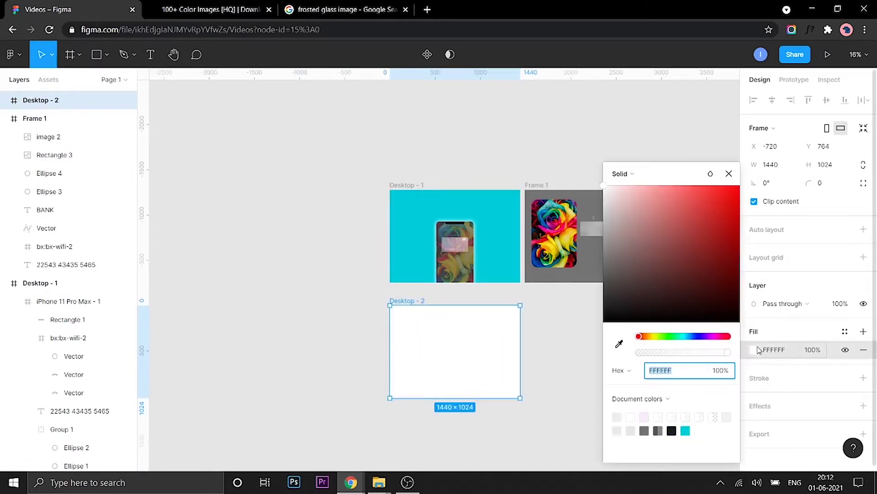
click(700, 337)
click(664, 337)
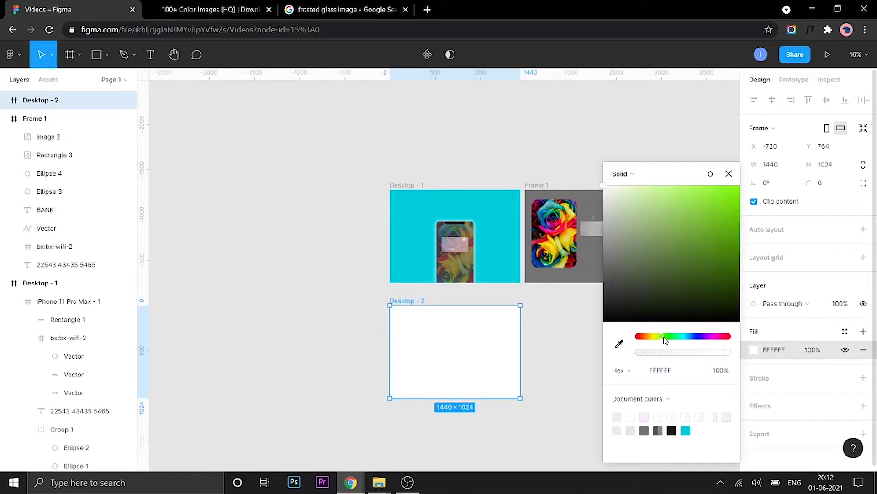
click(708, 339)
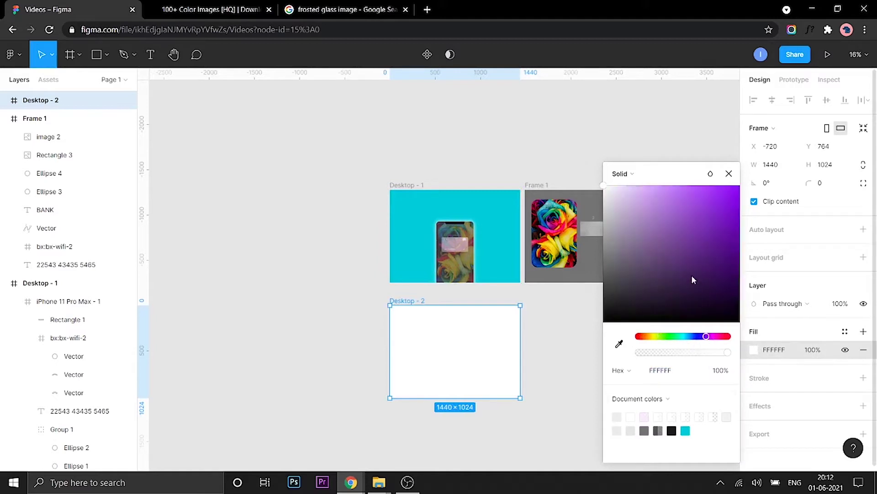
drag(685, 194, 702, 185)
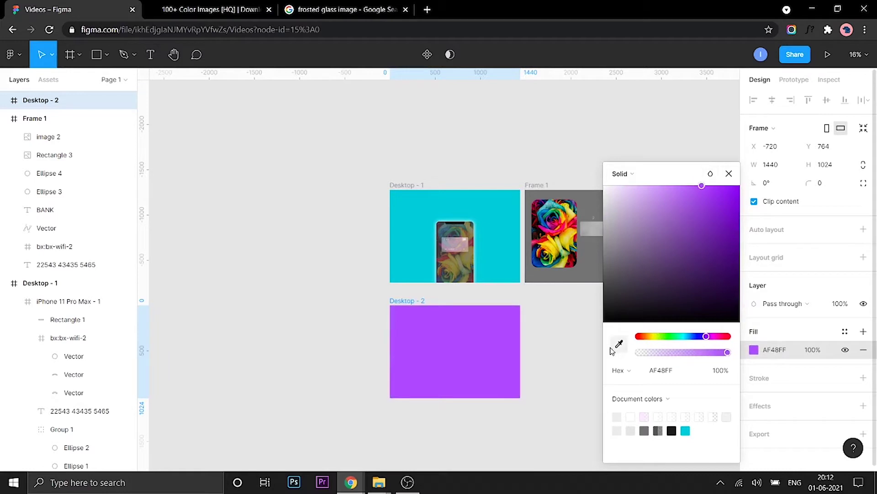
click(706, 210)
click(569, 319)
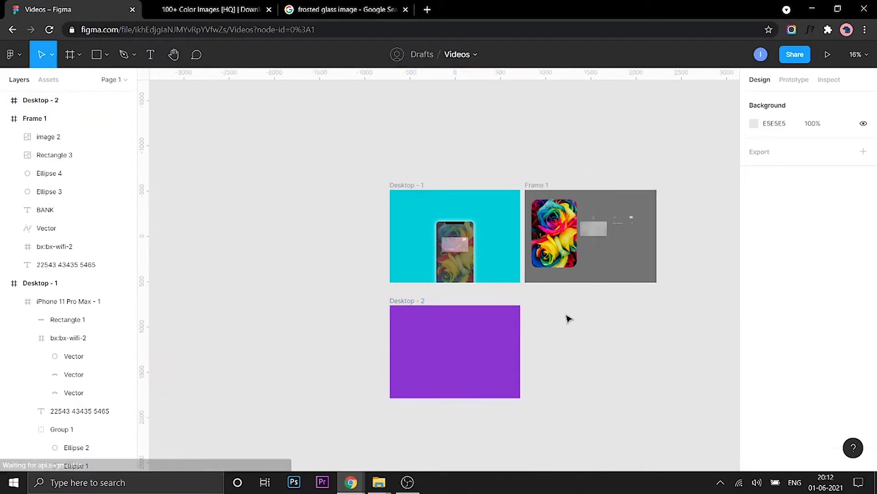
Add a 414 × 896 iPhone 11 Pro Max frame inside the purple frame, centred horizontally at X 513, Y 368 and running past the lower edge.
scroll(565, 317, down, 4)
scroll(563, 318, up, 1)
scroll(563, 319, up, 6)
scroll(563, 318, down, 3)
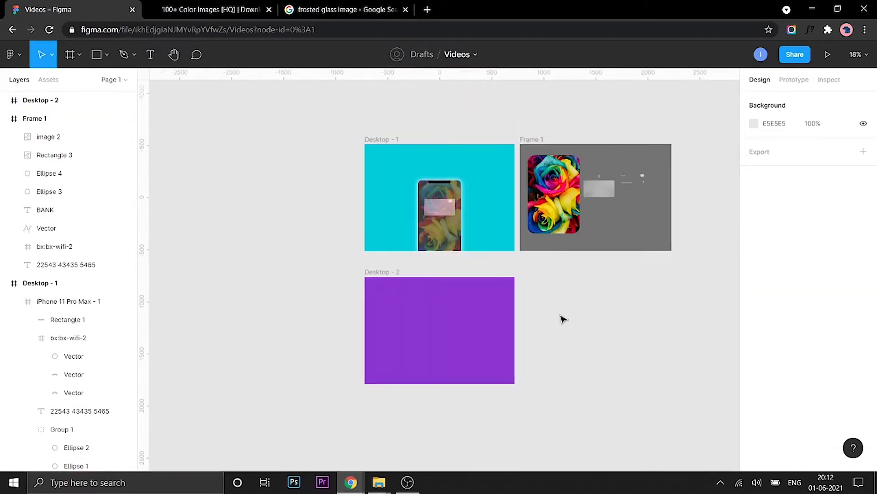
key(f)
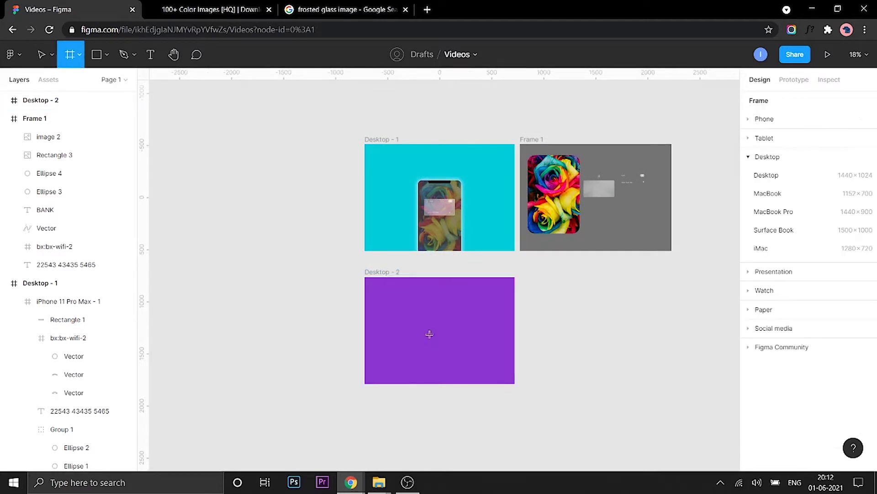
click(787, 121)
click(787, 138)
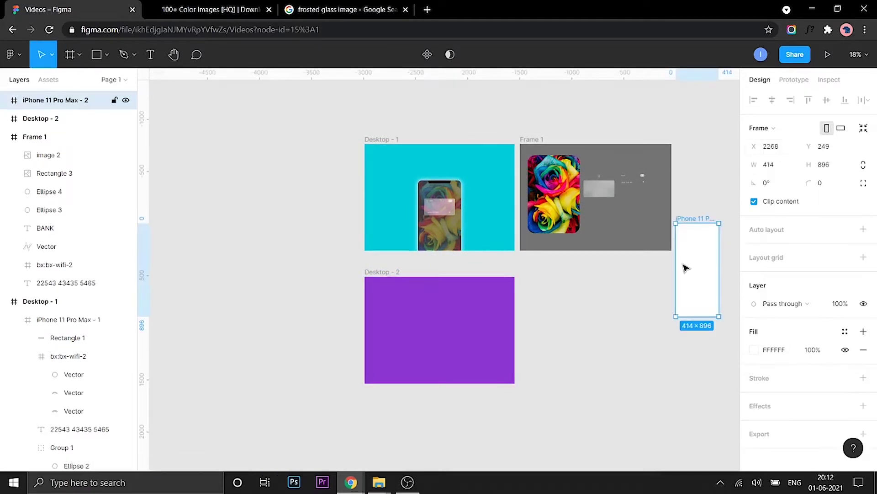
drag(684, 266, 428, 360)
scroll(519, 256, down, 3)
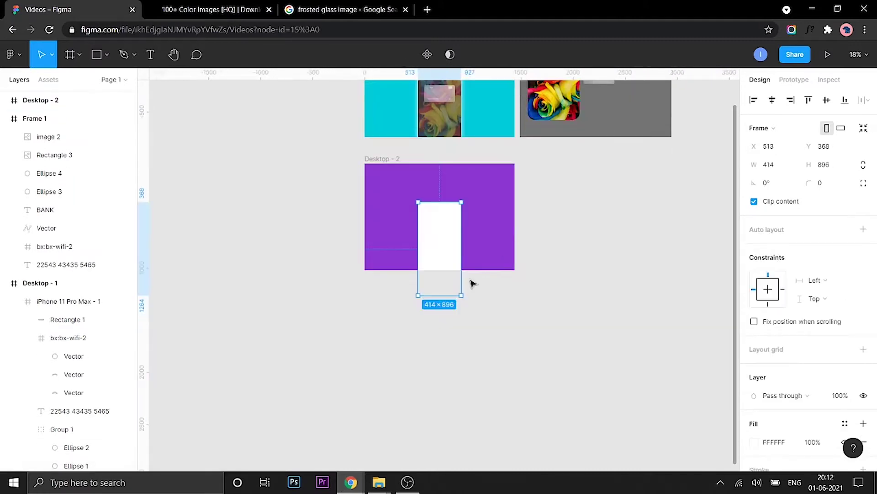
click(467, 266)
Move the rose image from Frame 1 onto the phone frame in the purple desktop frame, at X 490, Y 368.
ctrl+scroll(435, 222, up, 2)
ctrl+scroll(443, 229, down, 3)
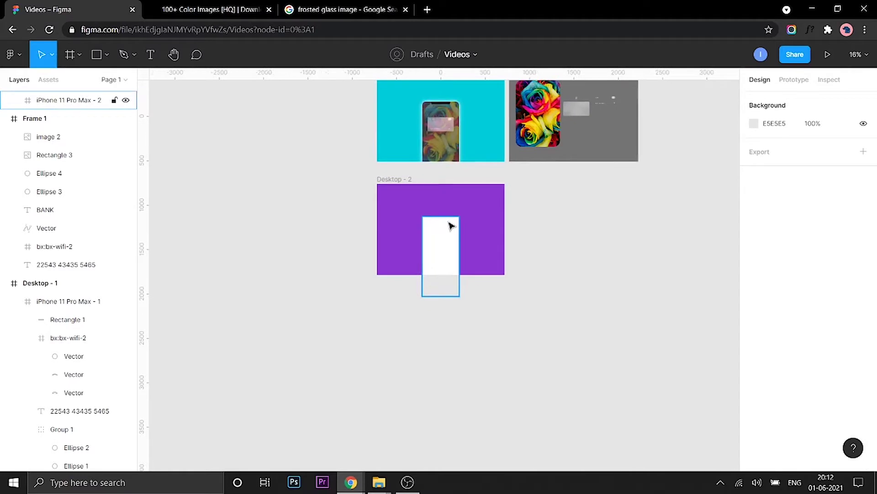
click(546, 116)
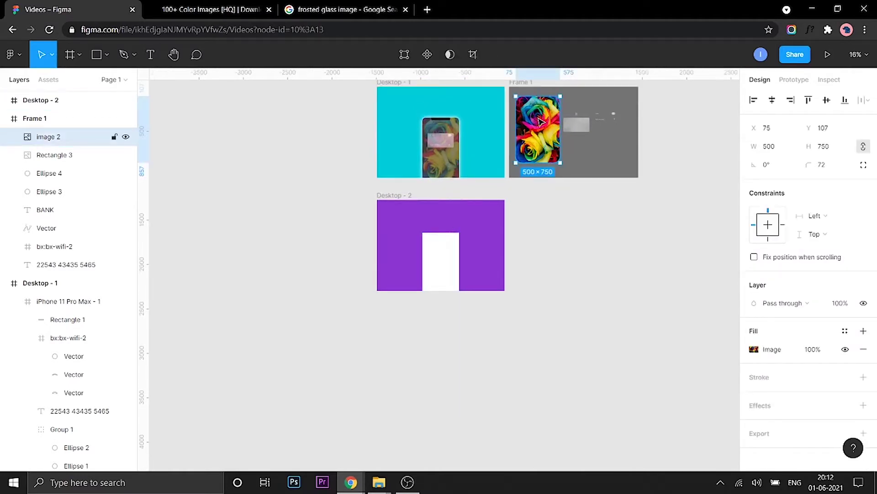
drag(541, 121, 459, 235)
ctrl+scroll(443, 265, up, 3)
ctrl+scroll(458, 234, down, 3)
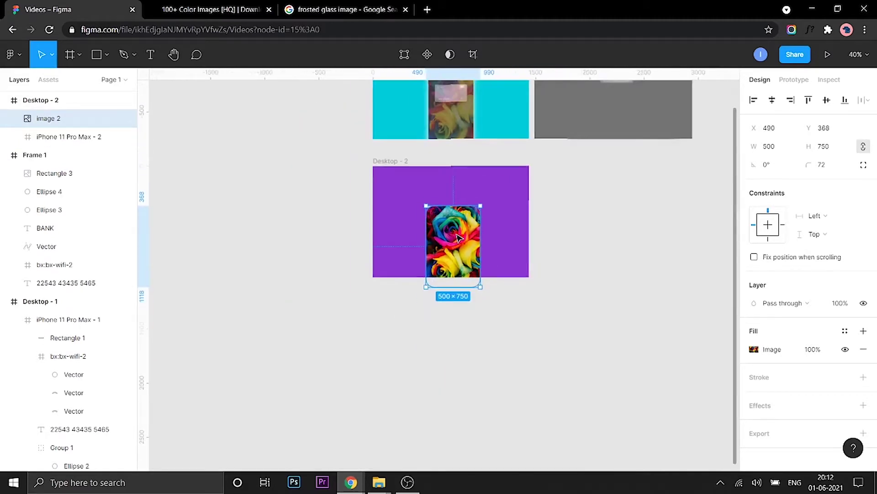
Resize the rose image to about 414 × 723 so its sides match the phone frame, with its upper edge at about Y 390.
scroll(460, 238, up, 3)
ctrl+scroll(461, 241, up, 3)
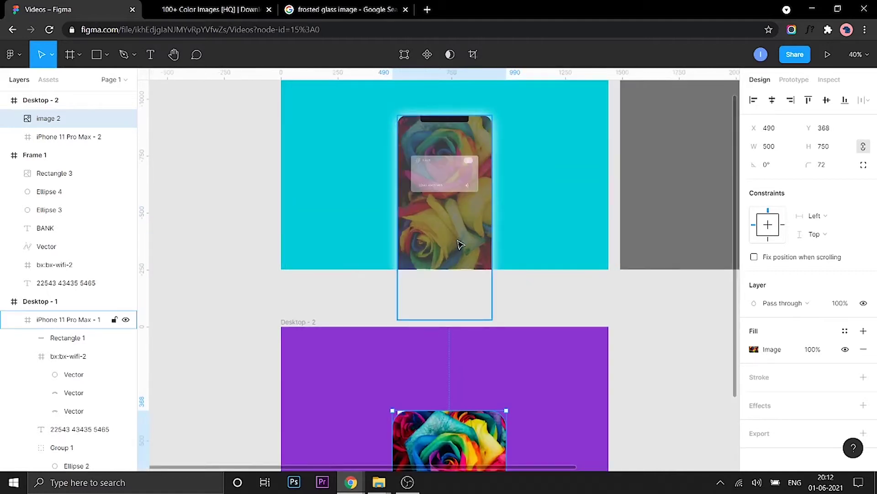
scroll(461, 242, down, 3)
scroll(525, 464, down, 3)
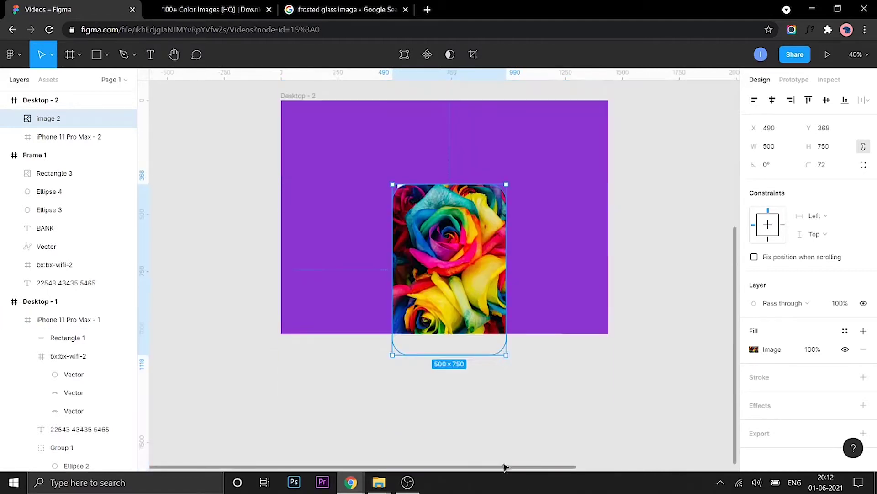
drag(506, 353, 478, 316)
drag(393, 342, 385, 361)
scroll(403, 345, up, 5)
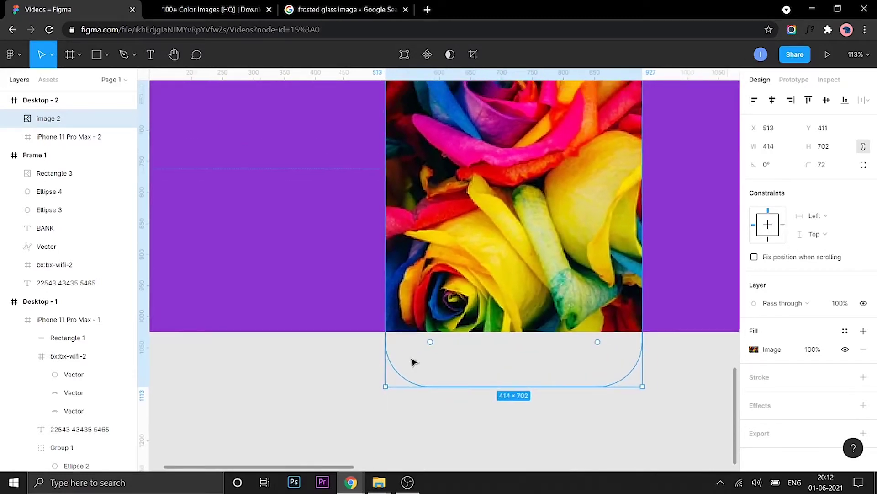
scroll(411, 358, down, 4)
click(572, 372)
click(492, 220)
scroll(492, 219, up, 5)
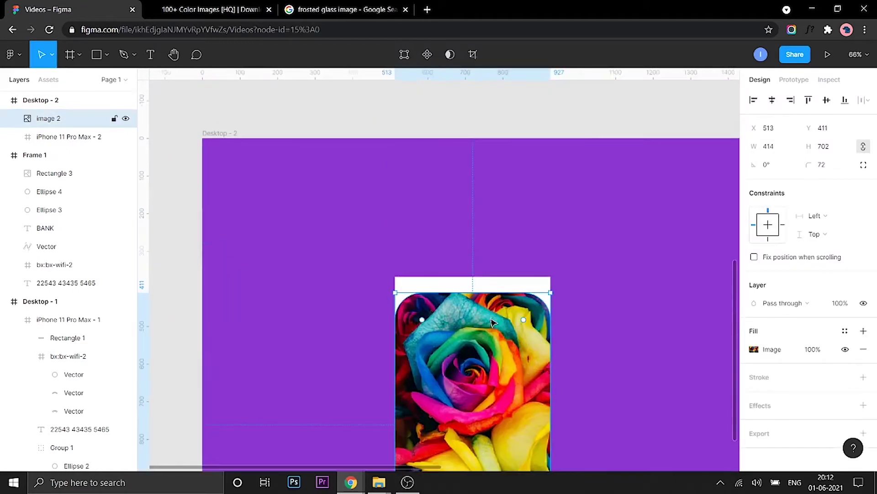
drag(489, 293, 488, 285)
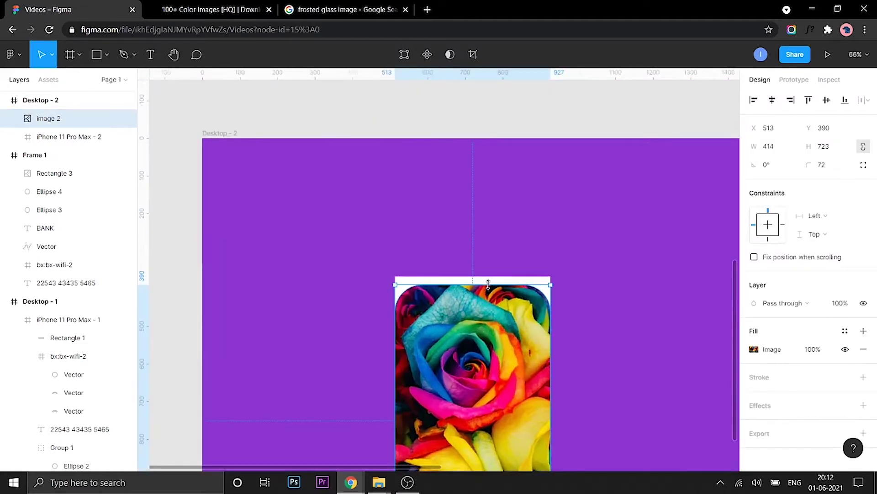
Increase the corner radius of the white phone frame to round its corners.
click(485, 280)
scroll(484, 280, down, 5)
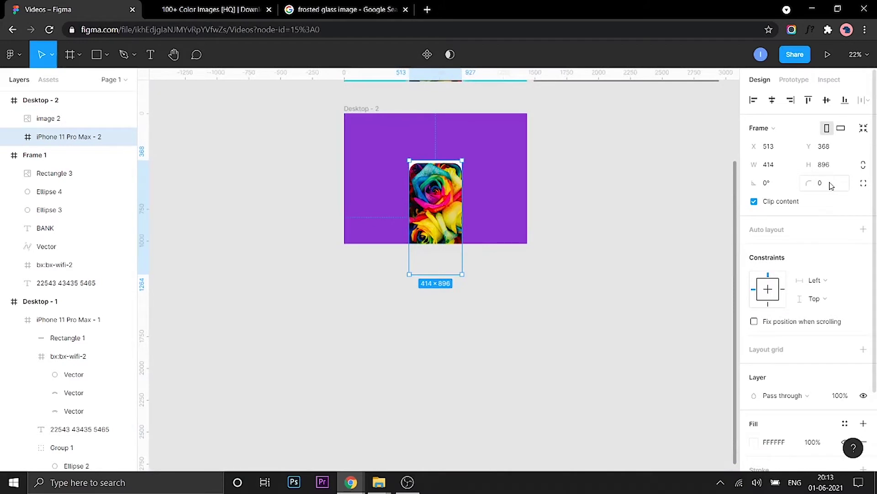
click(831, 185)
key(Up)
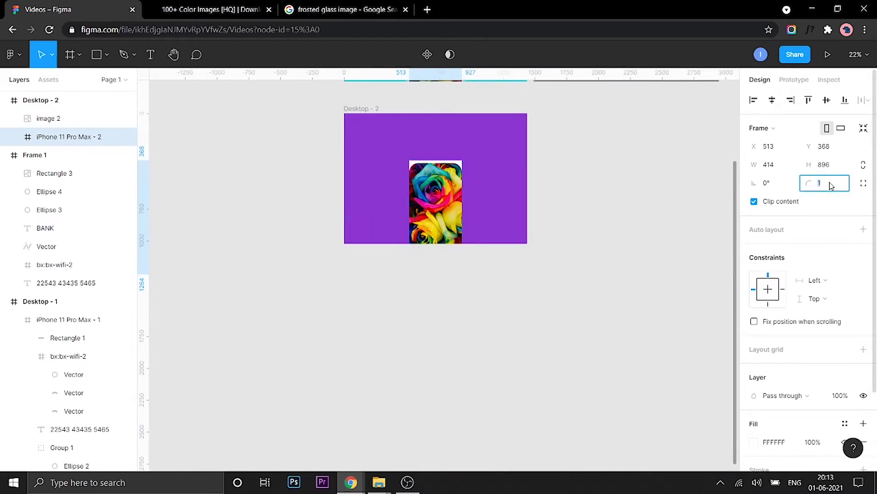
key(Up)
key(Up)
key(Up)
key(Up)
key(Up)
key(Up)
key(Up)
key(Up)
key(Up)
key(Up)
key(Up)
key(Up)
key(Up)
key(Up)
key(Up)
Set the rose image's corner radius to 41.
click(435, 183)
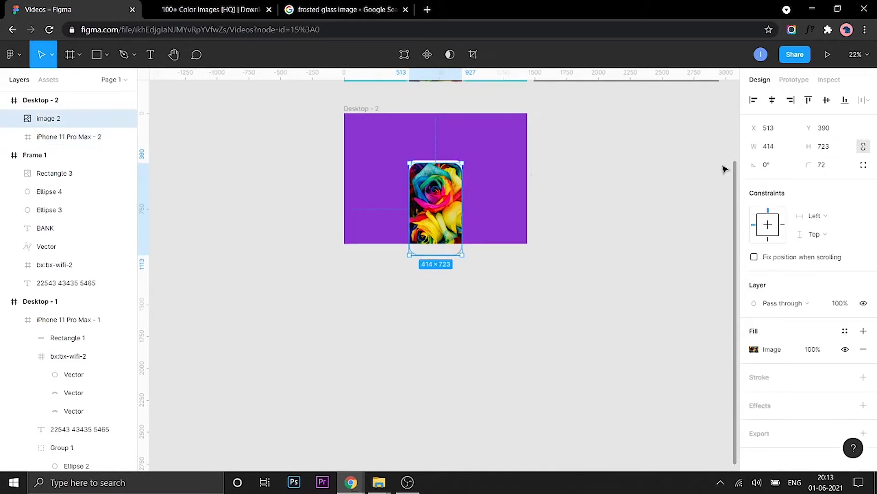
click(843, 169)
key(Down)
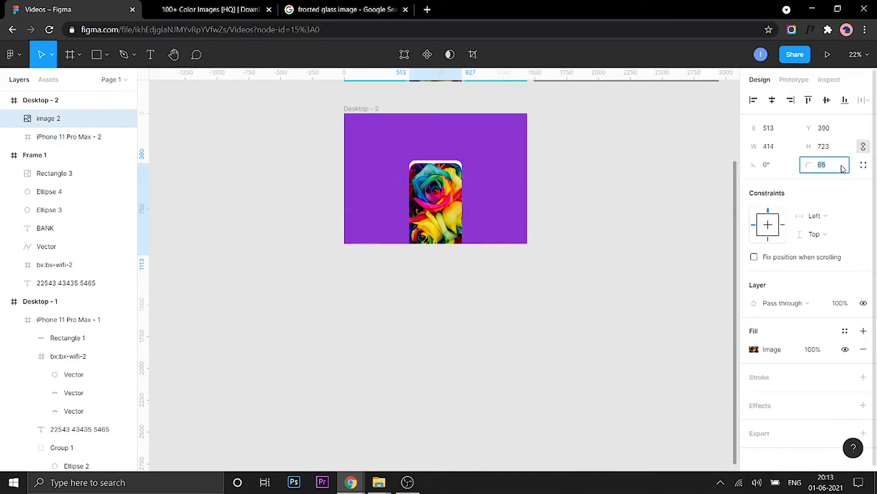
key(Down)
key(Down)
key(Down)
key(Down)
key(Down)
key(Down)
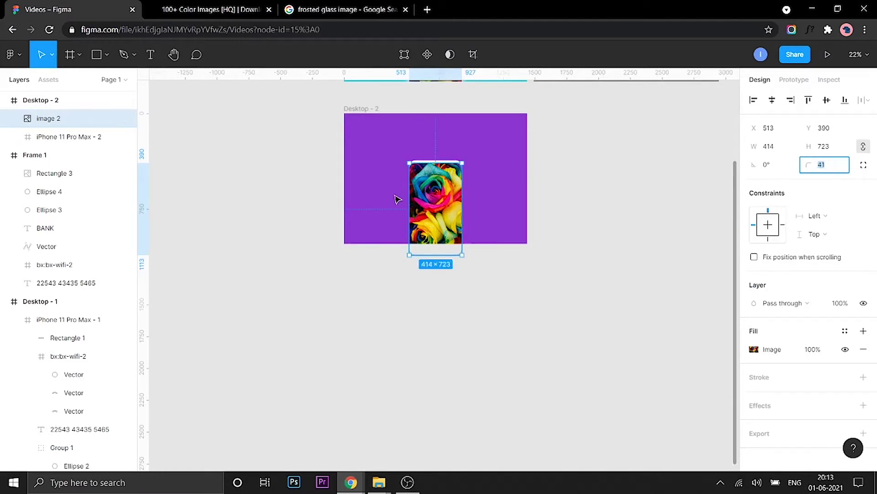
Move the rose image up to Y 368 so it sits flush with the phone frame's upper edge.
scroll(446, 199, up, 3)
drag(417, 350, 429, 341)
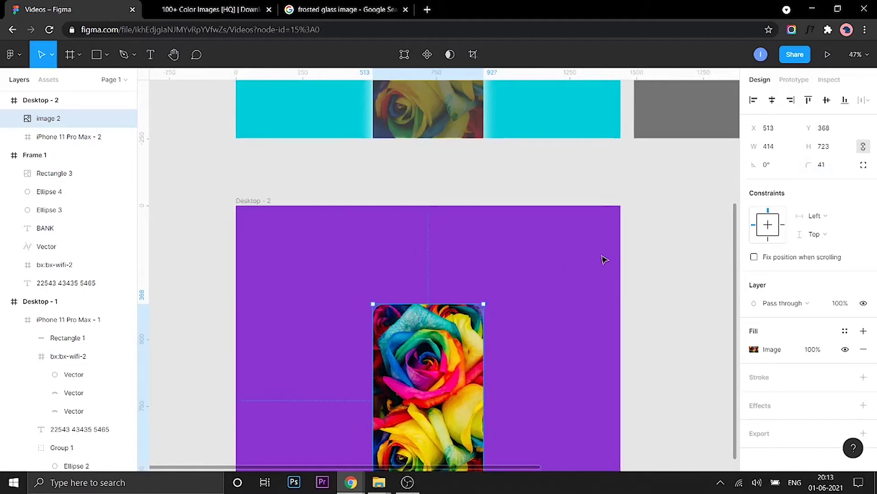
click(674, 264)
scroll(674, 265, down, 3)
scroll(384, 327, right, 3)
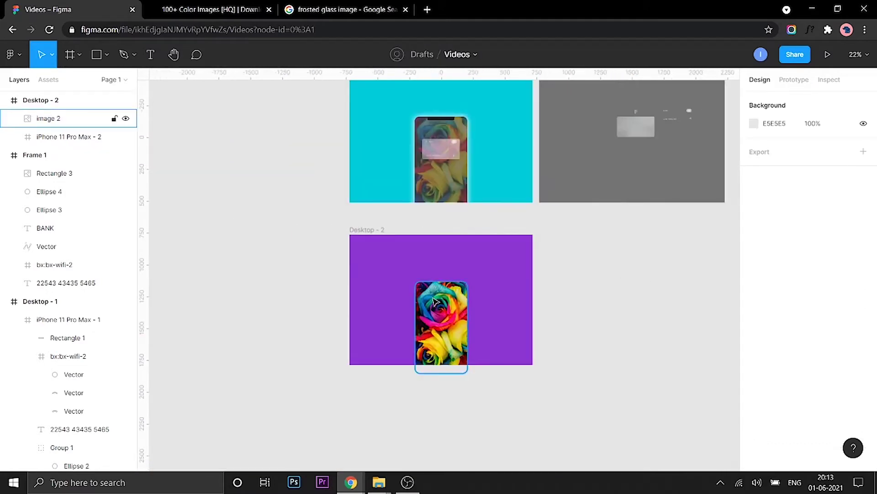
Draw a notch rectangle about 176 × 30 along the middle of the phone's upper edge.
scroll(435, 300, up, 3)
key(r)
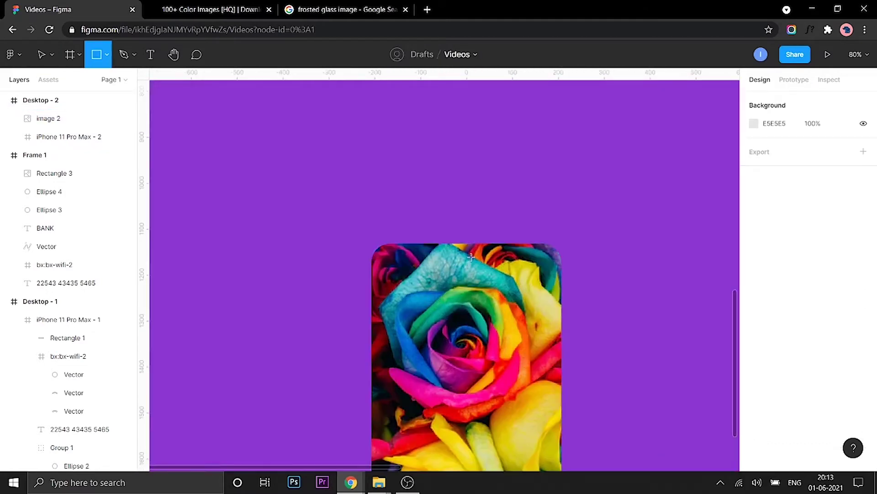
mouse_move(448, 244)
mouse_down()
mouse_move(476, 257)
mouse_move(513, 257)
mouse_up()
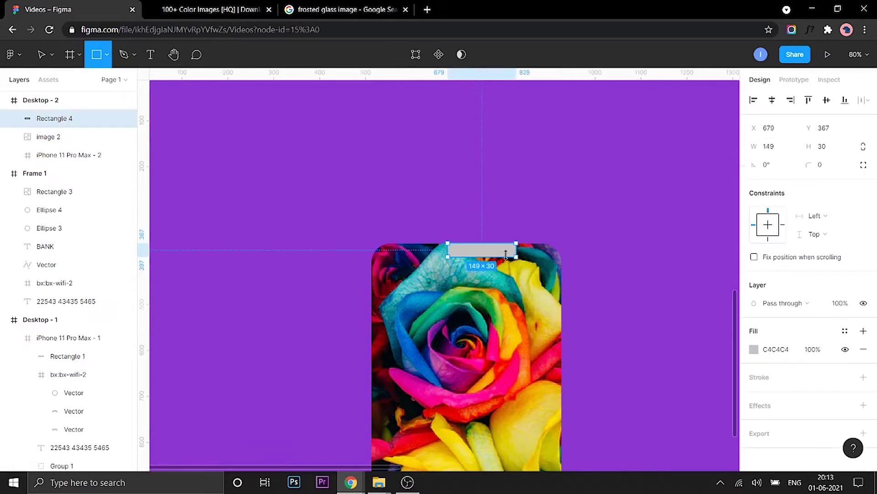
drag(447, 250, 432, 250)
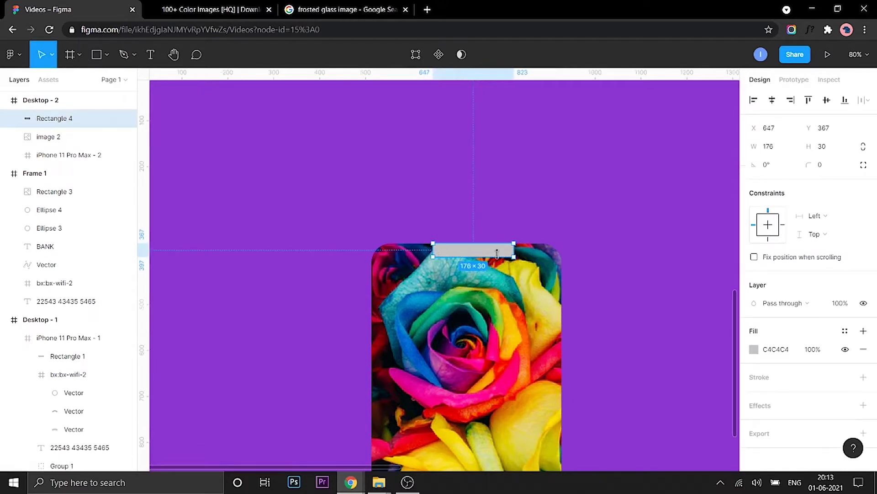
Fill the notch rectangle with dark grey 272727.
click(753, 350)
drag(618, 294, 585, 291)
drag(646, 308, 602, 303)
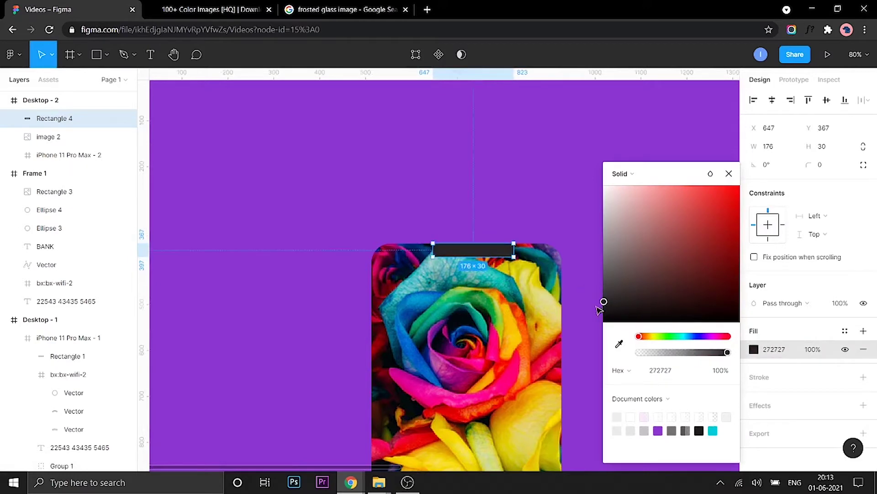
scroll(601, 304, down, 5)
scroll(548, 424, right, 2)
click(547, 376)
scroll(468, 264, up, 3)
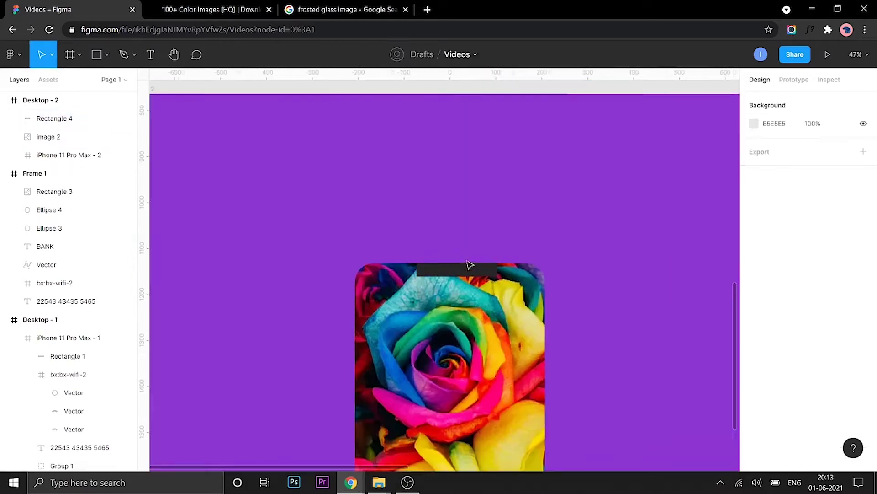
Give the notch individual corner radii and set its lower-right corner to 16, leaving the upper corners square.
click(468, 269)
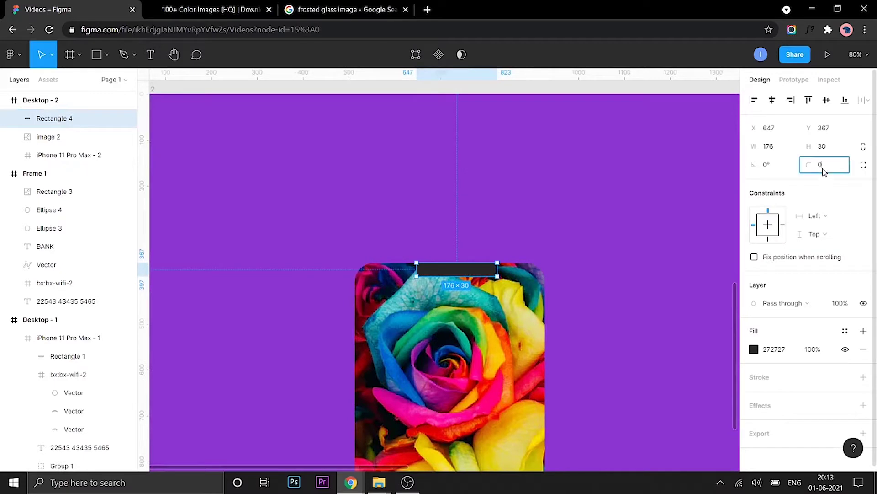
click(863, 164)
click(791, 187)
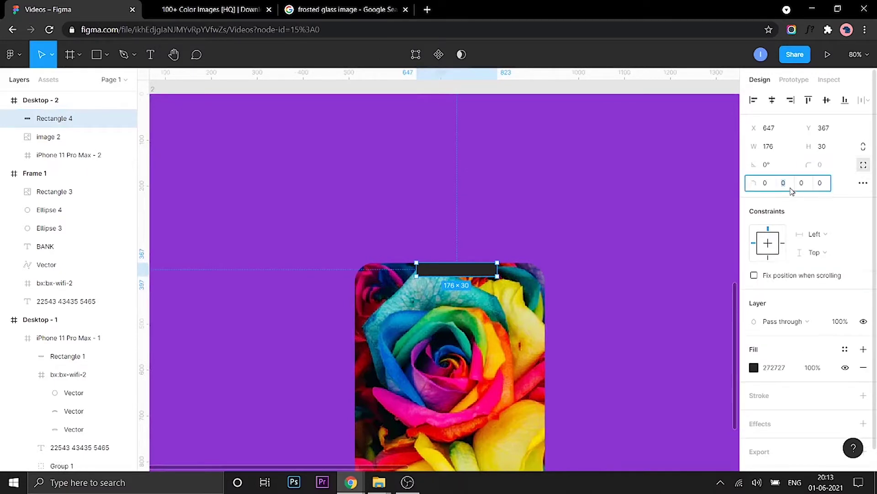
text(1)
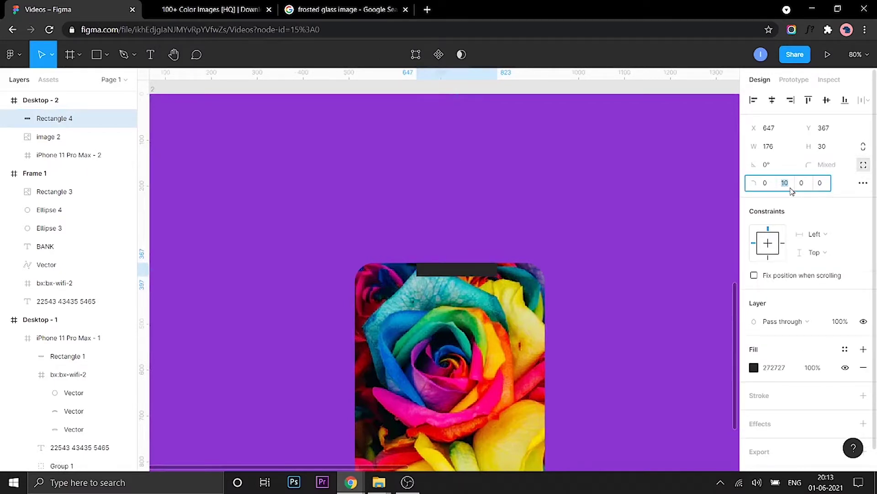
text(0)
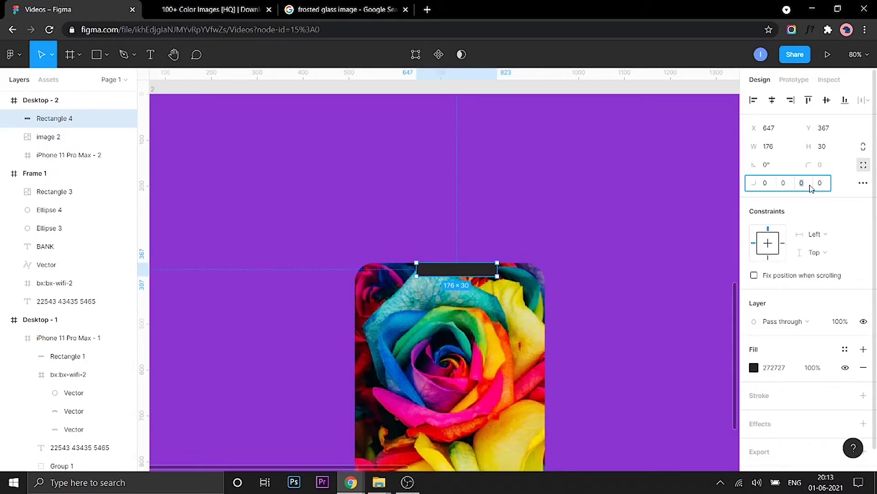
text(2)
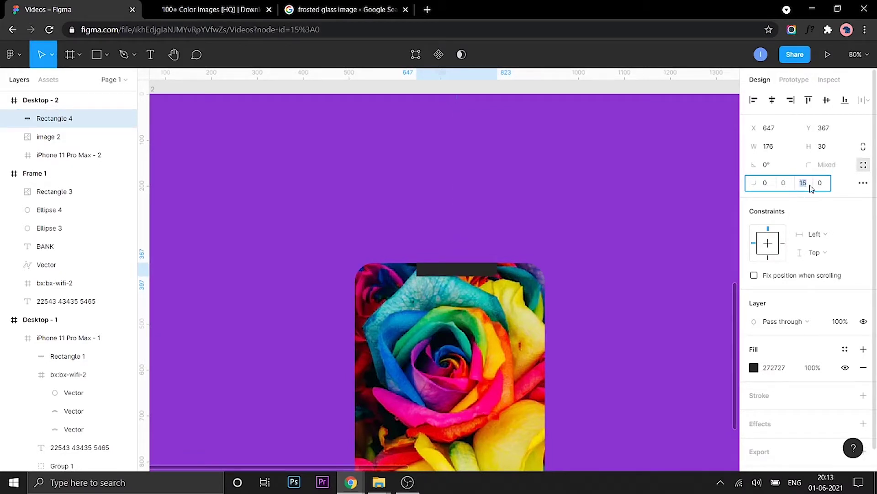
Set the notch's lower-left corner radius to 16.
click(782, 188)
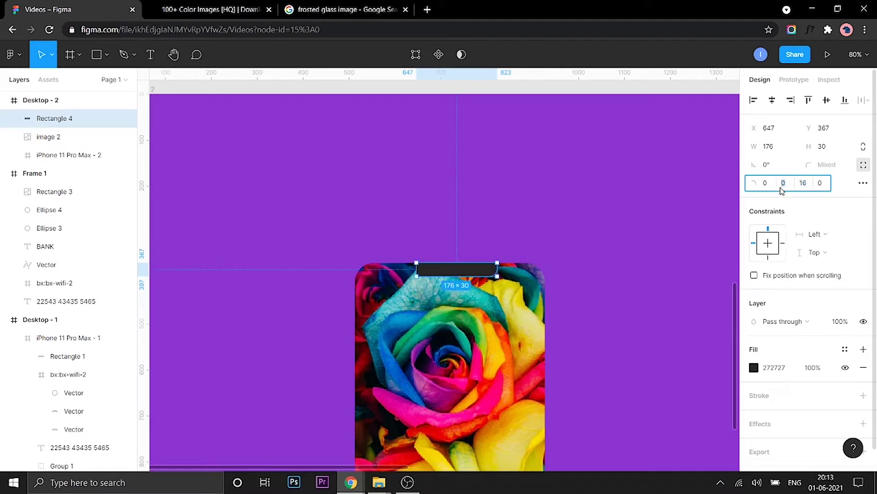
click(821, 183)
click(784, 186)
click(766, 185)
click(820, 184)
text(16)
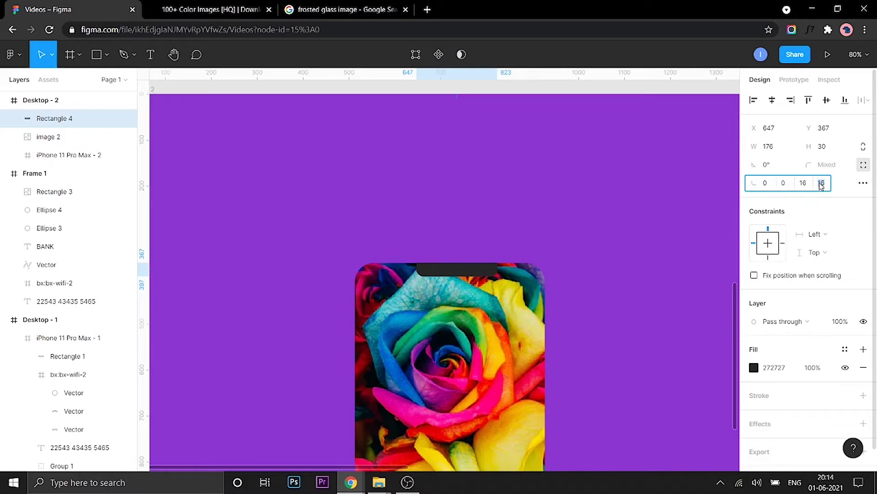
key(Return)
Reduce the notch's lower-left corner radius to 13.
scroll(558, 276, down, 5)
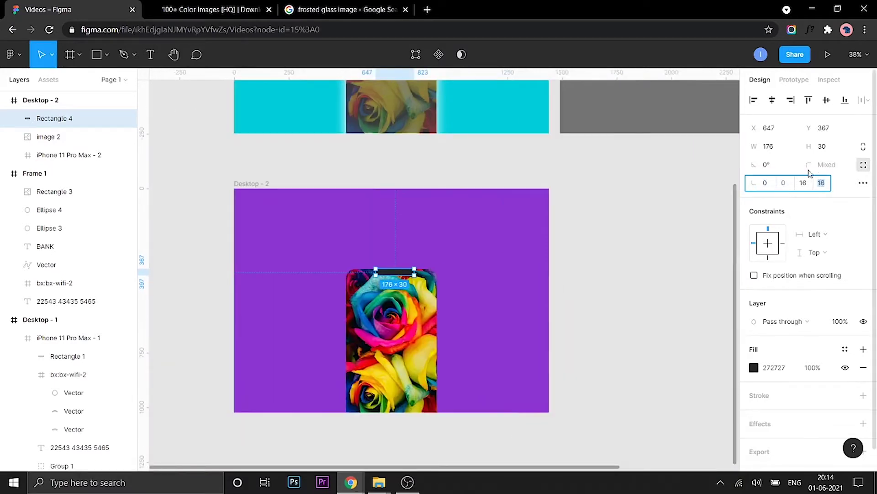
key(Down)
key(Down)
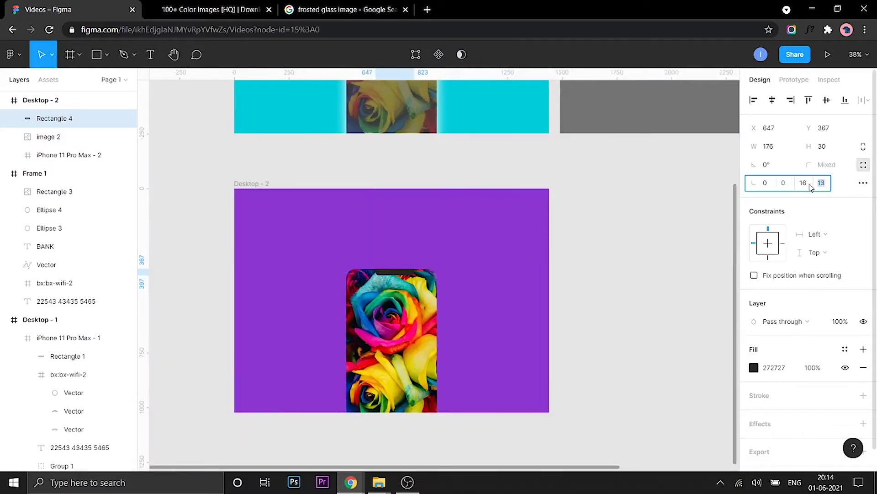
key(shift+Tab)
click(319, 260)
scroll(320, 260, up, 5)
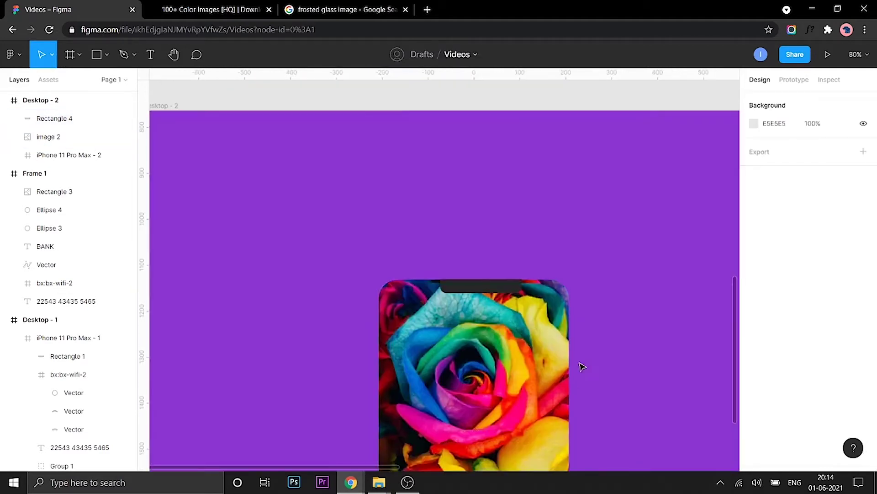
Centre the notch horizontally on the rose image.
click(498, 288)
shift+click(526, 304)
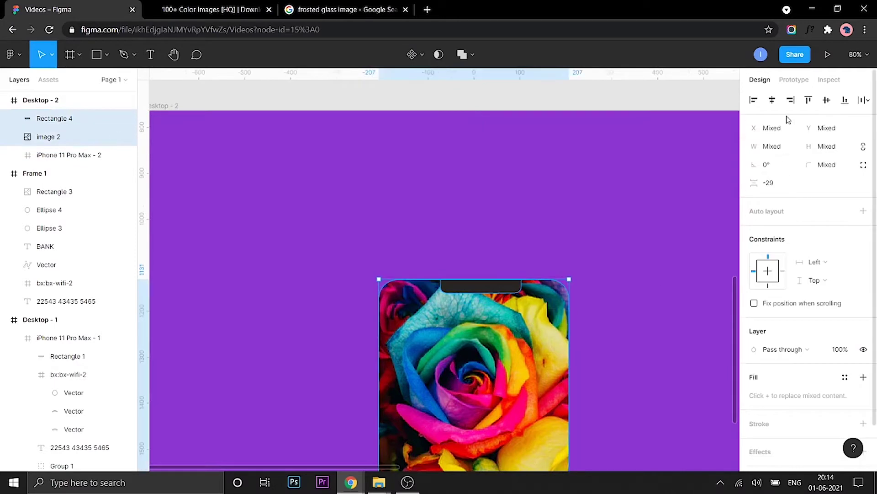
scroll(551, 319, down, 5)
click(570, 308)
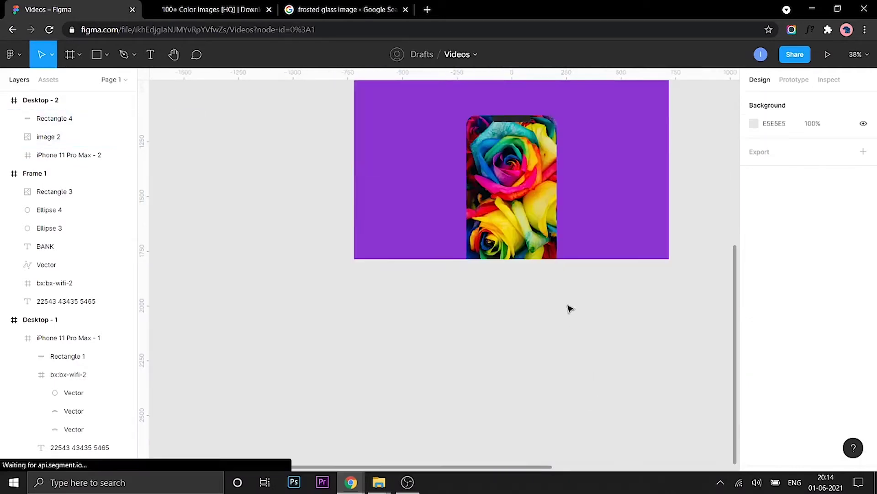
click(493, 265)
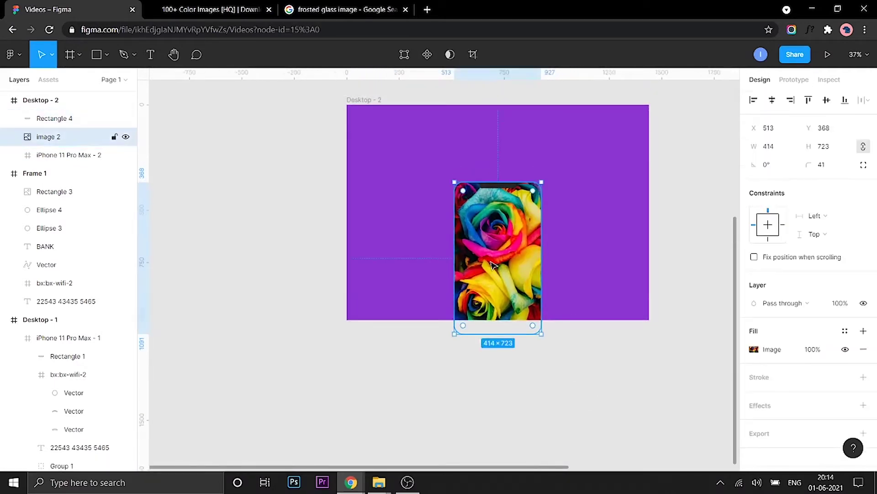
key(r)
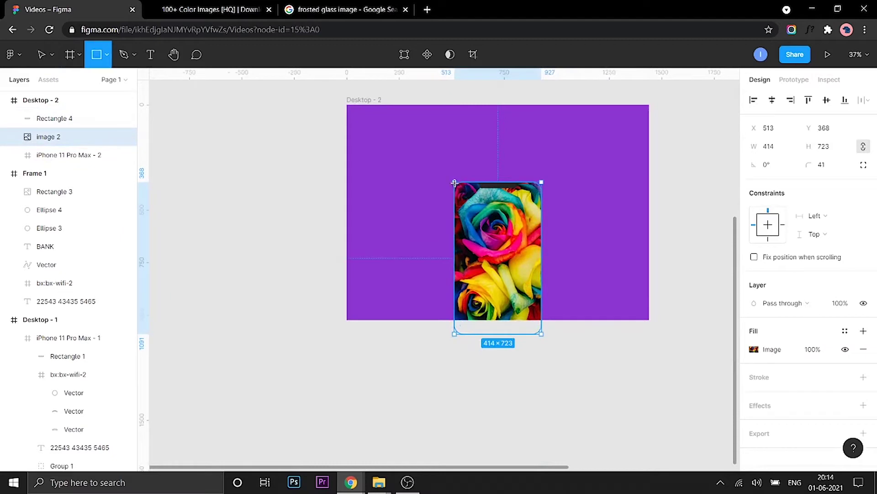
drag(457, 185, 541, 321)
key(ctrl+z)
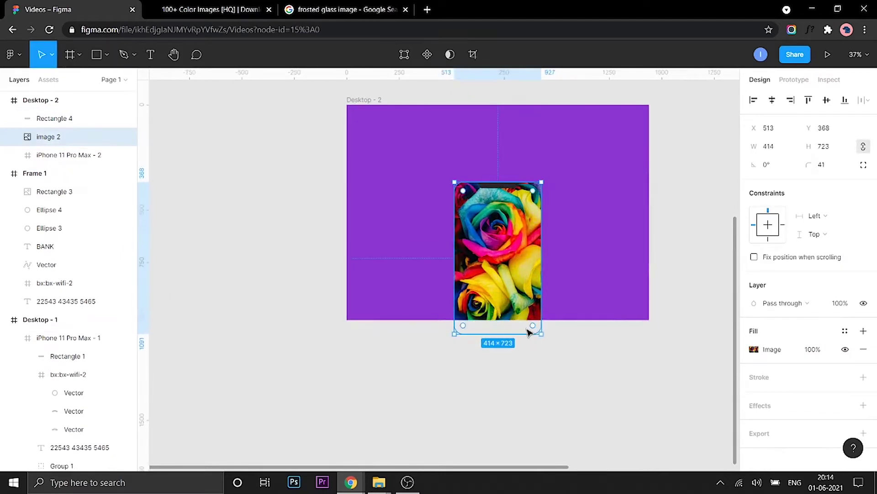
Draw a rectangle over the visible rose wallpaper and widen it to the phone's left edge, 414 by 650.
key(r)
drag(457, 184, 541, 321)
scroll(488, 260, up, 5)
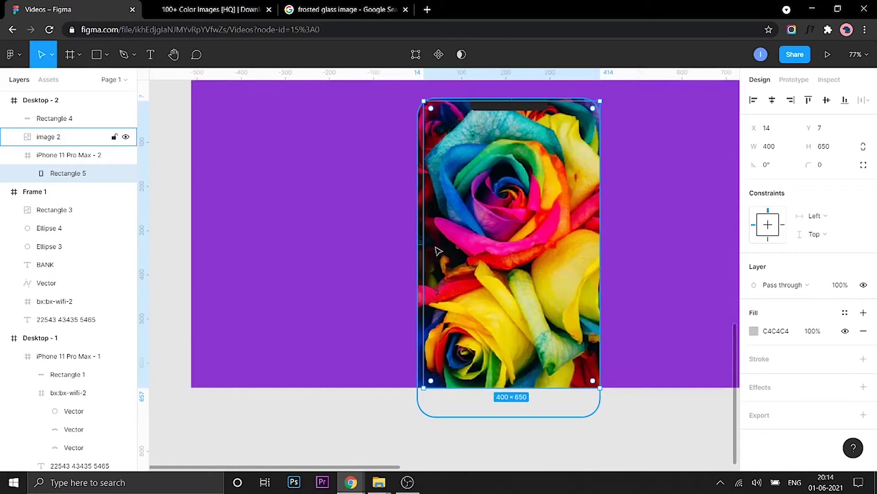
drag(425, 247, 420, 248)
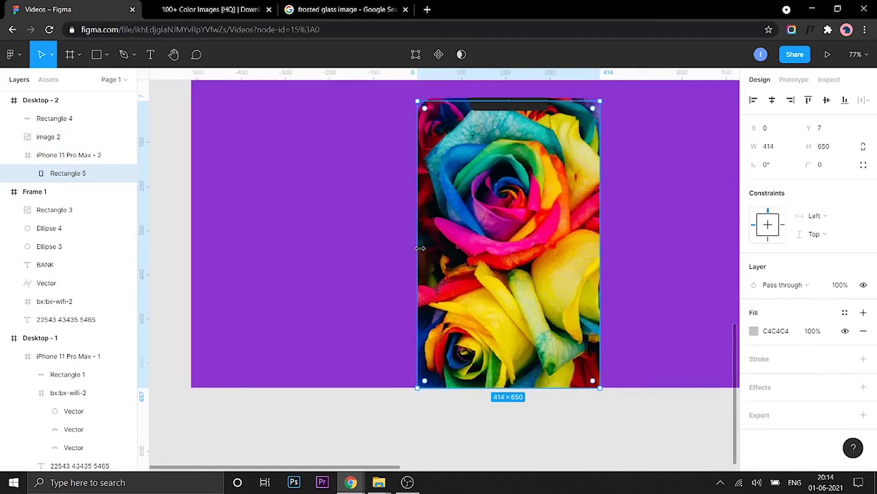
Nest the rose image inside the iPhone 11 Pro Max - 2 frame and bring the new rectangle in front of it.
click(76, 138)
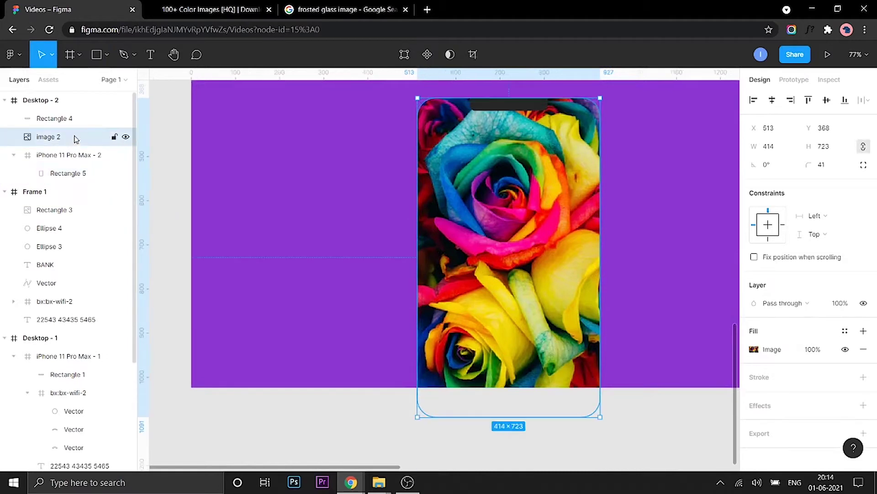
drag(76, 138, 71, 163)
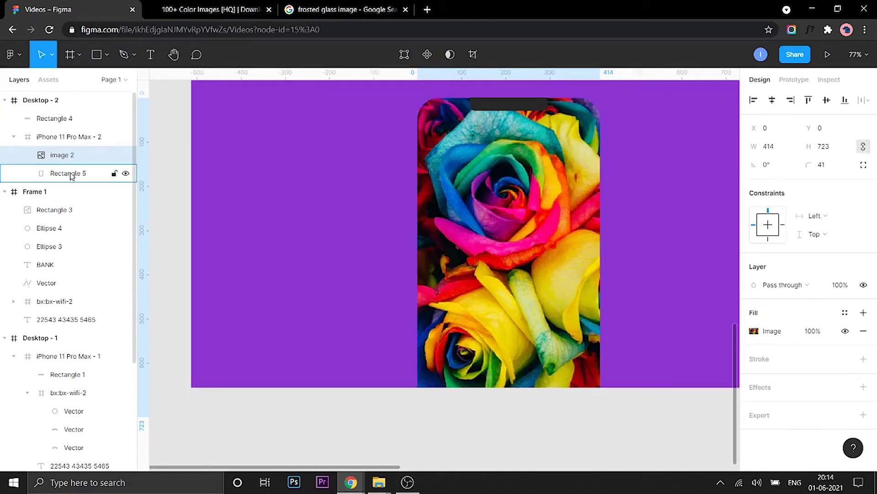
click(67, 173)
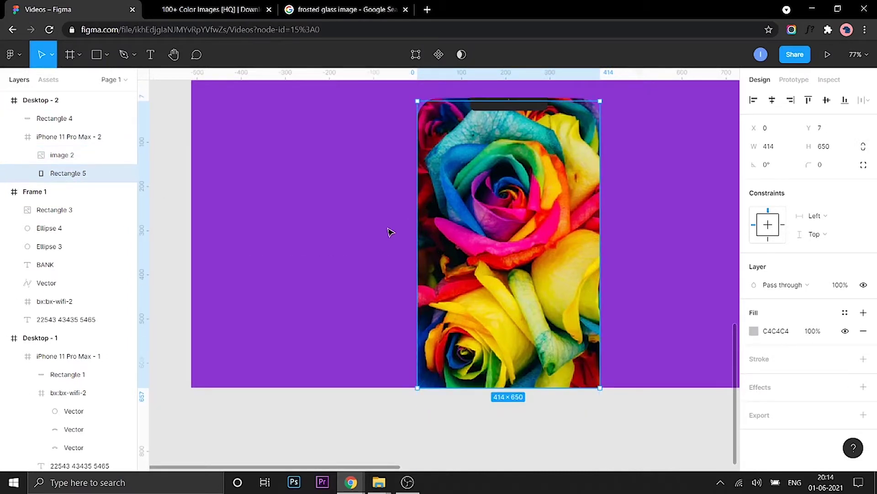
key(ctrl+bracketright)
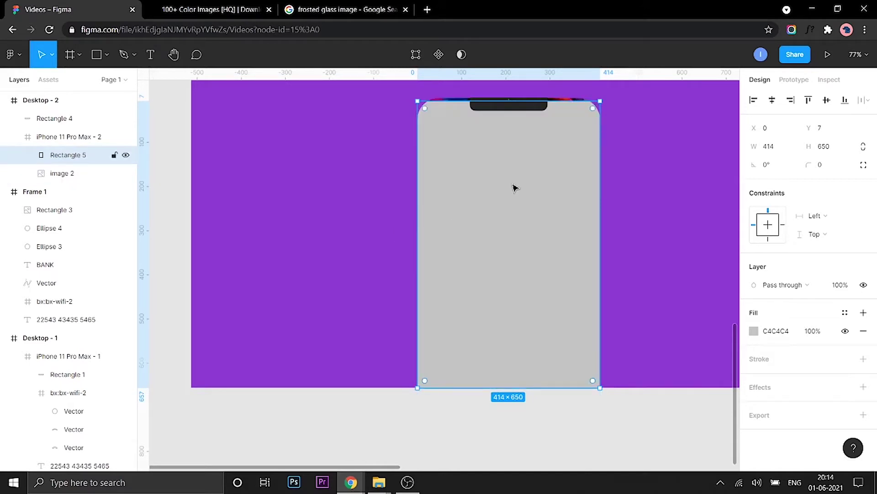
Extend the overlay rectangle above the phone's top edge to a height of 664 and fill it with 464646.
scroll(516, 192, up, 1)
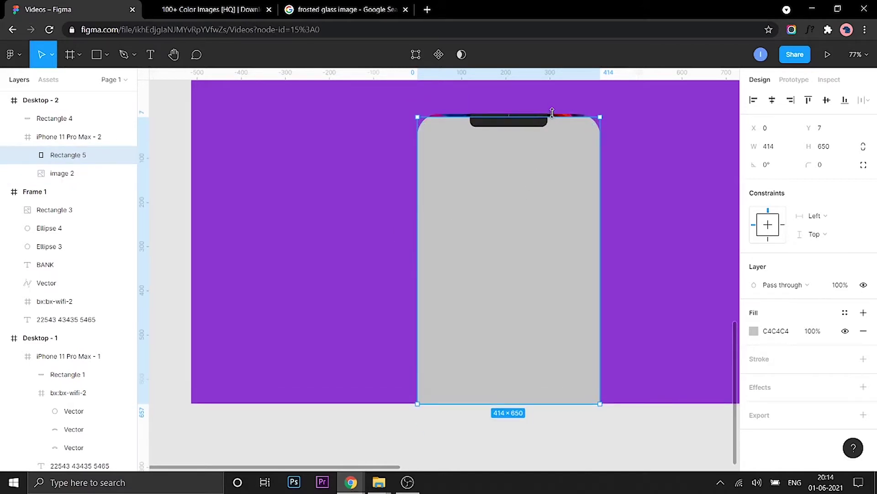
drag(552, 114, 552, 111)
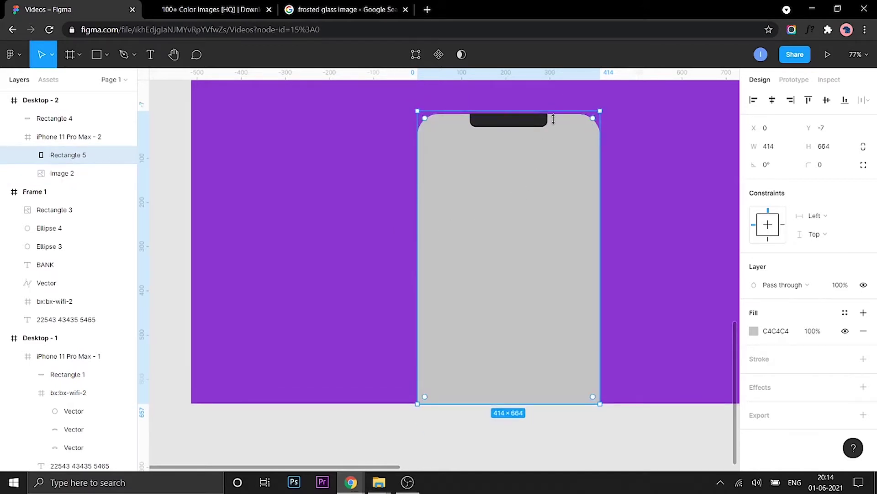
click(754, 333)
text(464646)
key(Return)
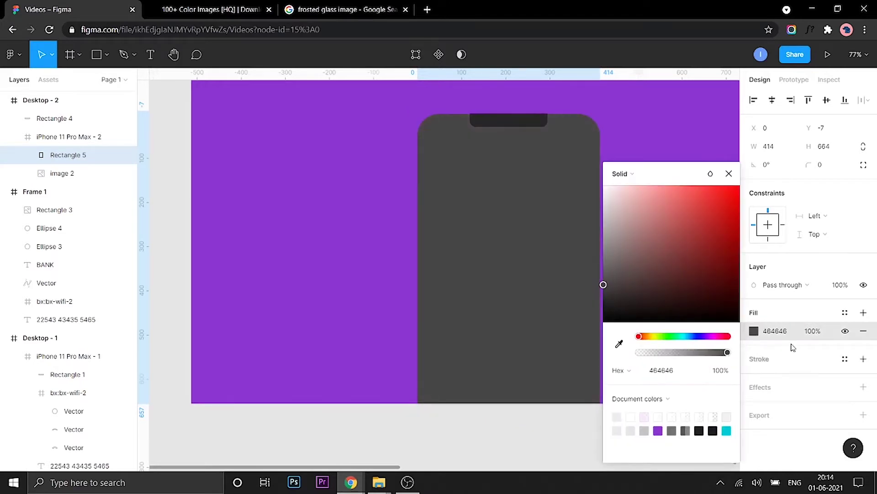
Lower the overlay rectangle's fill opacity to 20%.
click(813, 336)
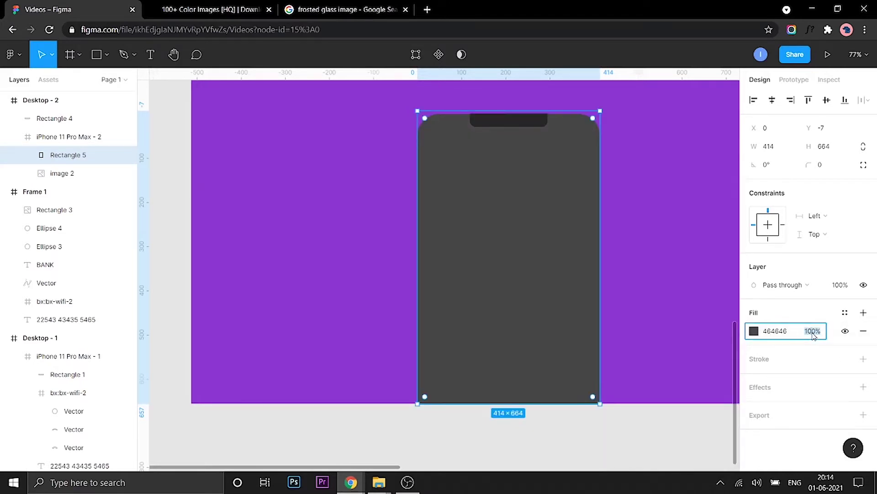
text(20)
key(Return)
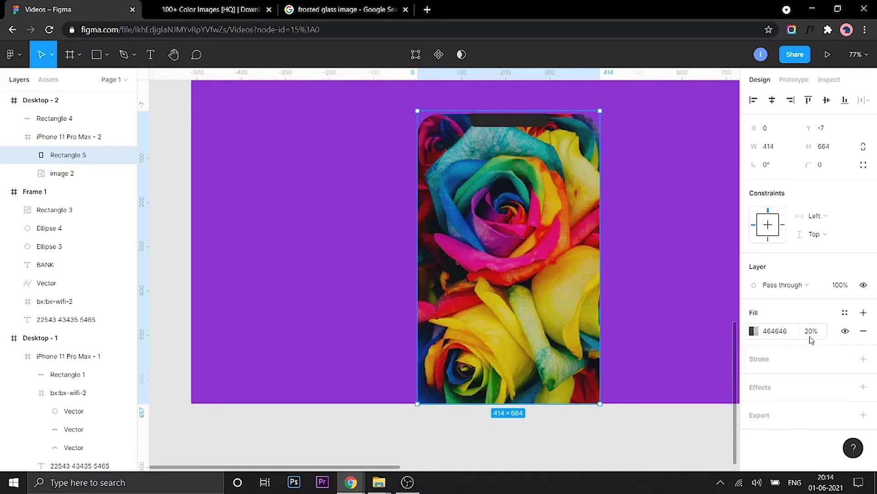
Set the overlay rectangle's fill opacity to 35% and deselect it.
click(811, 337)
text(35)
key(Return)
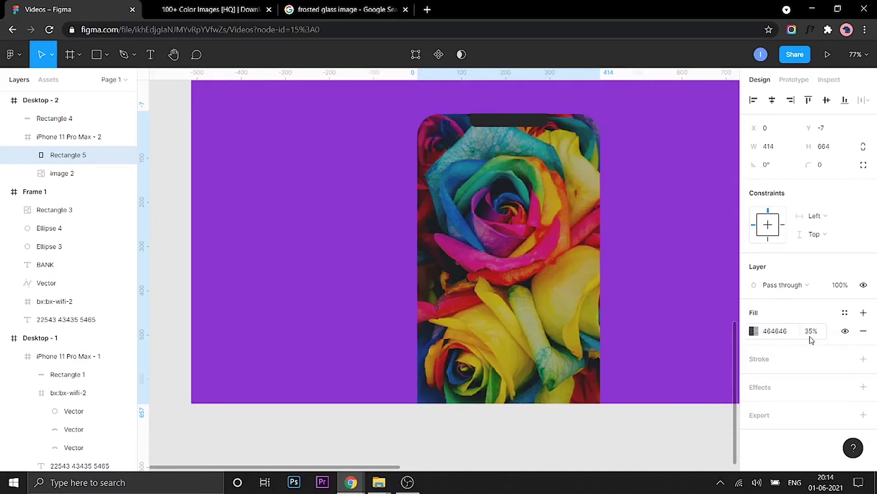
scroll(615, 307, down, 4)
scroll(528, 395, right, 4)
click(528, 395)
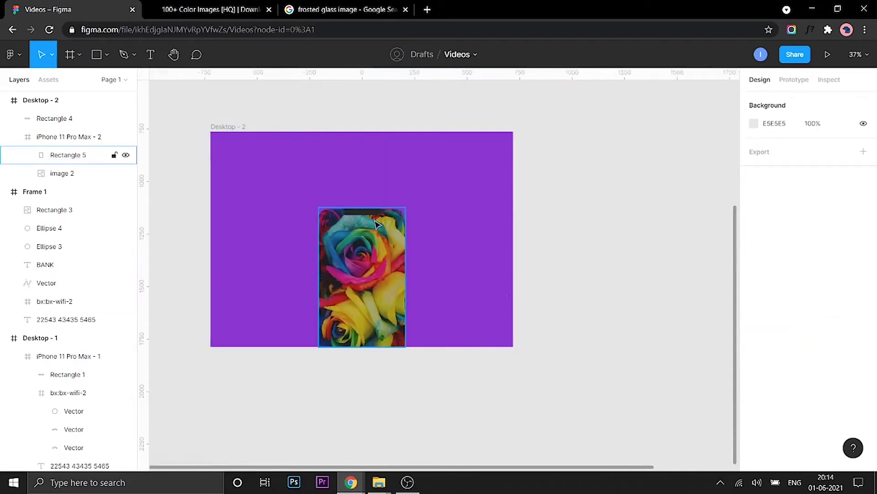
click(376, 213)
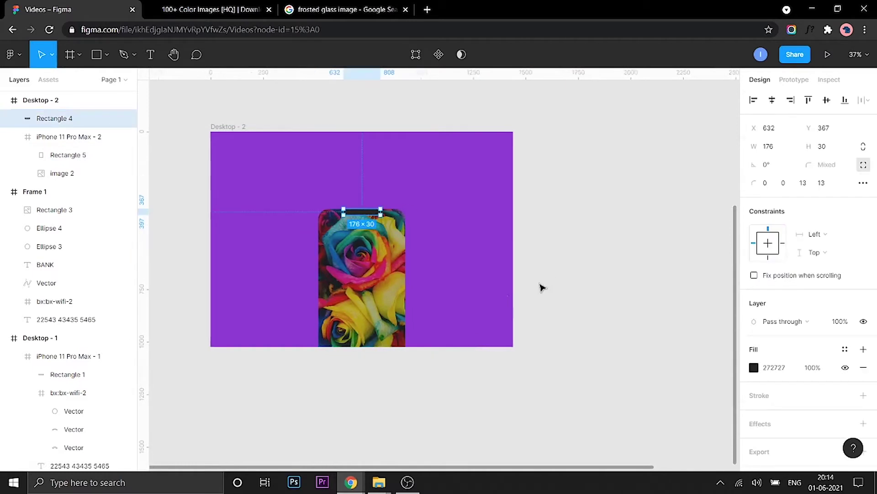
click(500, 309)
Move the frosted glass card rectangle to the lower part of grey Frame 1, clear of the other prepared elements.
scroll(500, 309, down, 5)
scroll(398, 323, down, 3)
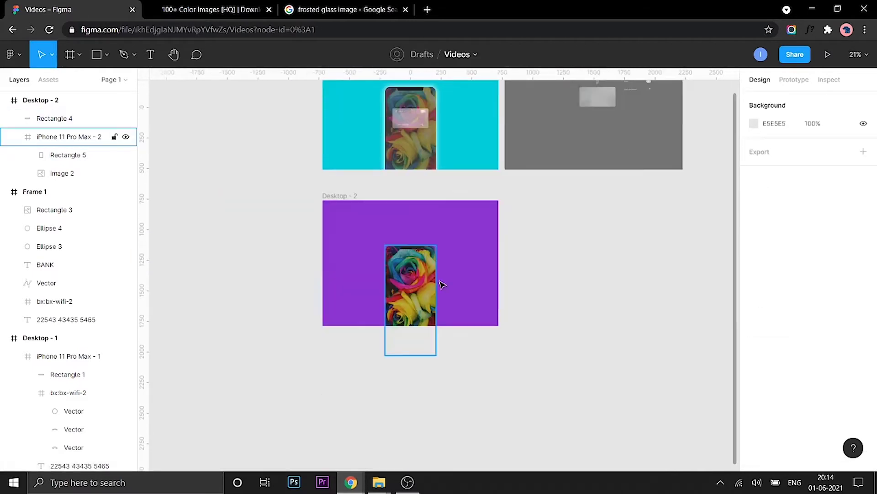
scroll(440, 283, up, 1)
click(590, 147)
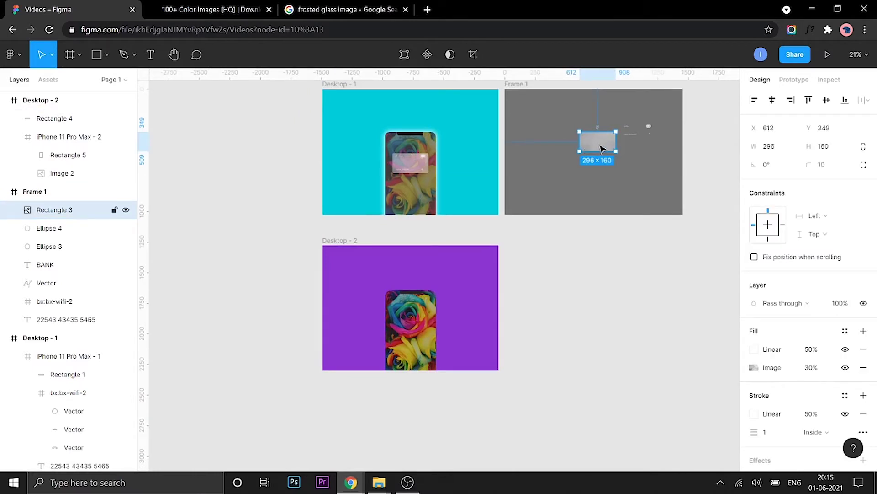
drag(602, 149, 583, 329)
scroll(583, 320, up, 5)
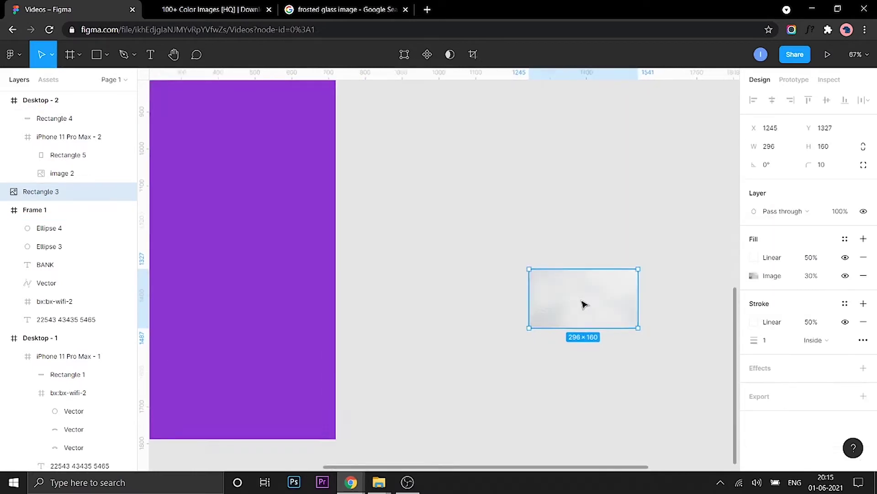
scroll(587, 301, down, 3)
drag(587, 301, 574, 98)
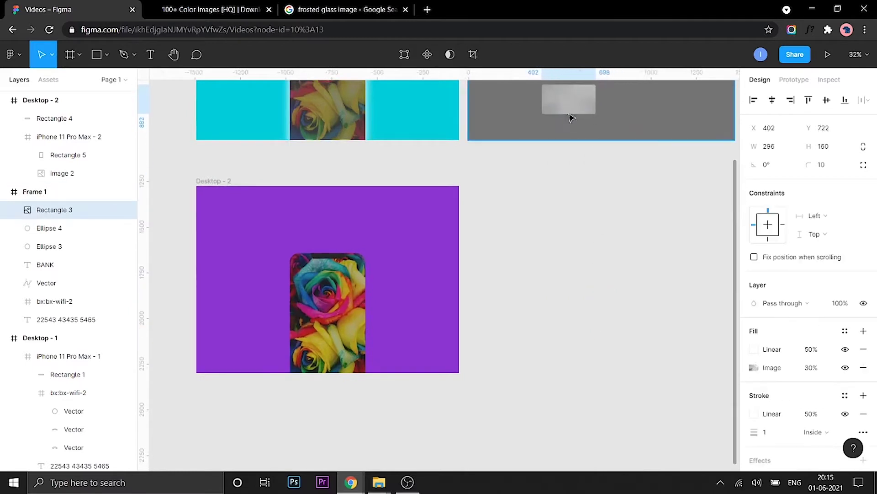
scroll(573, 146, up, 5)
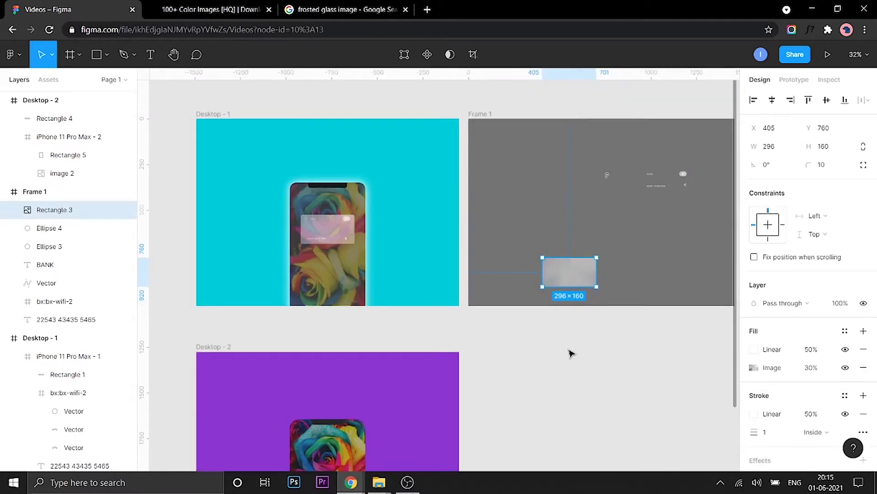
Draw a card rectangle about 346 by 187 on the empty canvas beneath Frame 1.
key(r)
scroll(562, 320, down, 3)
scroll(553, 256, up, 1)
mouse_move(541, 226)
mouse_down()
mouse_move(598, 268)
mouse_move(618, 267)
mouse_up()
scroll(589, 214, down, 3)
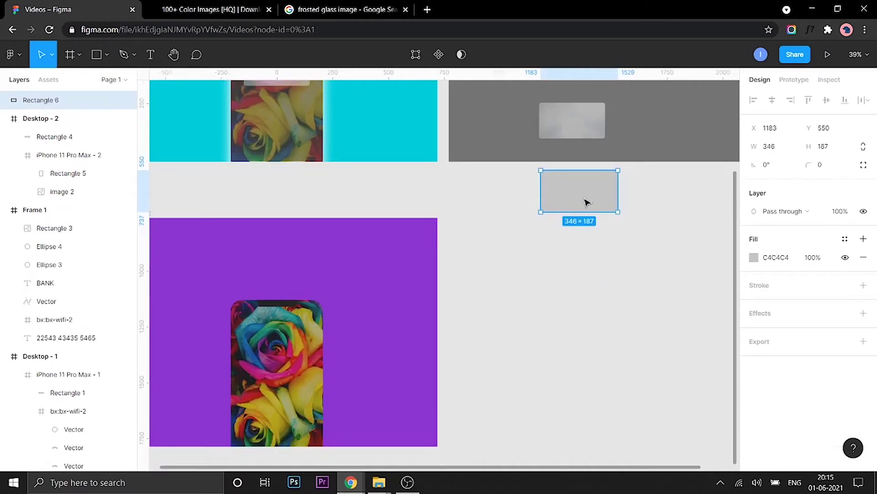
Move the new card rectangle into Frame 1, directly above the existing frosted glass card.
mouse_move(584, 201)
mouse_down()
mouse_move(237, 400)
mouse_move(286, 380)
mouse_move(299, 385)
mouse_move(586, 190)
mouse_move(572, 195)
mouse_up()
scroll(575, 194, up, 5)
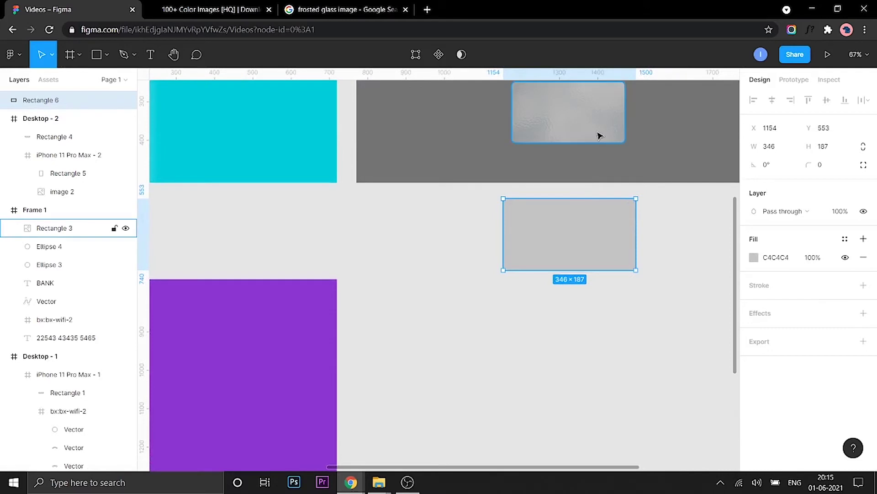
drag(531, 237, 571, 194)
click(577, 233)
click(582, 186)
click(568, 242)
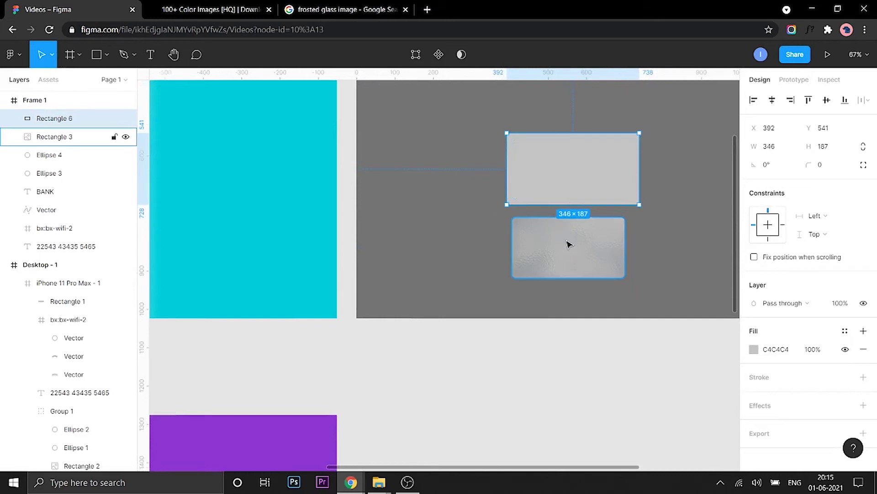
click(568, 186)
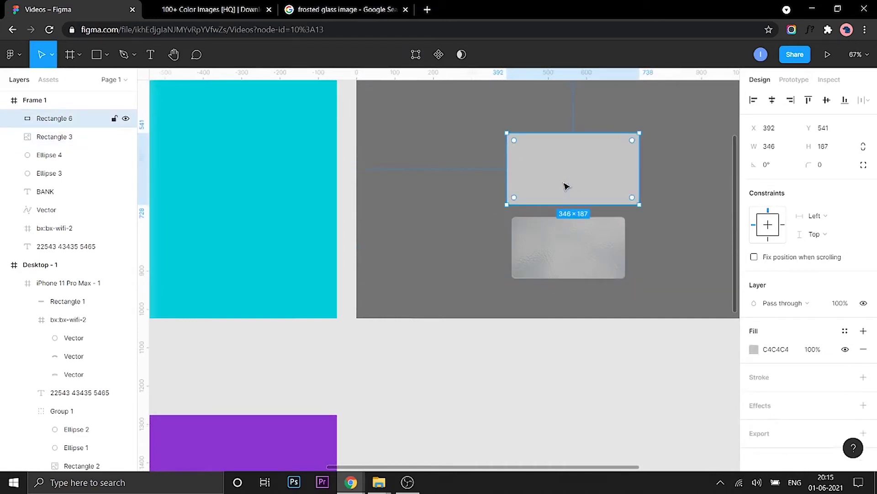
Copy the previewed frosted glass image from the Google Images results and paste it into Figma as the new card rectangle's fill.
click(754, 350)
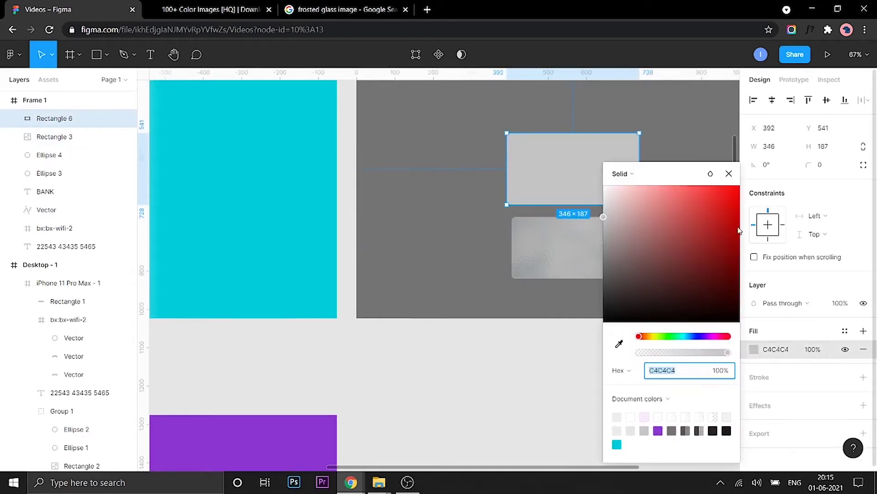
click(487, 293)
click(340, 9)
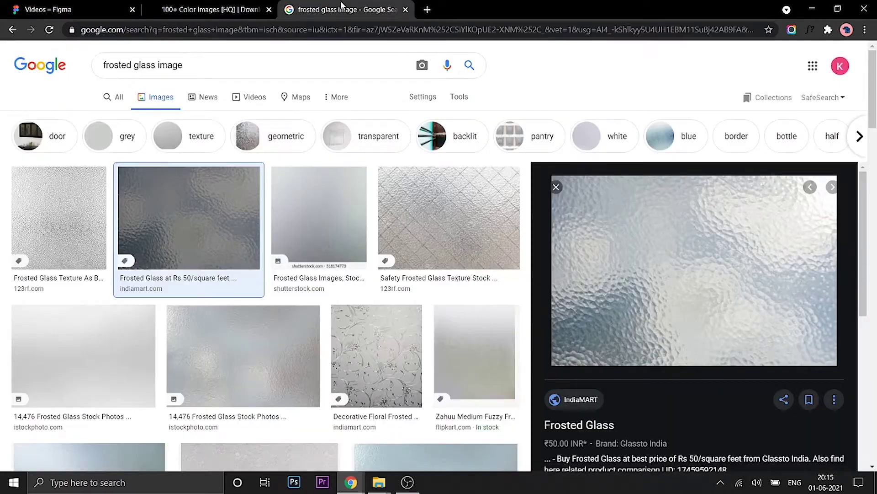
right_click(626, 246)
click(660, 369)
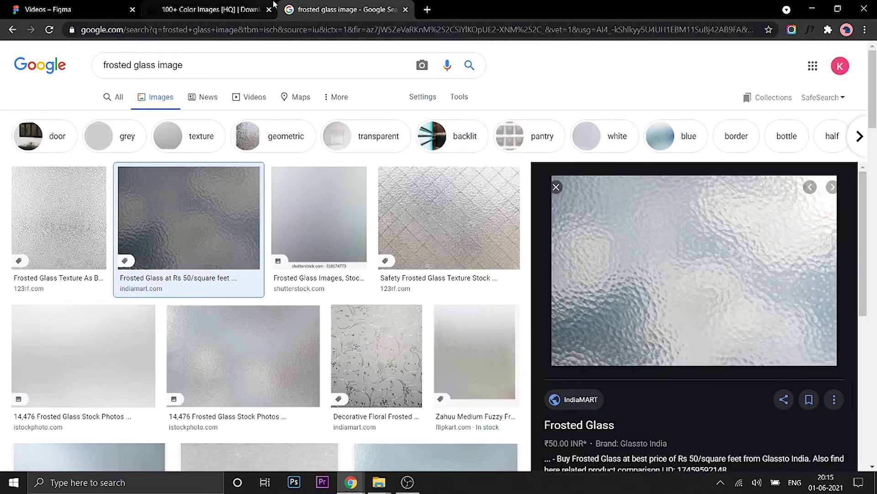
click(46, 9)
click(574, 173)
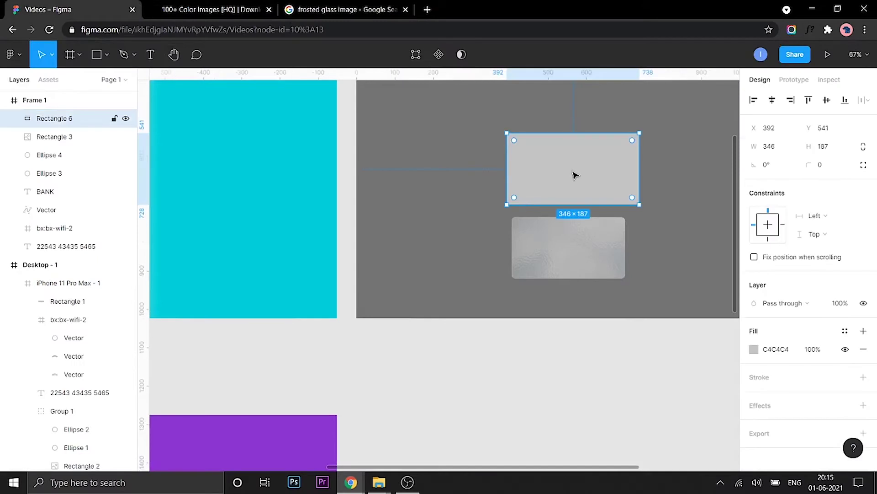
key(ctrl+v)
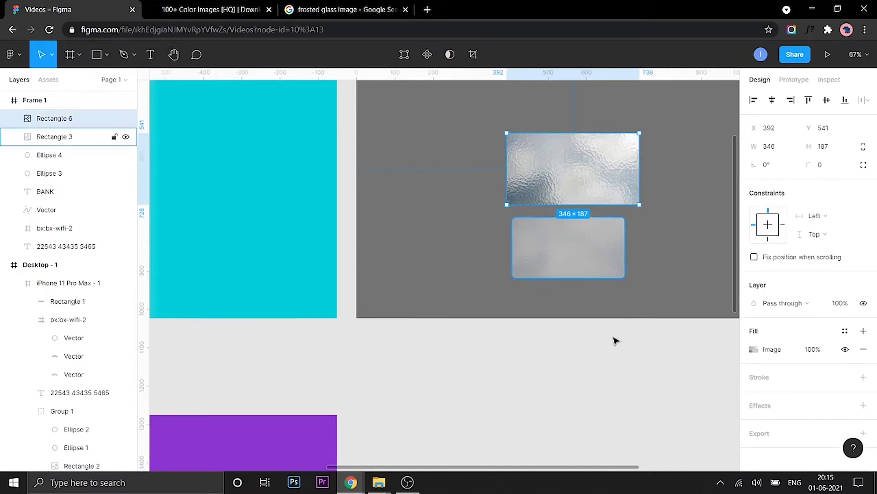
Lower the frosted glass image fill's opacity to 25%.
click(811, 350)
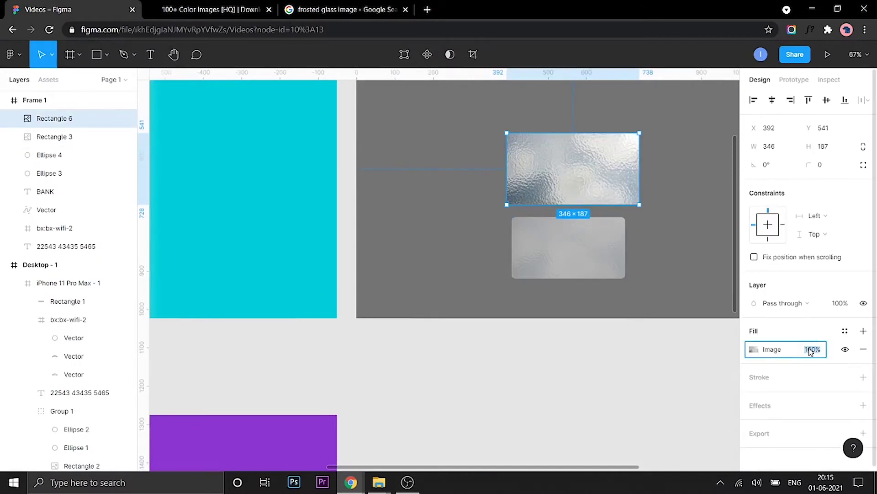
text(25)
key(Return)
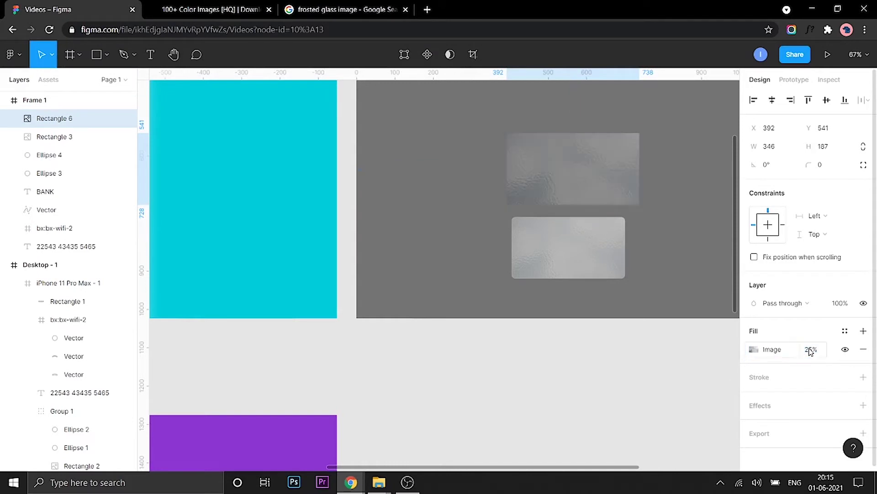
Set the frosted glass image fill's opacity to 30%.
click(807, 351)
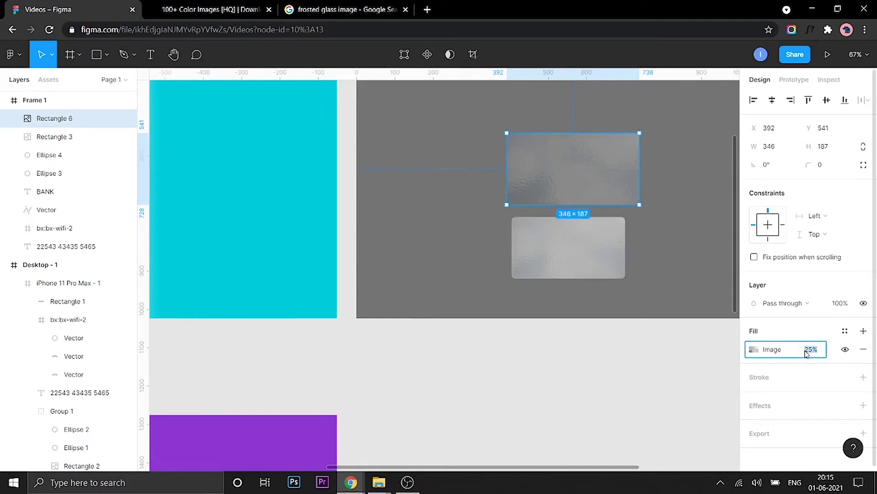
text(30)
key(Return)
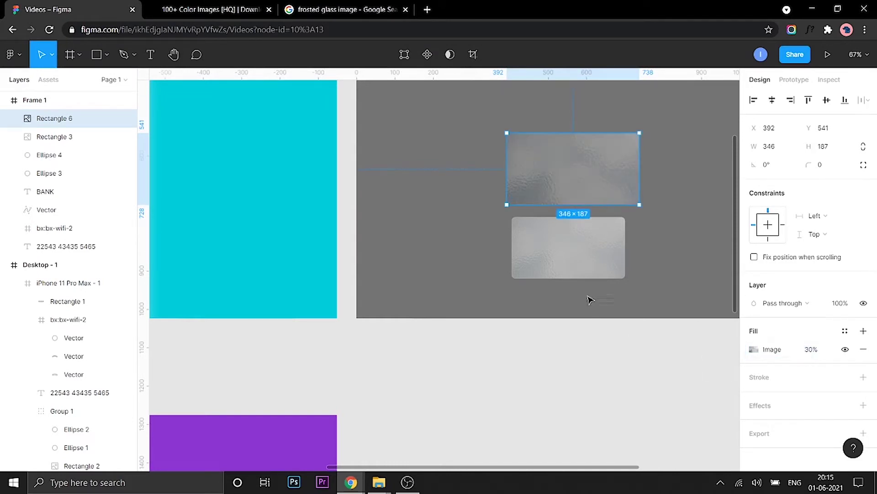
Add a white linear gradient fill to the new card, insert a middle stop, and stretch the gradient diagonally past opposite corners.
click(863, 331)
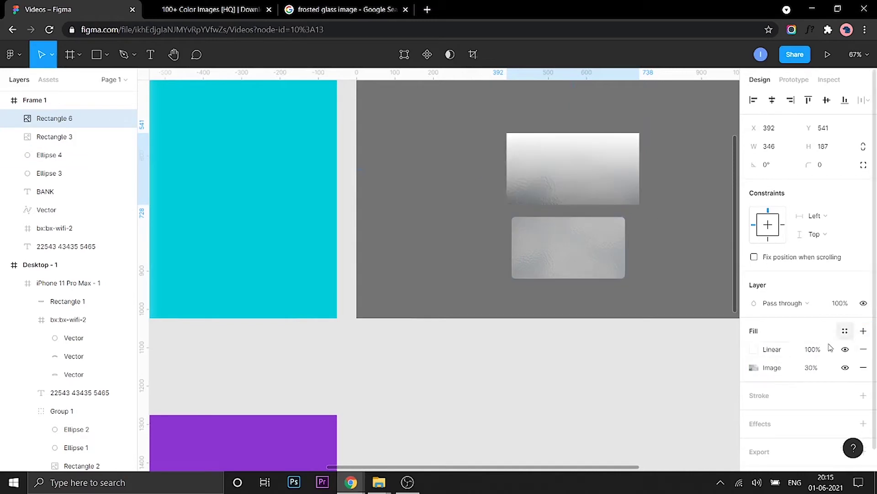
click(753, 353)
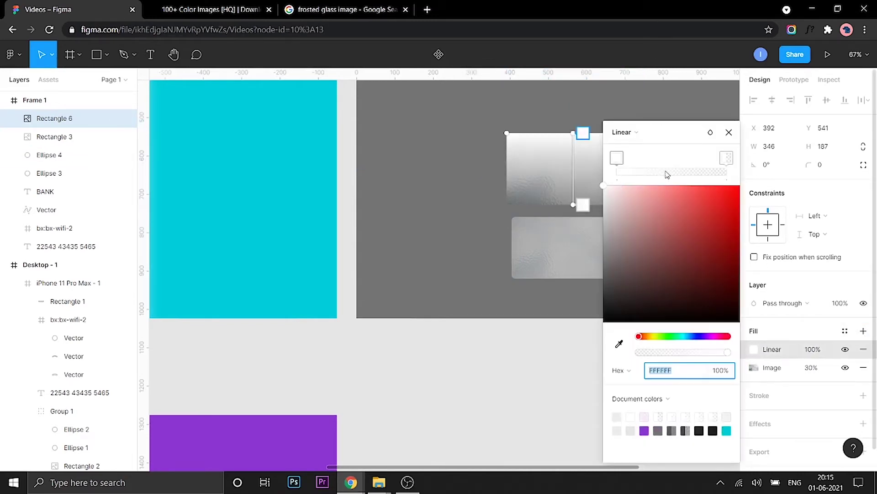
click(676, 172)
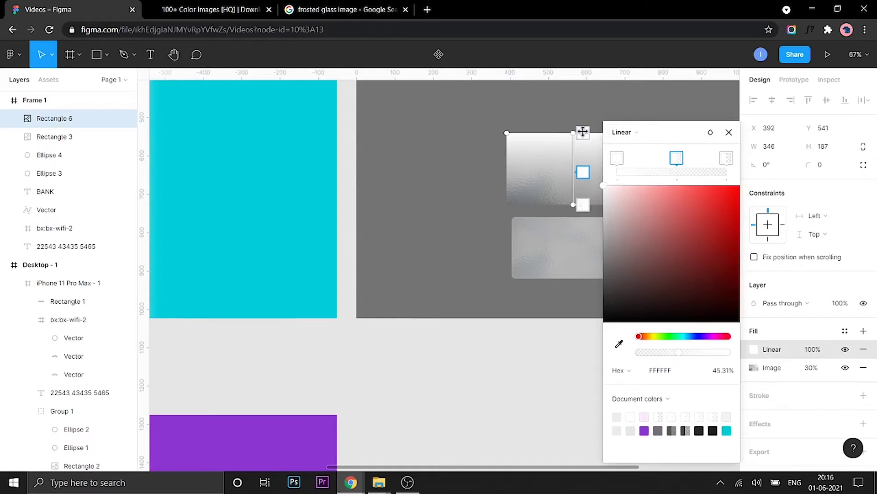
drag(582, 134, 502, 121)
drag(574, 204, 664, 205)
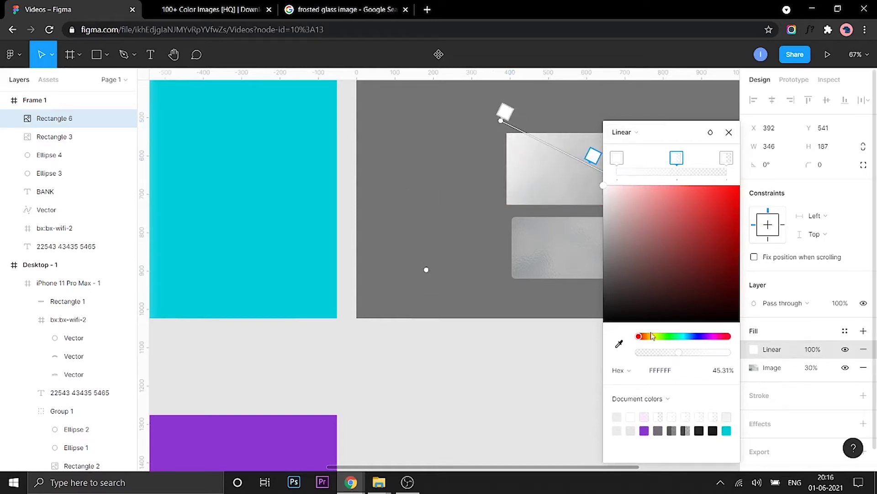
Set the white fill gradient's stop opacities to 74% at the start, 37% in the middle and 55% at the end.
click(617, 158)
click(721, 370)
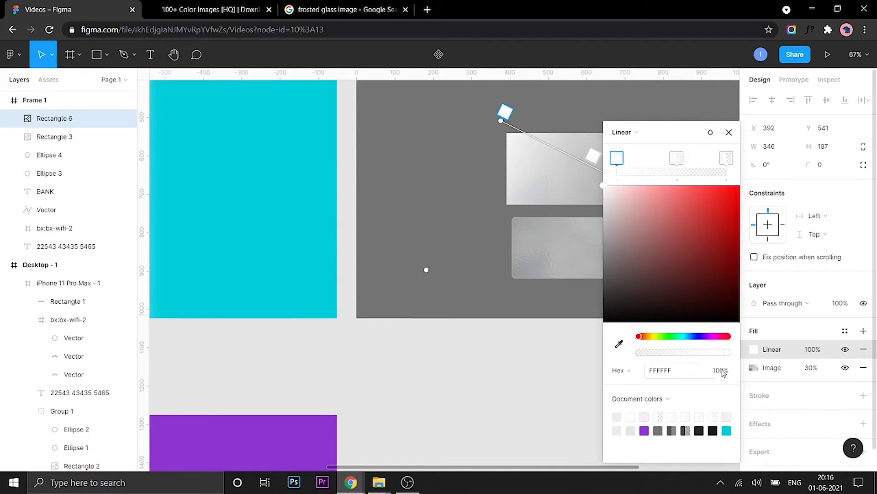
text(49)
key(Return)
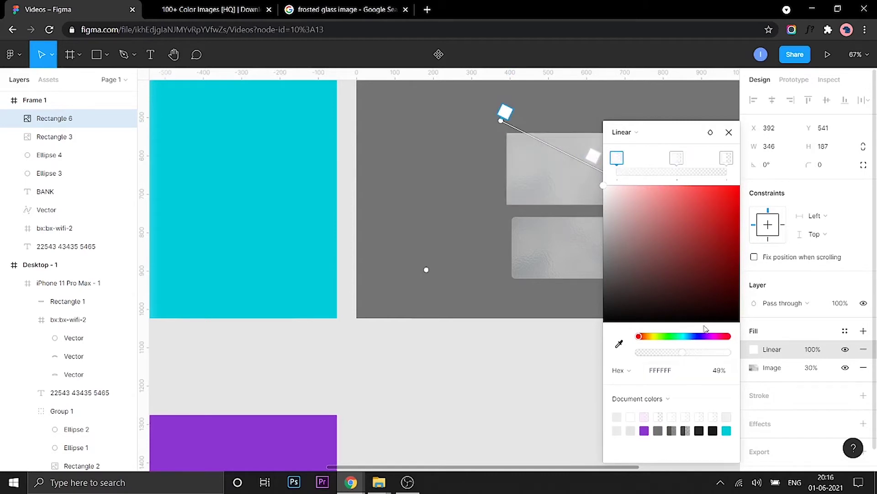
click(698, 352)
click(727, 159)
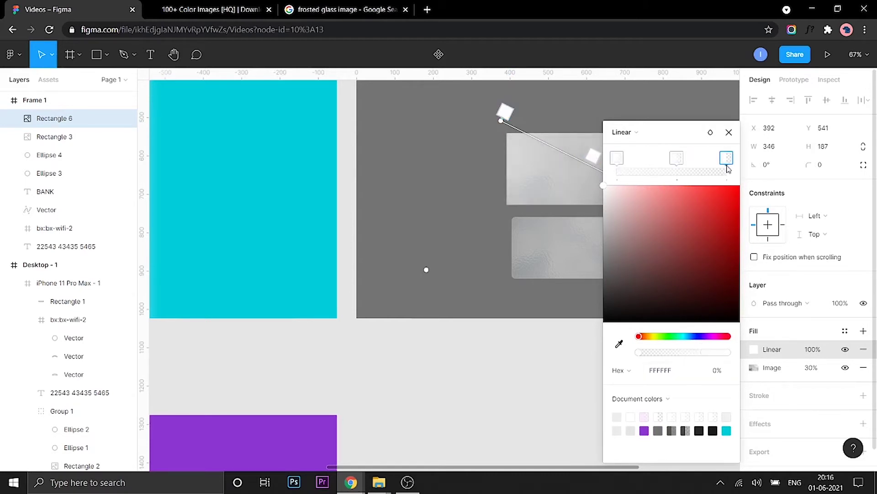
click(687, 352)
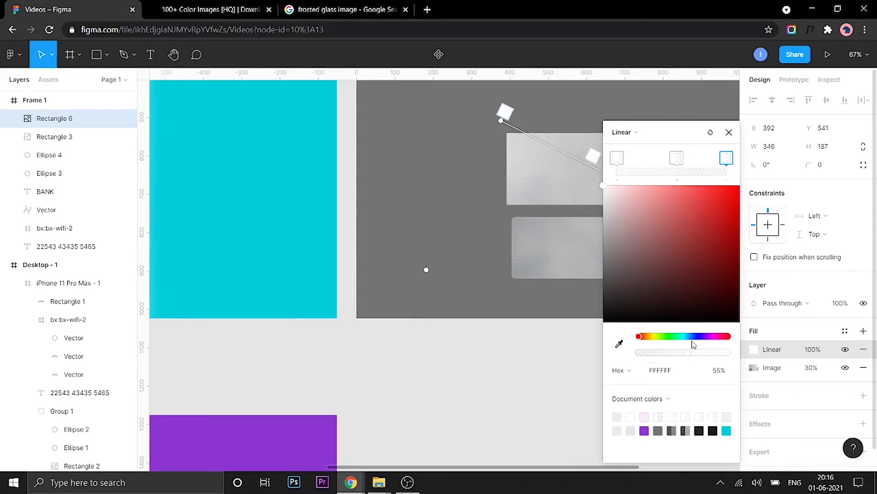
click(679, 161)
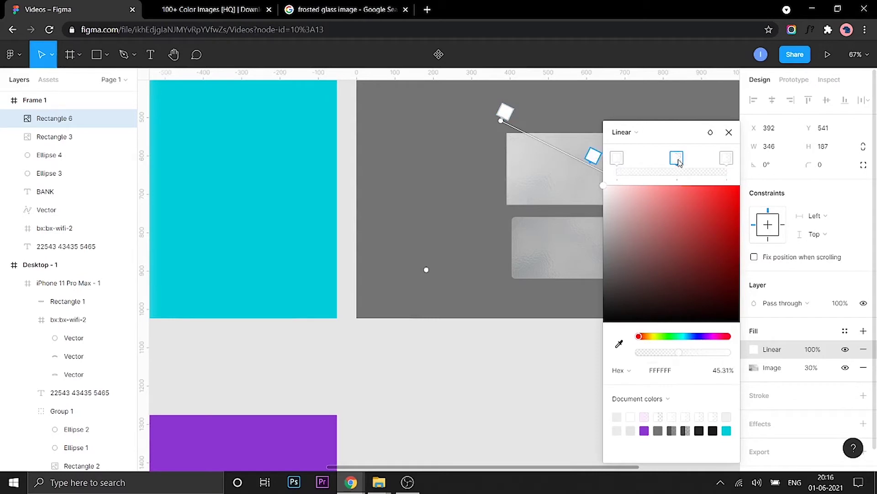
drag(669, 356, 664, 353)
click(671, 352)
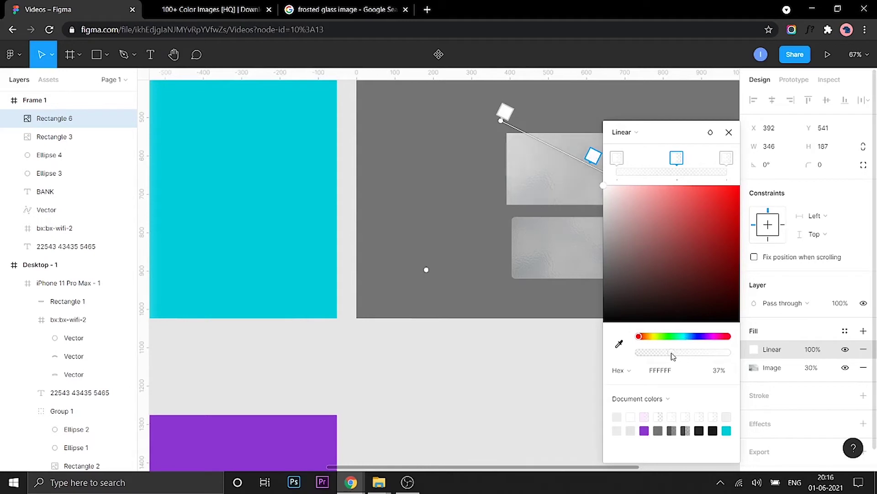
click(729, 134)
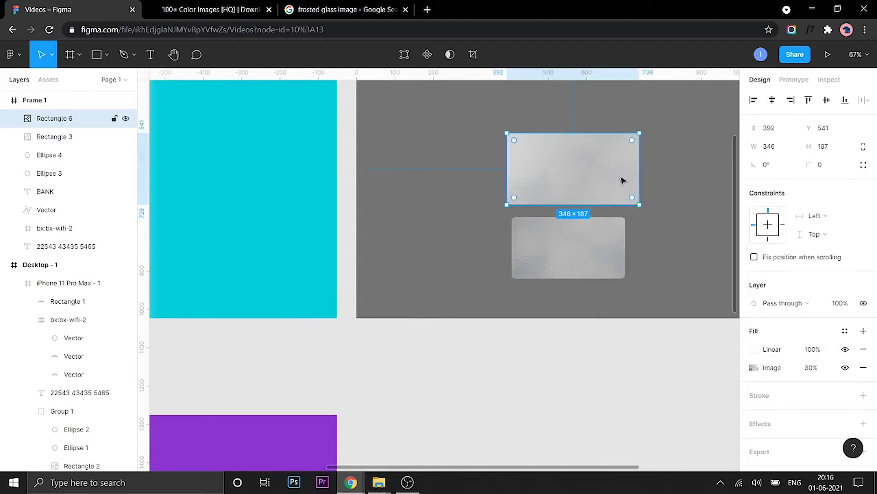
Lower the card's linear gradient fill opacity to 50% and set its corner radius to 20.
click(813, 350)
text(50)
key(Return)
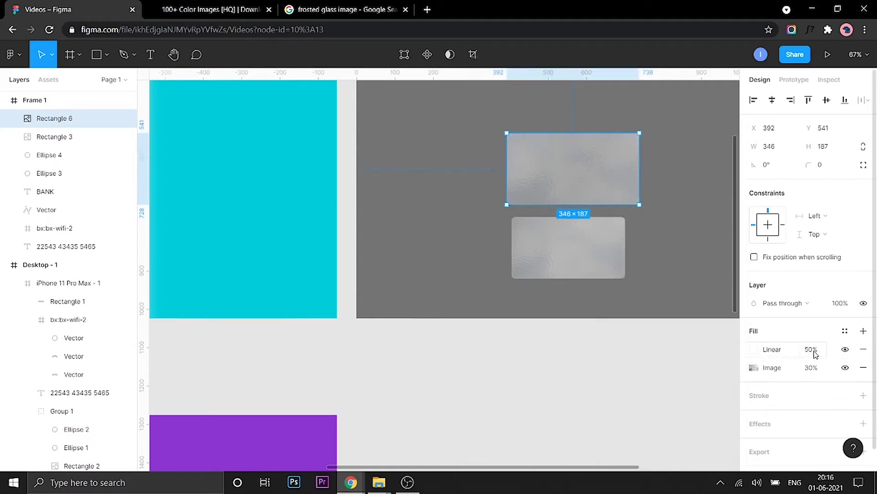
click(837, 169)
text(20)
key(Return)
Add a linear gradient stroke to the card and stretch the gradient diagonally from the upper-left corner past the lower-right corner.
click(863, 395)
click(754, 414)
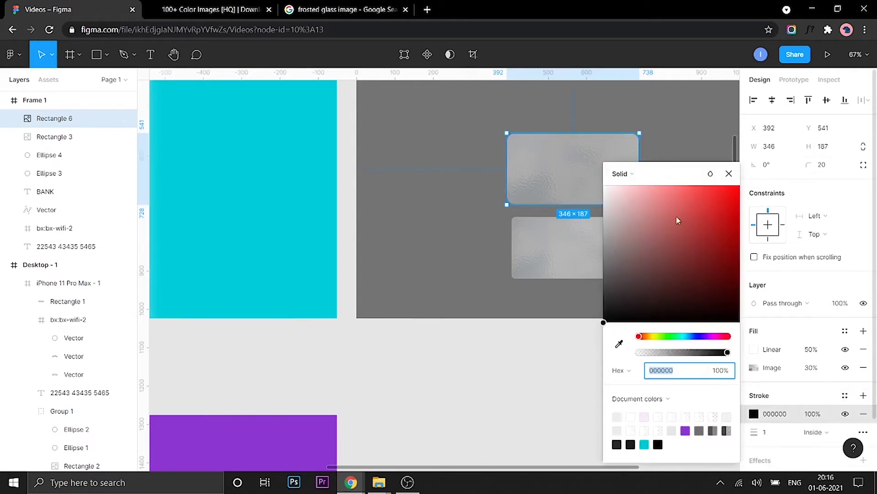
click(636, 173)
click(639, 188)
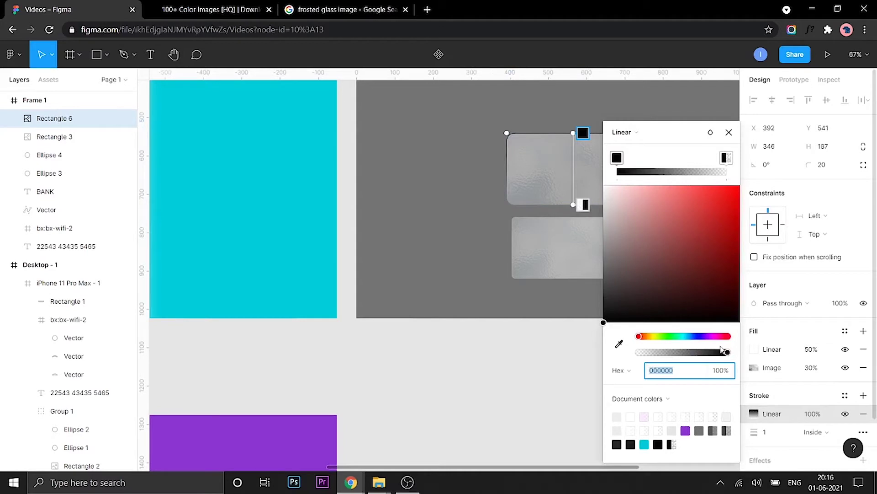
mouse_move(574, 133)
mouse_down()
mouse_move(480, 130)
mouse_move(508, 129)
mouse_up()
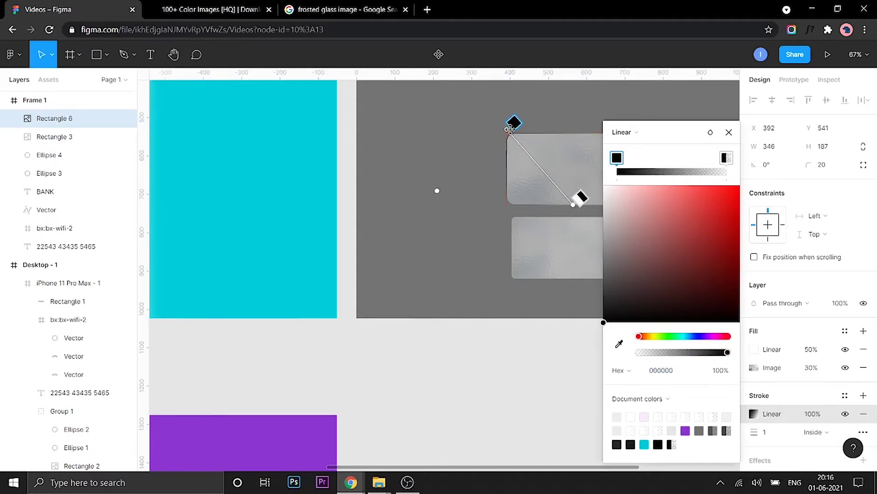
drag(579, 204, 676, 207)
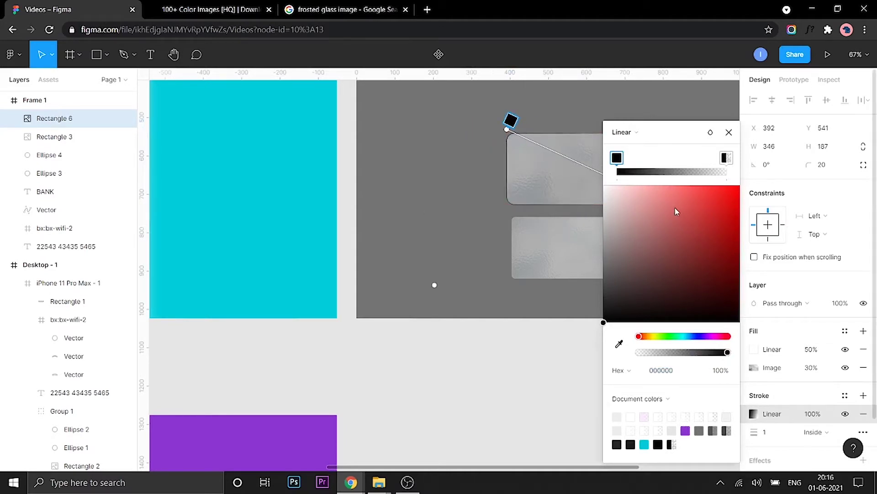
click(624, 132)
click(701, 131)
drag(702, 132, 319, 117)
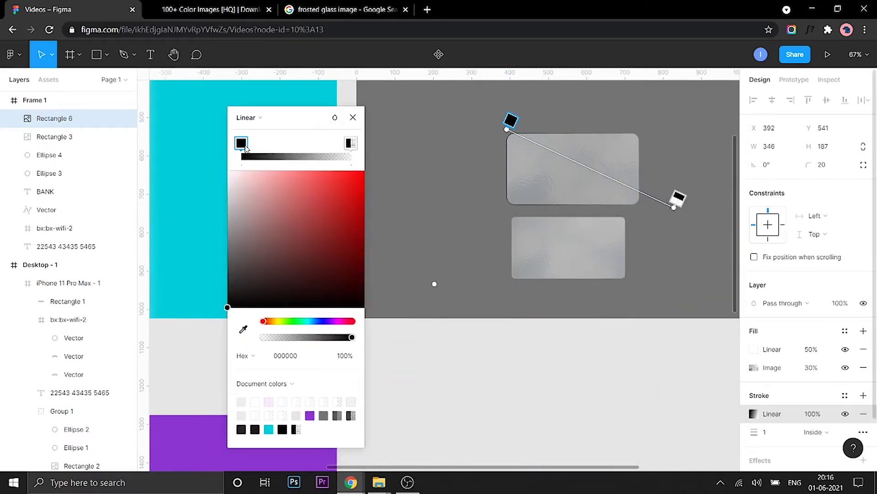
Make both stroke gradient stops white (FFFFFF), with 49% opacity at the start and 54% at the end.
drag(255, 282, 206, 145)
click(351, 143)
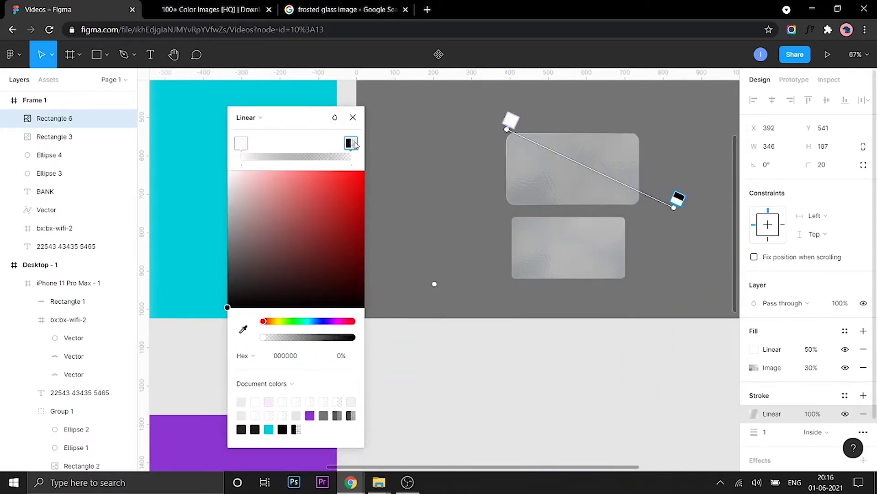
drag(345, 178, 228, 186)
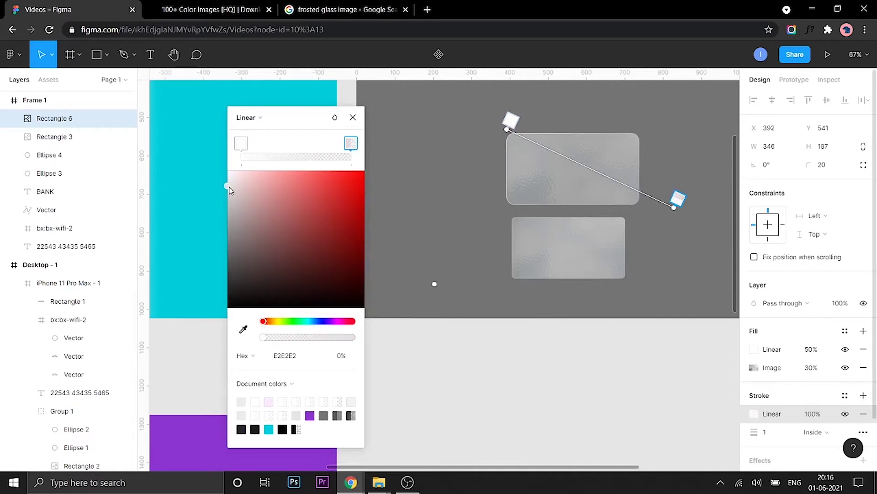
drag(232, 182, 218, 157)
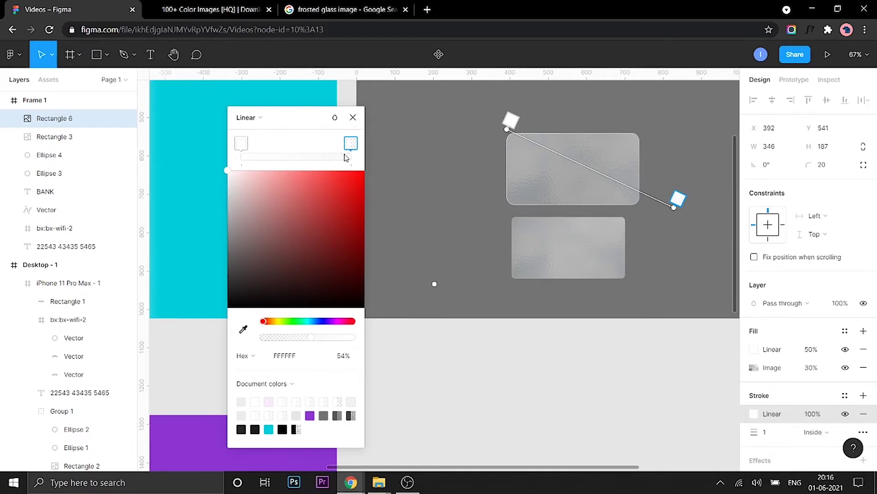
click(241, 145)
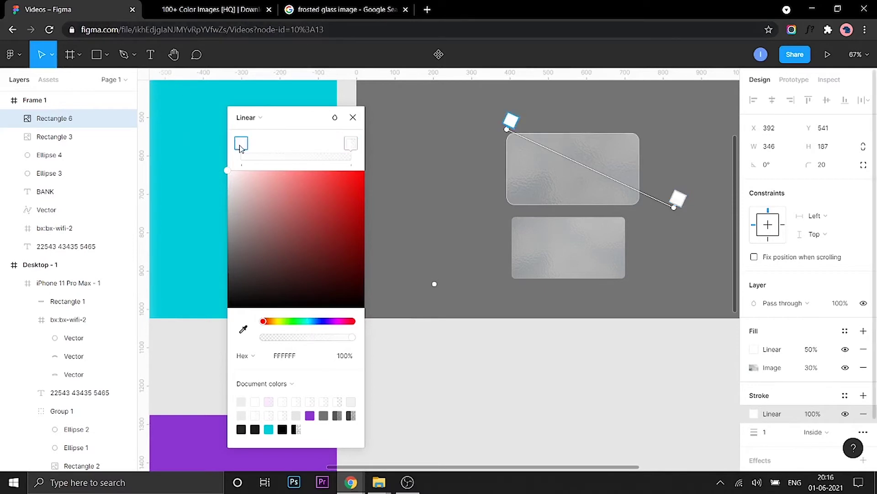
click(307, 340)
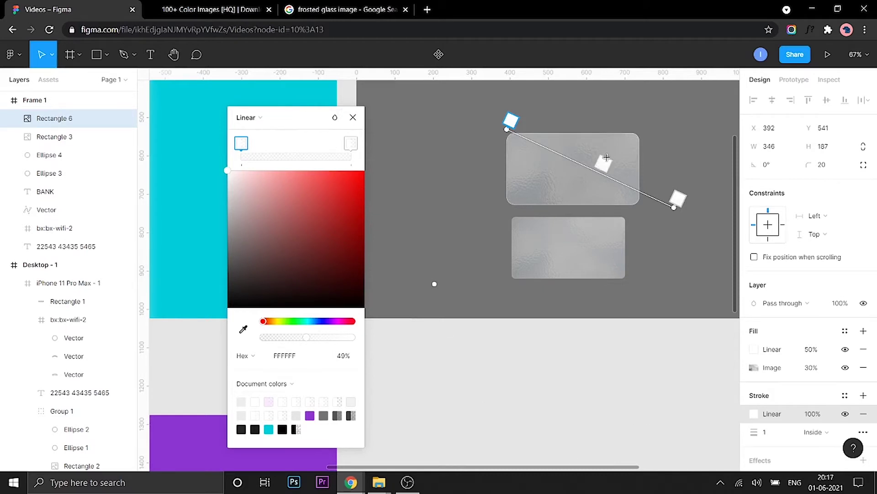
click(353, 117)
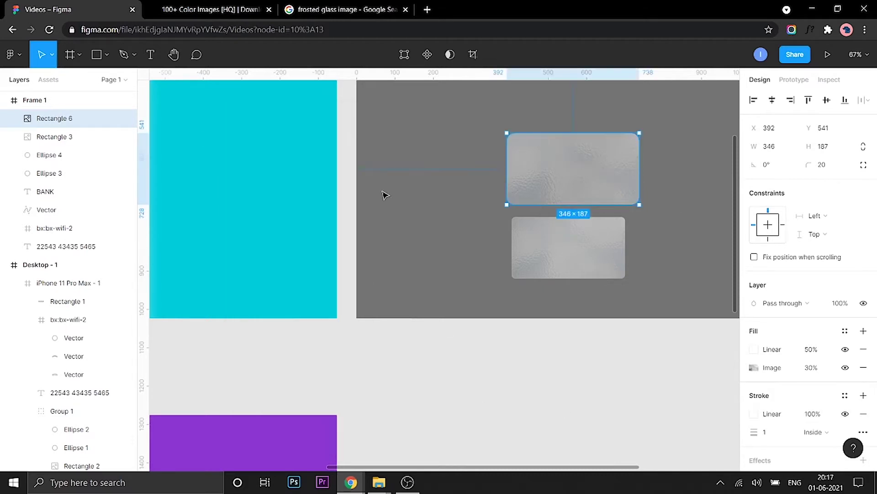
Reduce the opacity of the card's frosted glass image fill to 21%.
scroll(631, 405, down, 3)
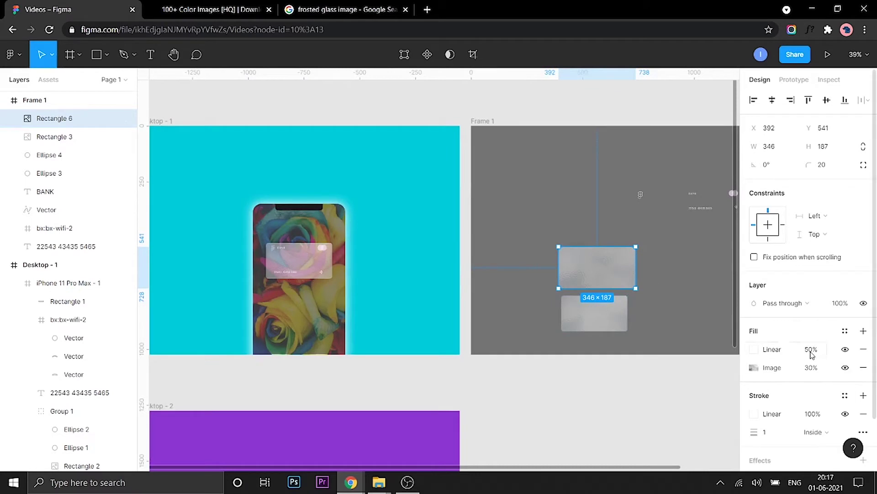
scroll(650, 295, up, 3)
click(812, 368)
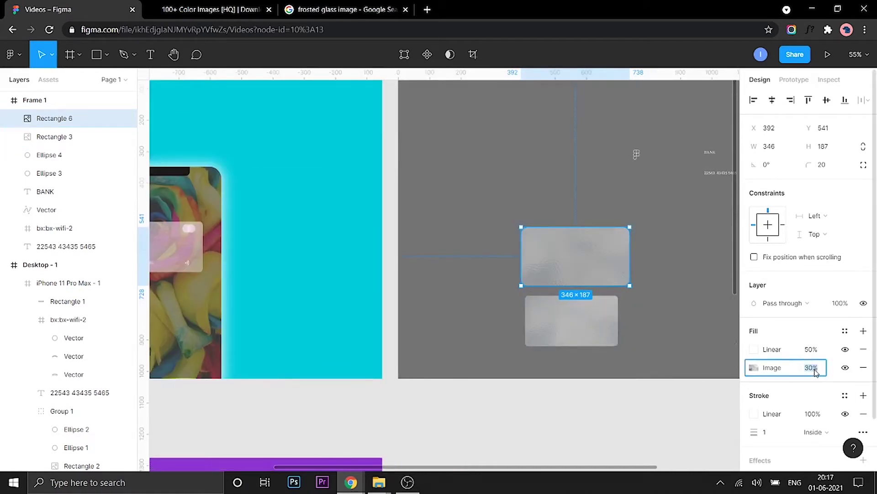
key(Down)
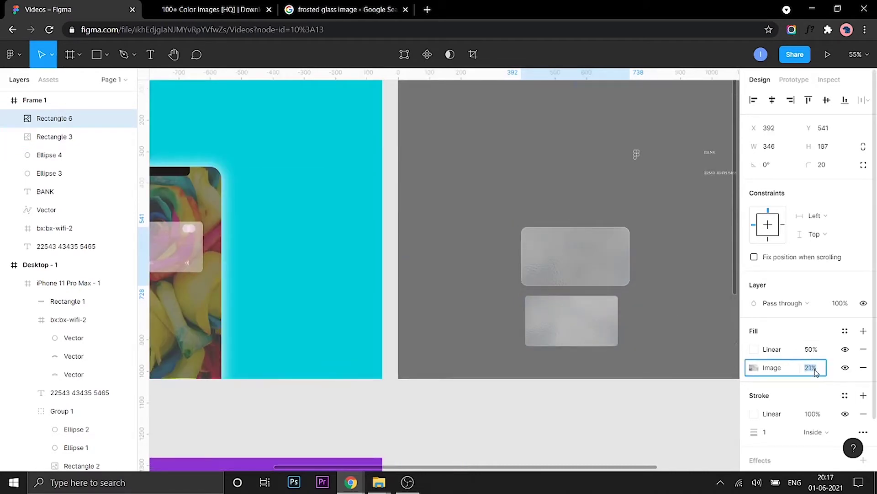
Add a drop shadow effect to the new card.
scroll(822, 343, down, 2)
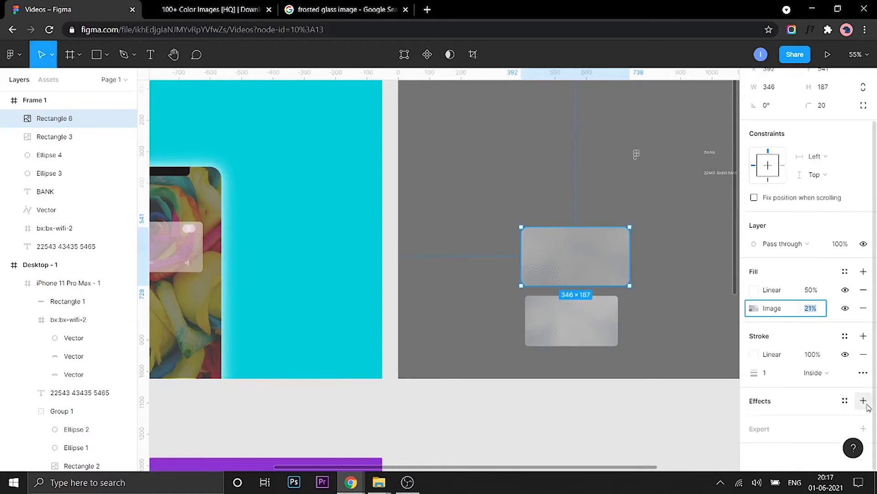
click(863, 401)
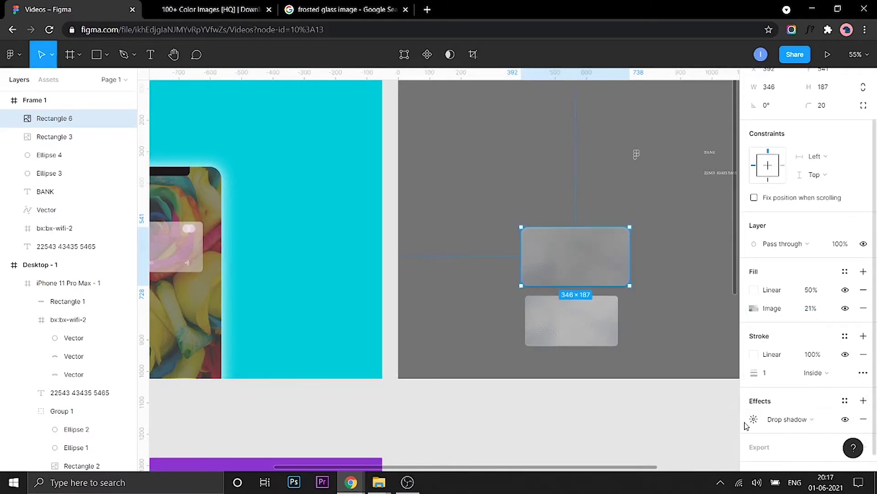
scroll(753, 421, down, 1)
click(648, 386)
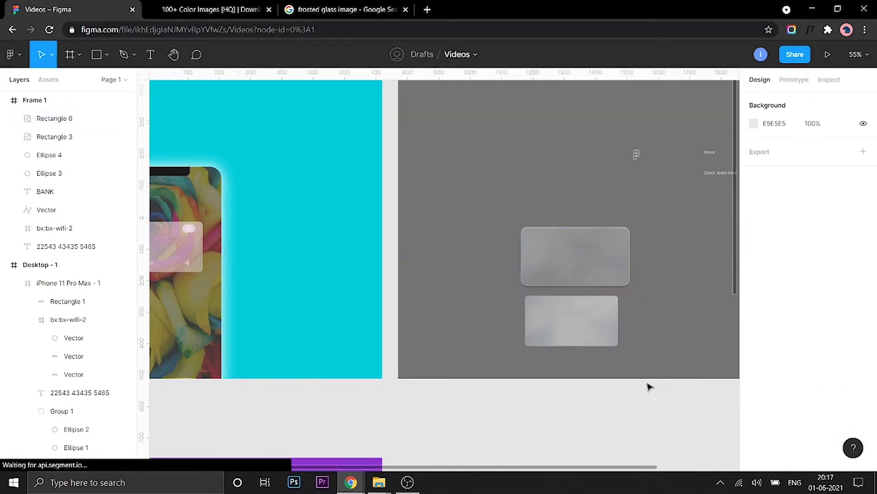
Raise the new card's linear gradient fill opacity to 73%.
click(605, 270)
scroll(605, 269, down, 1)
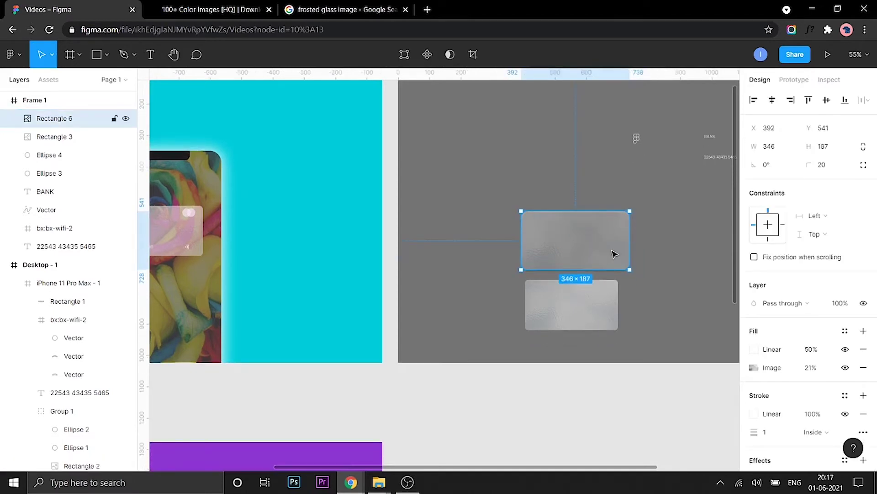
click(811, 350)
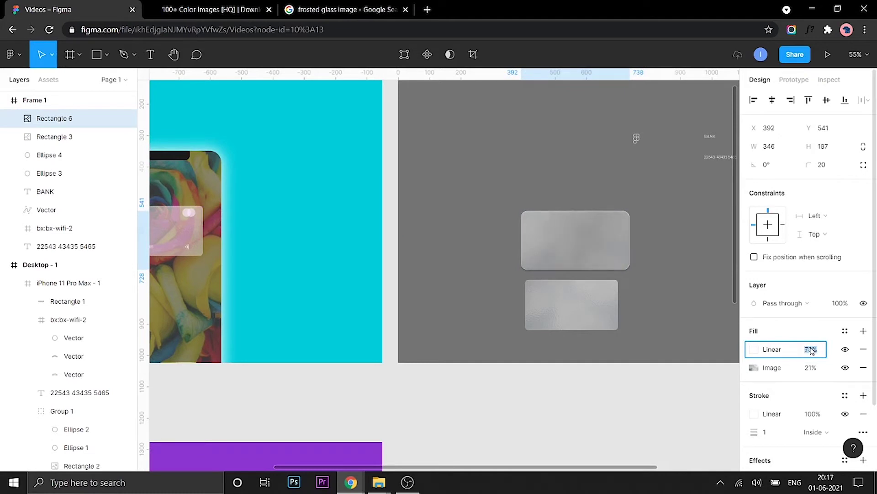
Raise the opacity of the fill gradient's middle stop, and set its end stop to 60%.
click(754, 349)
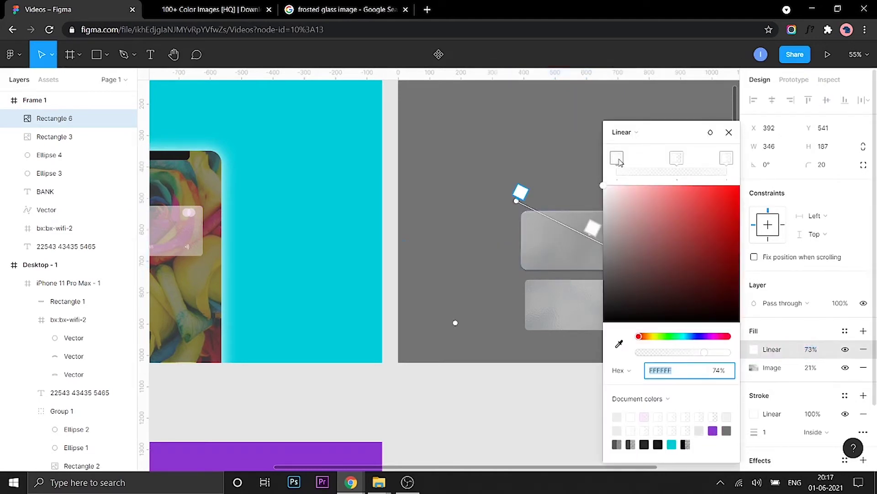
click(620, 162)
click(679, 162)
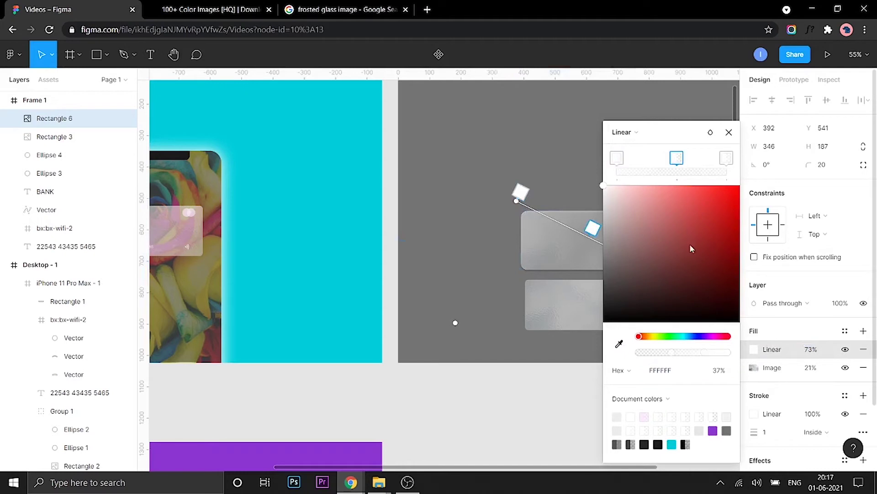
click(685, 352)
click(727, 158)
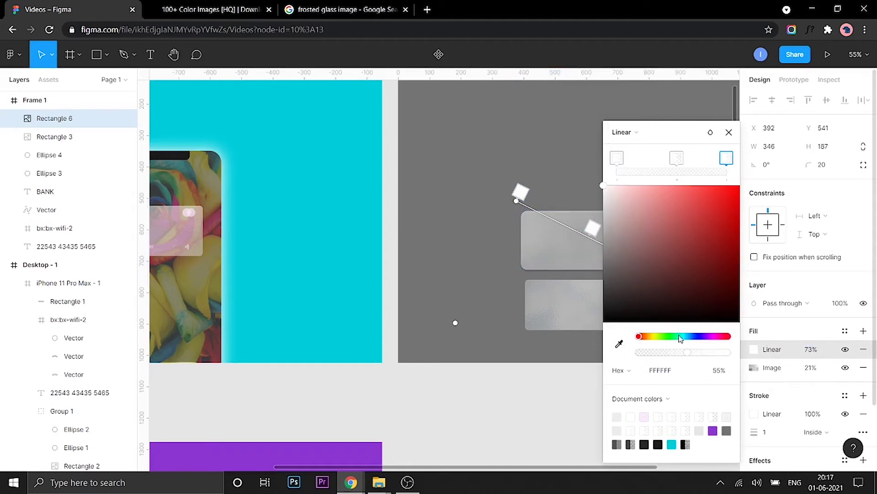
Adjust both ends of the fill gradient so it runs diagonally well beyond the card's upper-left and lower-right corners.
drag(686, 133, 356, 99)
drag(645, 267, 660, 277)
drag(528, 200, 510, 181)
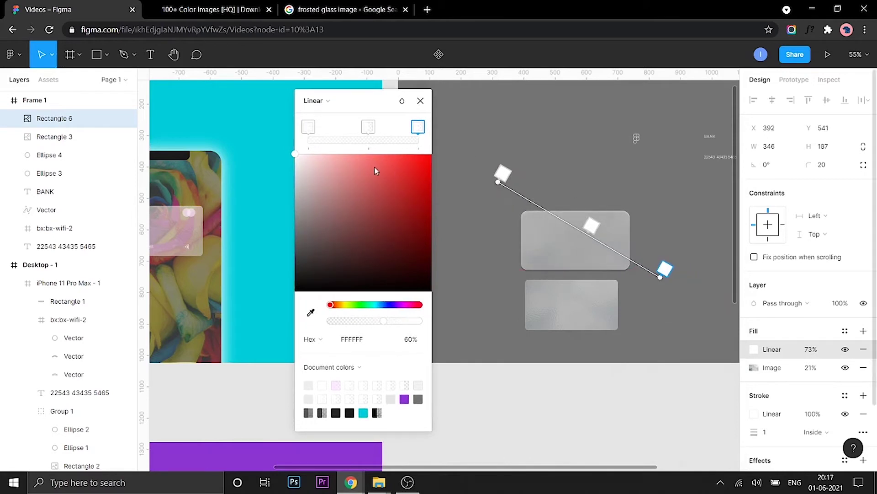
Set the opacity of the middle stop in the new card's linear gradient fill to 35%.
click(365, 132)
drag(366, 324, 359, 322)
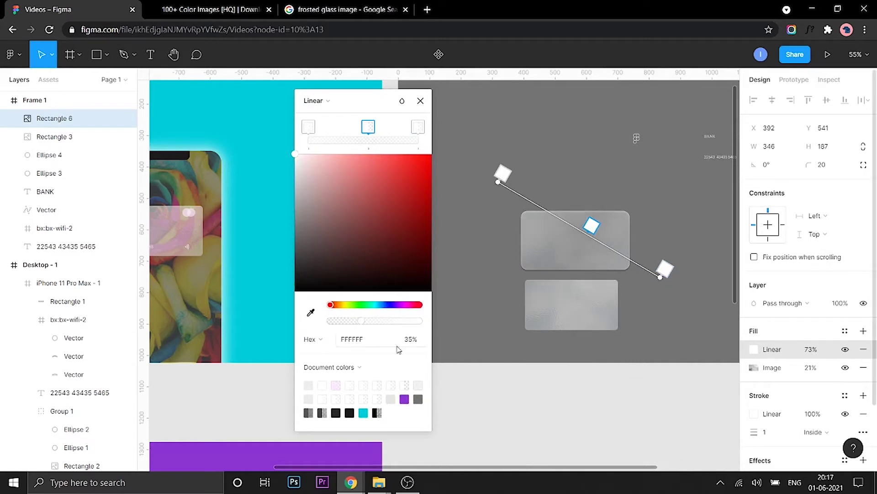
click(420, 101)
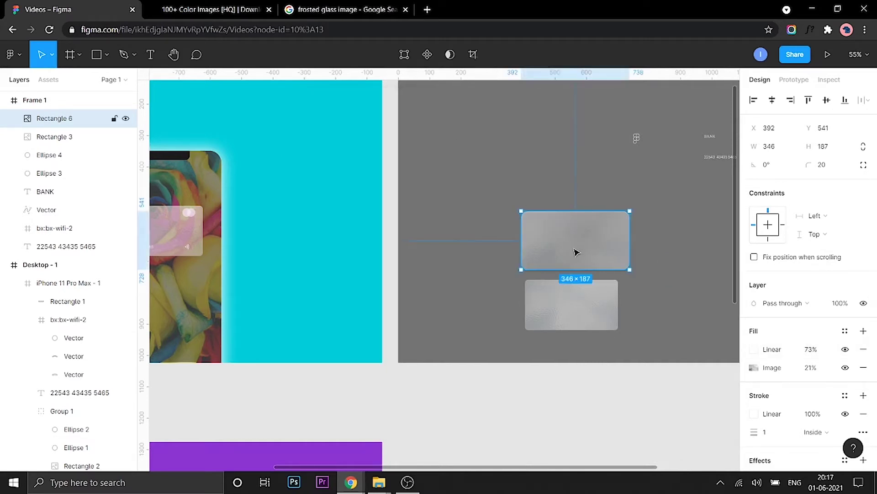
Set the opacity of the new card's frosted glass image fill to 9%.
click(797, 371)
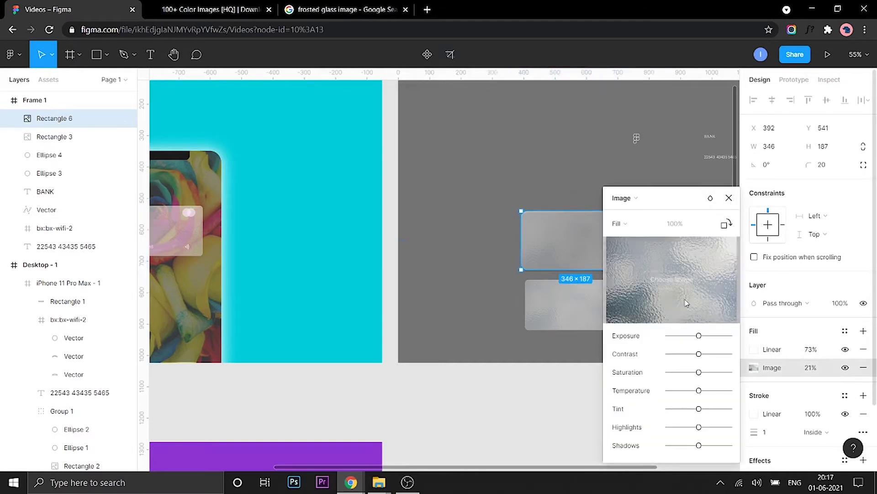
click(728, 198)
click(813, 376)
click(814, 385)
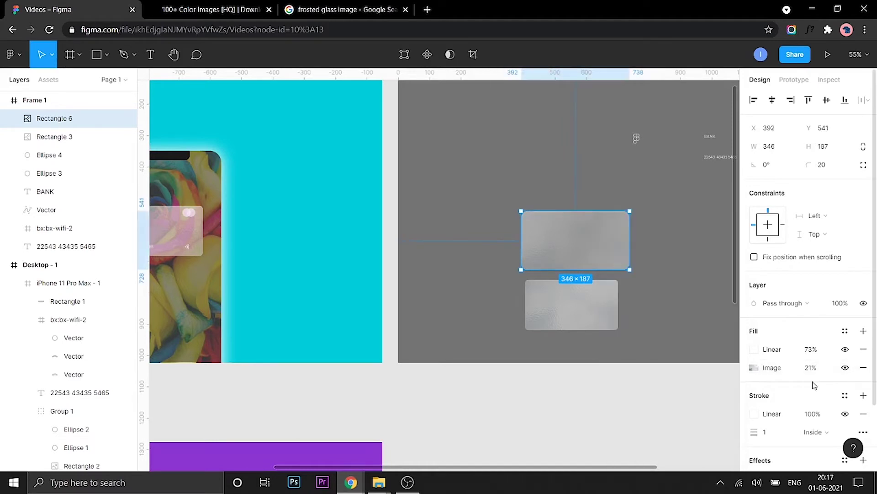
click(812, 371)
key(Up)
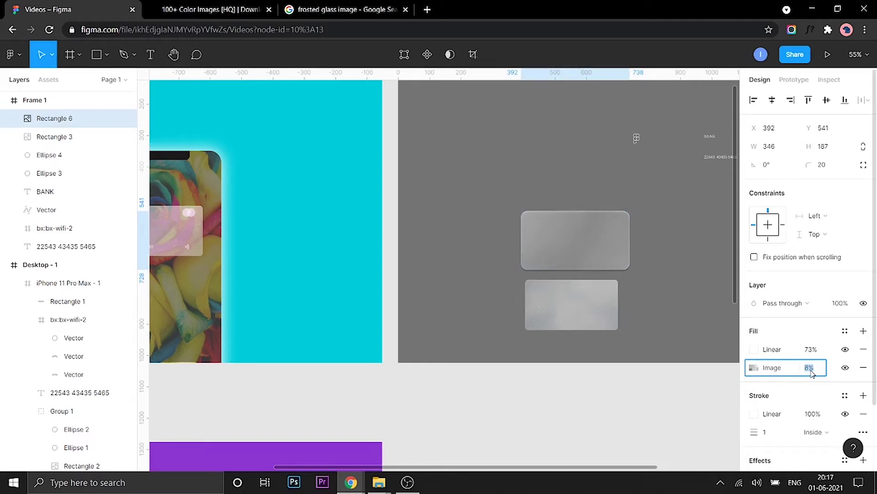
scroll(353, 327, left, 5)
scroll(352, 327, down, 2)
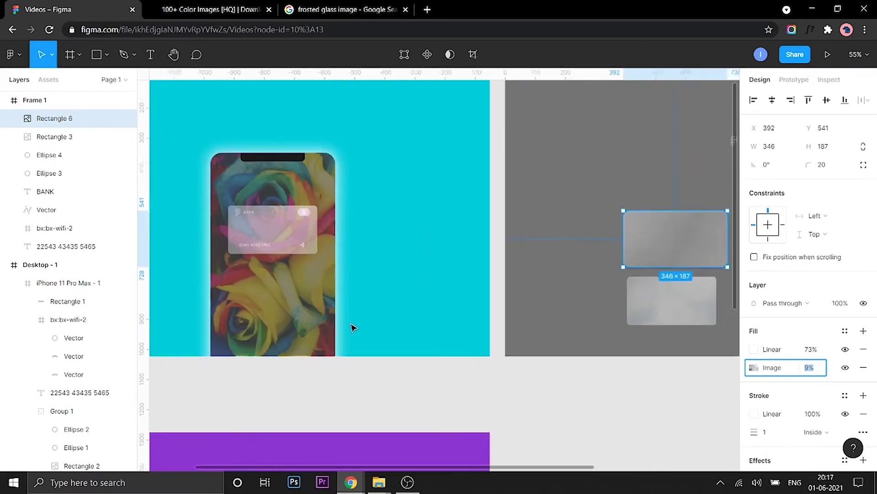
scroll(731, 247, down, 2)
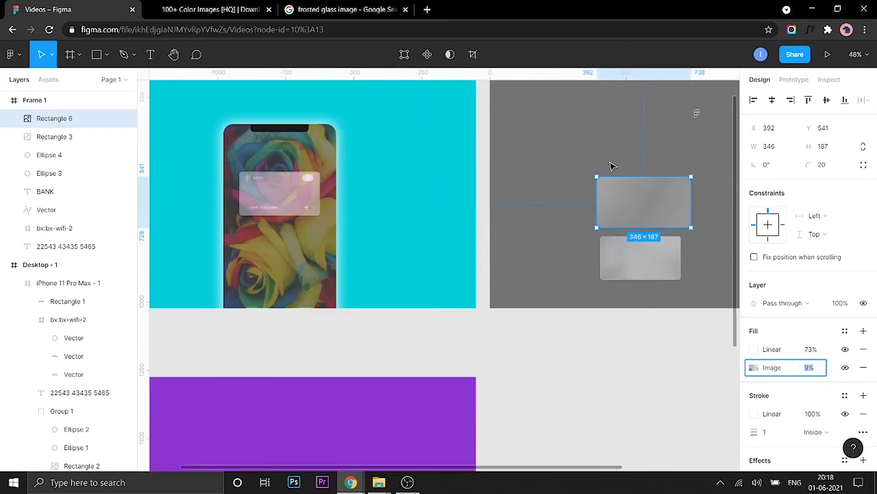
Try a layer opacity of 50% on the new card.
click(645, 194)
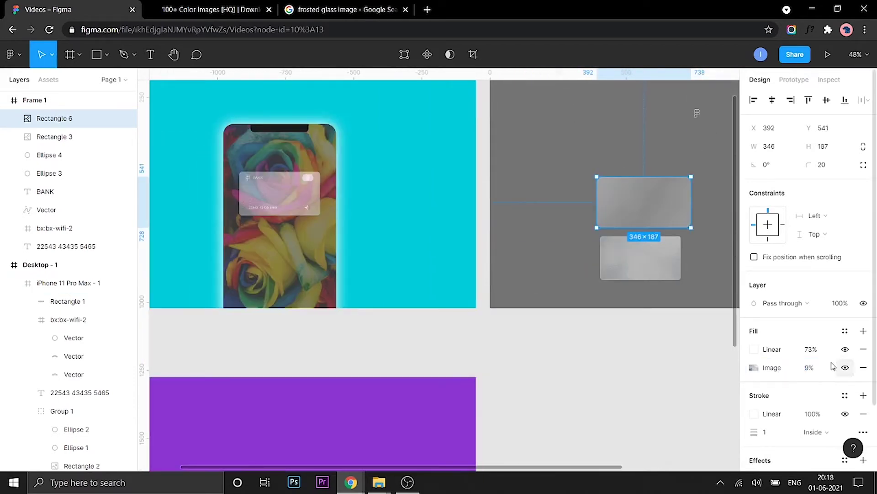
click(840, 303)
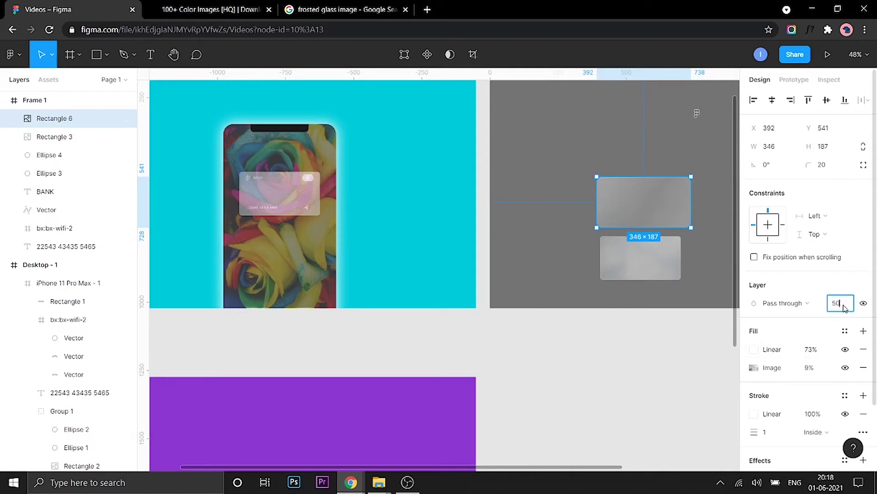
text(50)
key(Return)
key(ctrl+z)
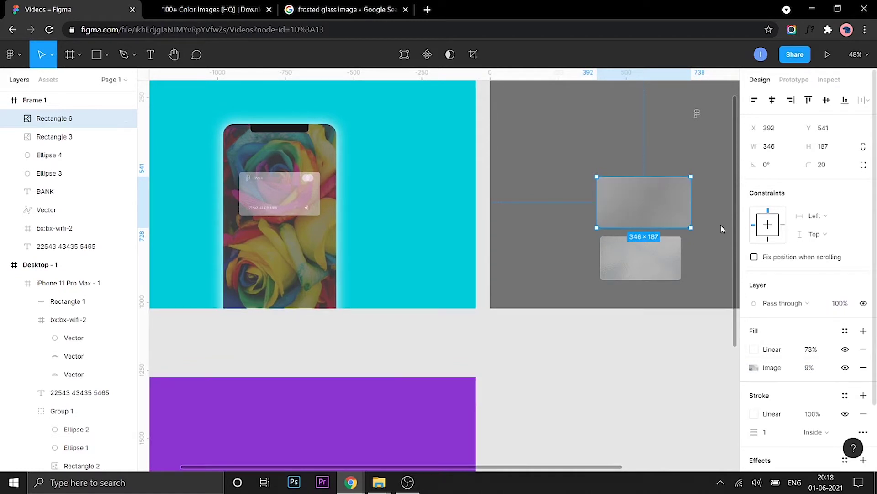
Try to move the new card out of the gray frame into the upper-right area of the purple desktop frame.
drag(644, 211, 410, 419)
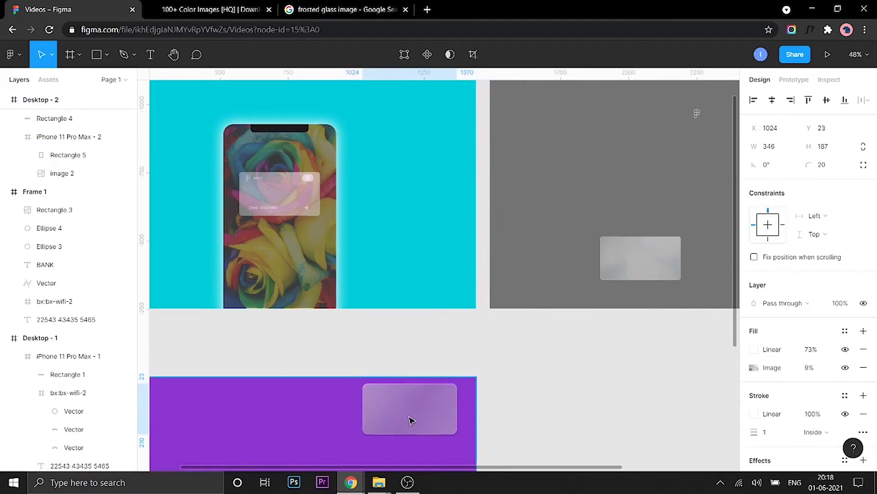
scroll(408, 329, down, 5)
mouse_move(422, 180)
mouse_down()
mouse_move(238, 356)
mouse_move(282, 334)
mouse_move(352, 256)
mouse_move(307, 225)
mouse_move(434, 188)
mouse_up()
scroll(282, 333, down, 3)
scroll(455, 149, up, 2)
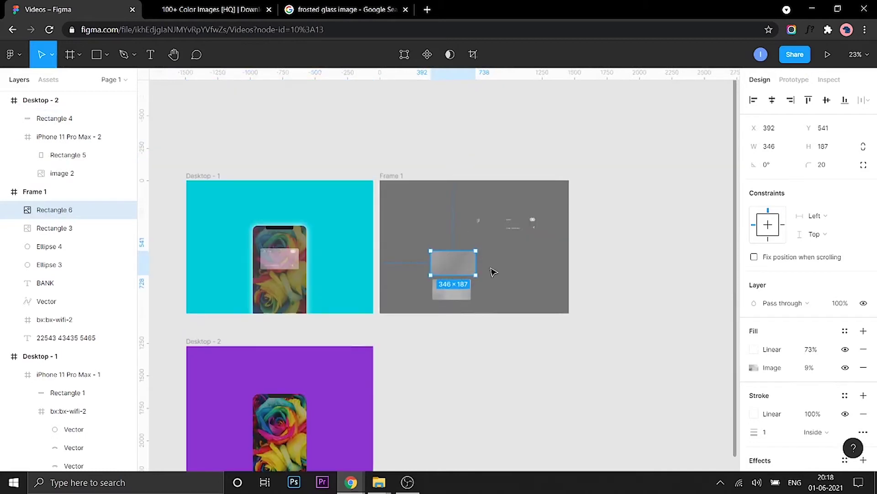
scroll(491, 273, down, 1)
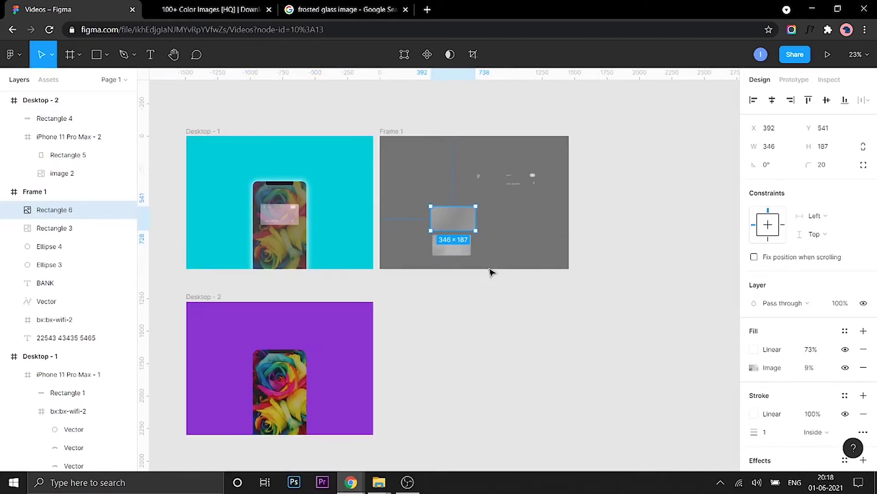
Move the new card from the gray frame onto the phone mockup in the purple frame, over the upper rose.
drag(463, 224, 288, 392)
scroll(289, 392, up, 3)
scroll(457, 347, left, 4)
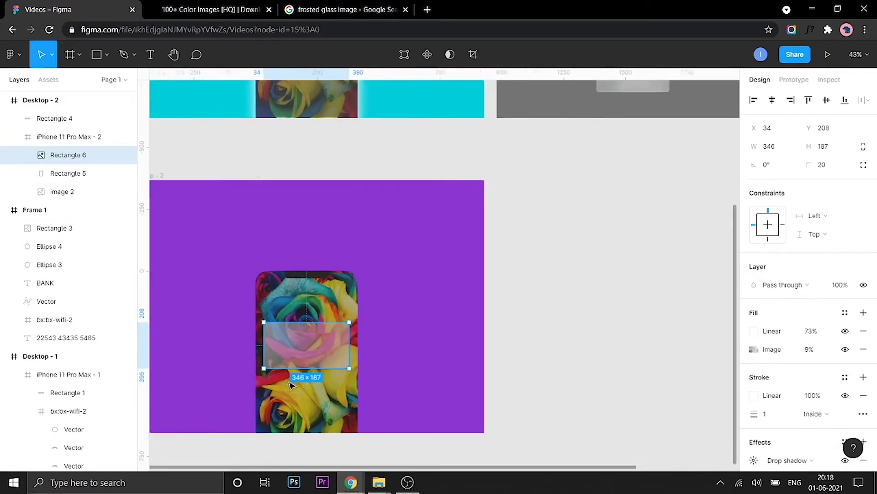
scroll(410, 297, down, 3)
scroll(410, 297, up, 1)
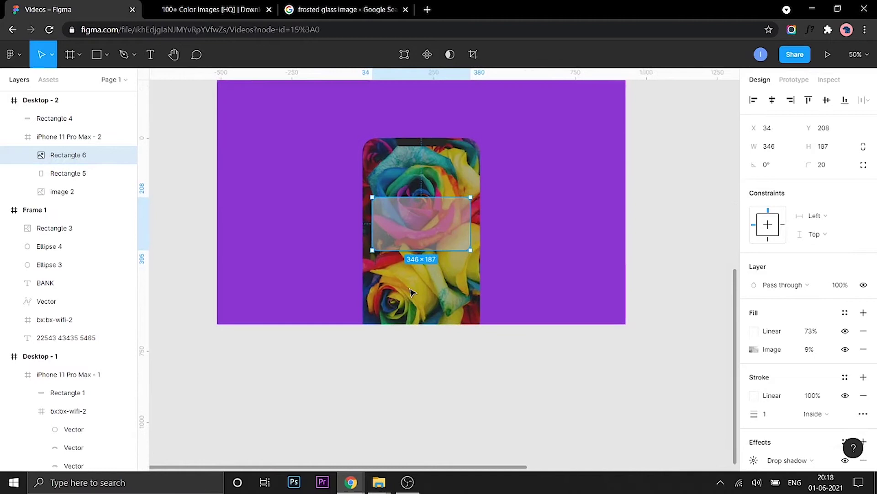
click(560, 284)
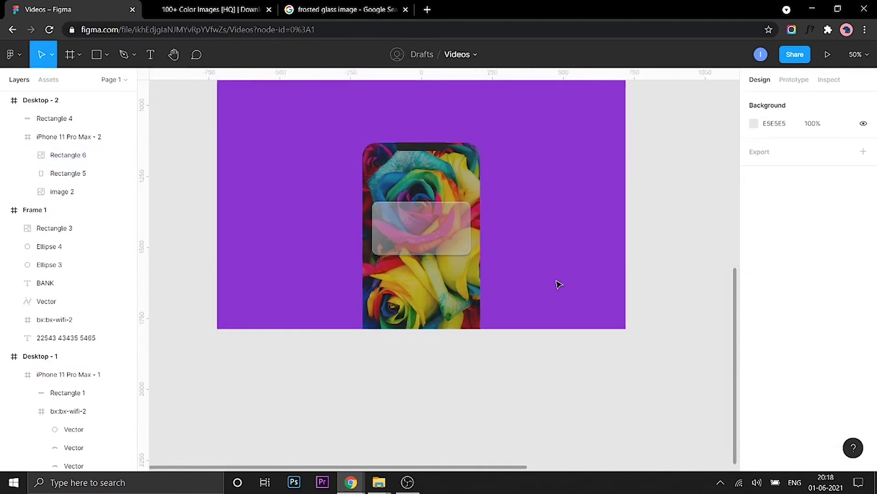
click(461, 246)
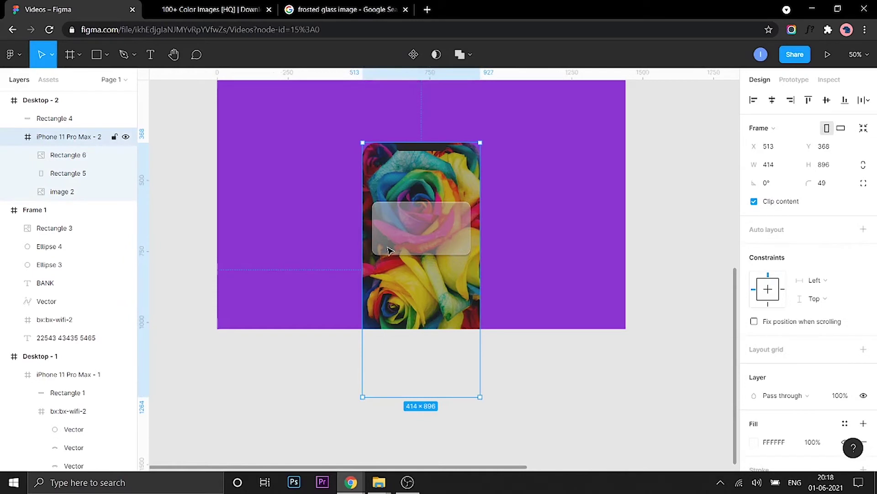
scroll(419, 247, up, 1)
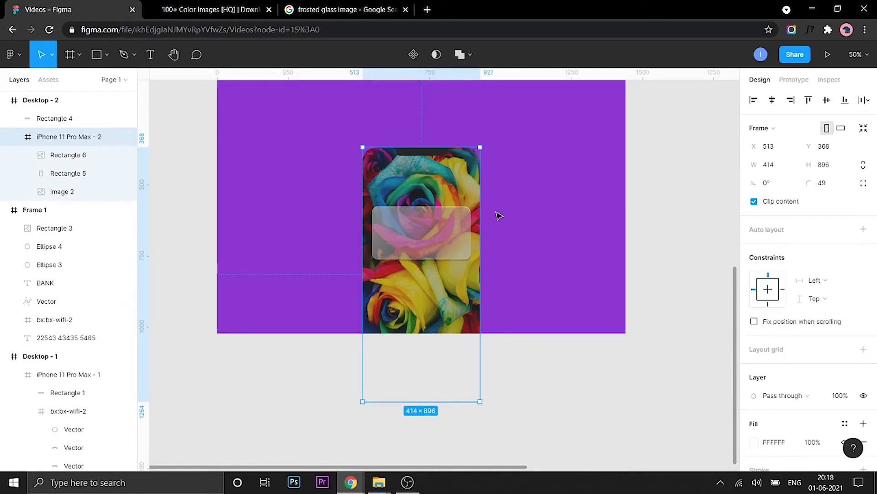
click(420, 245)
click(467, 200)
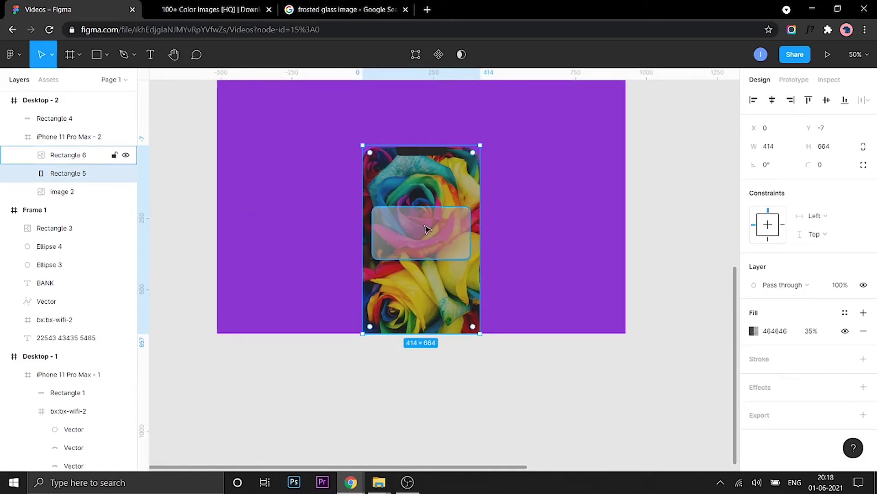
click(69, 155)
click(513, 366)
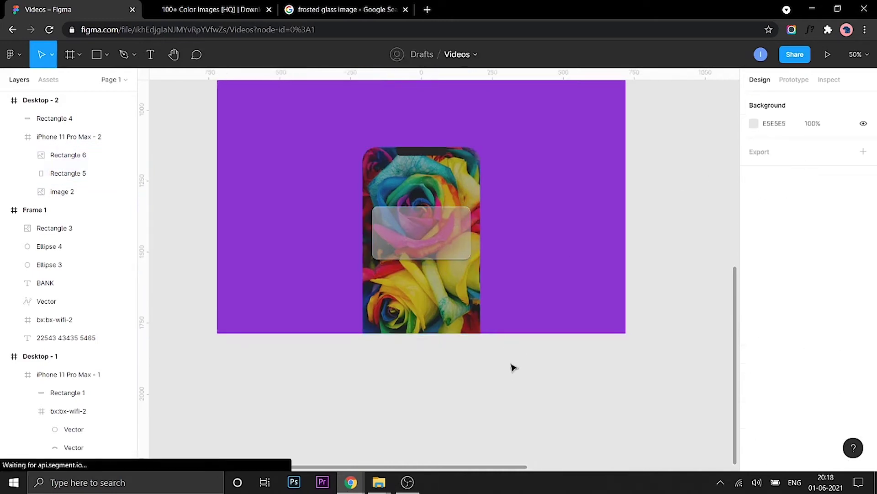
Move the logo vector and the BANK text together from the gray frame onto the glass card in the purple frame.
ctrl+scroll(513, 368, down, 4)
scroll(513, 368, right, 3)
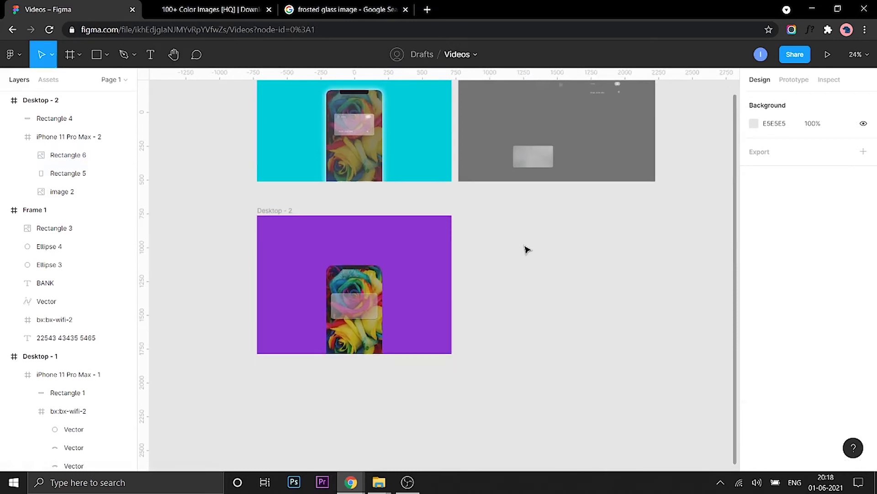
ctrl+scroll(526, 249, down, 1)
click(558, 105)
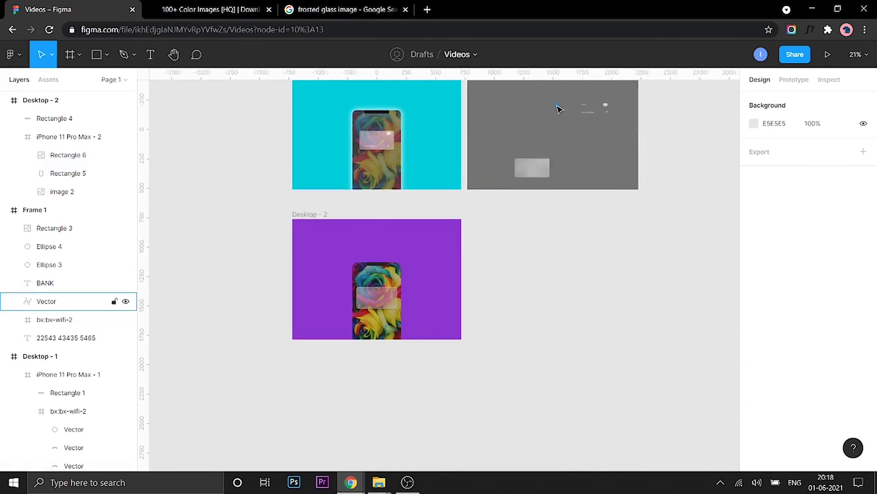
shift+click(588, 107)
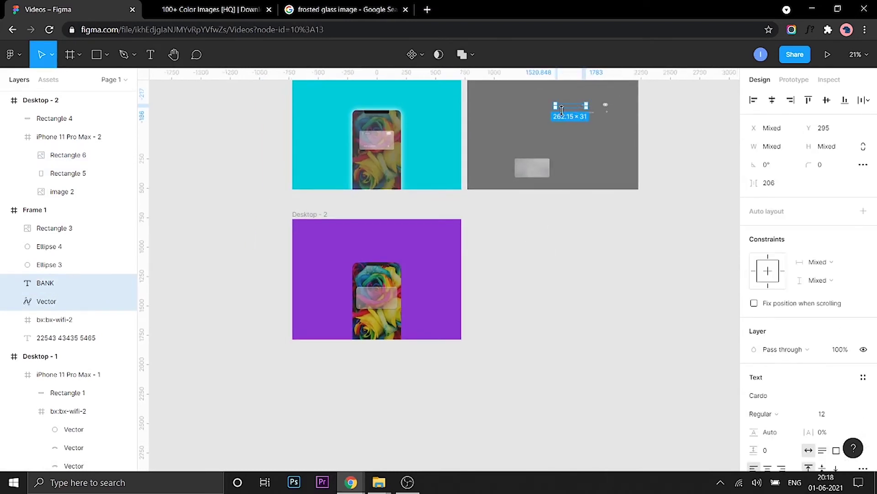
drag(570, 109, 379, 297)
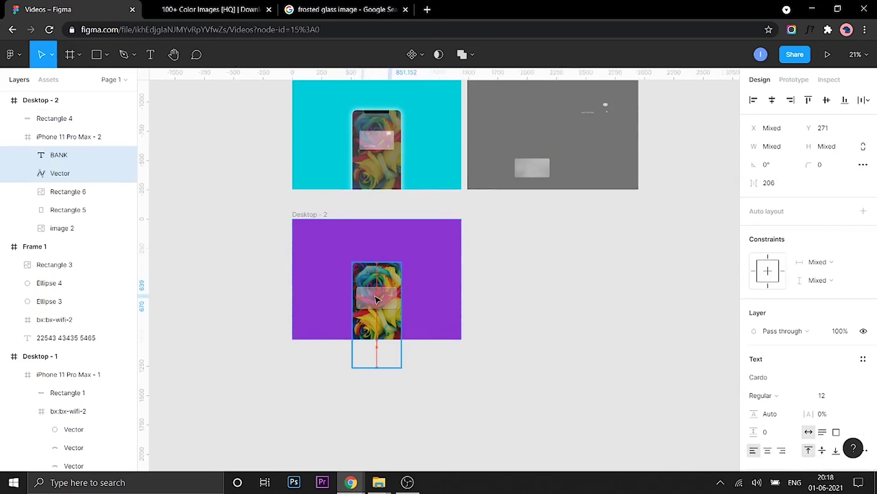
ctrl+scroll(381, 296, up, 5)
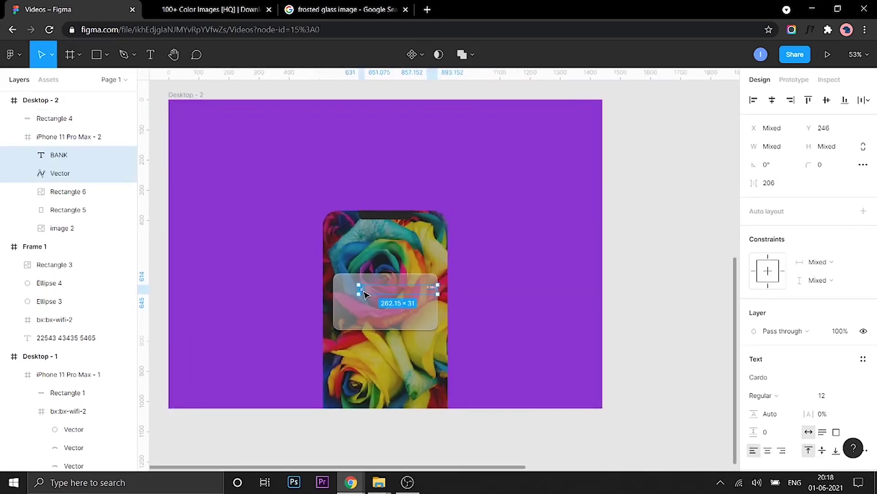
Place the logo in the card's upper-left corner and the BANK text just to its right, at X 101, Y 234.
click(362, 291)
mouse_move(363, 291)
mouse_down()
mouse_move(348, 288)
mouse_move(348, 298)
mouse_move(349, 288)
mouse_up()
click(431, 289)
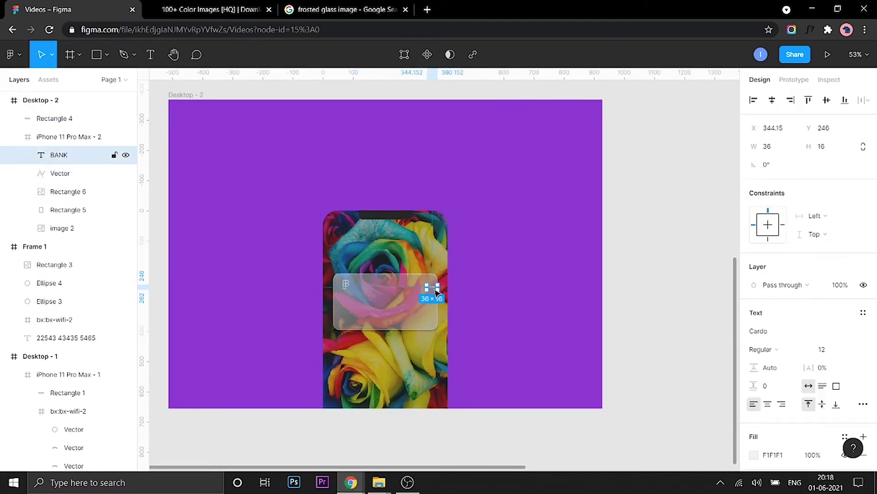
drag(431, 289, 362, 284)
Set the font size of the BANK text to 16.
scroll(364, 284, up, 4)
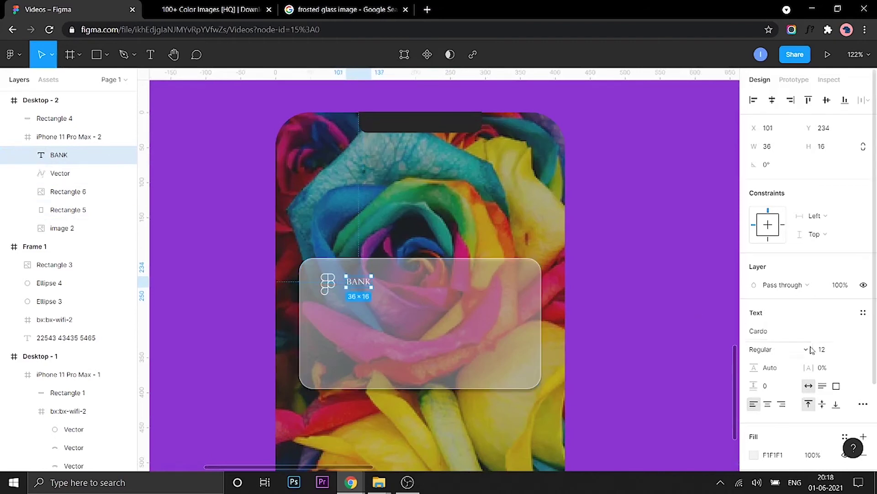
click(825, 350)
key(Up)
key(Up)
key(Up)
key(Up)
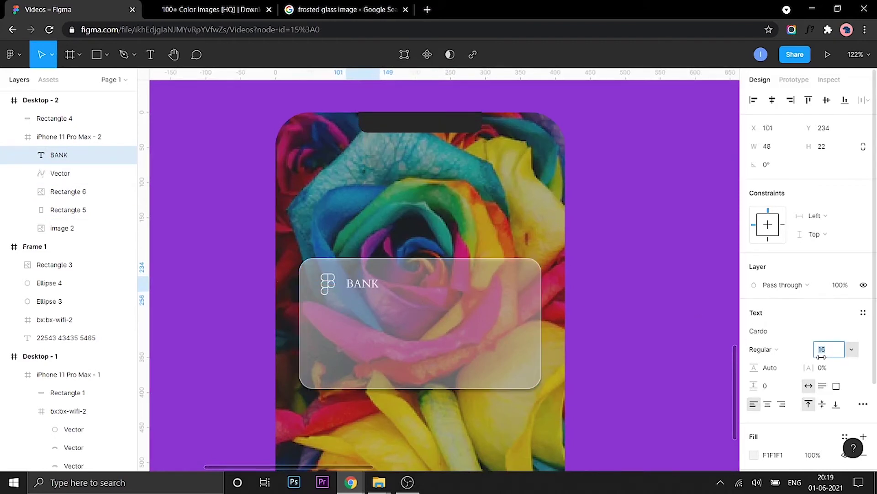
click(631, 317)
Move the two overlapping circles, the contactless icon and the card number text together from the gray frame onto the new glass card.
scroll(629, 319, down, 5)
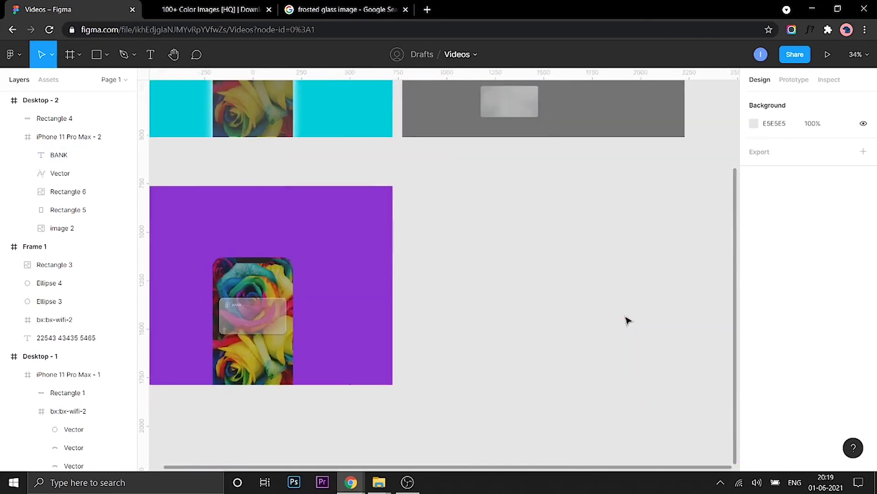
scroll(629, 320, down, 2)
scroll(631, 167, up, 3)
click(628, 202)
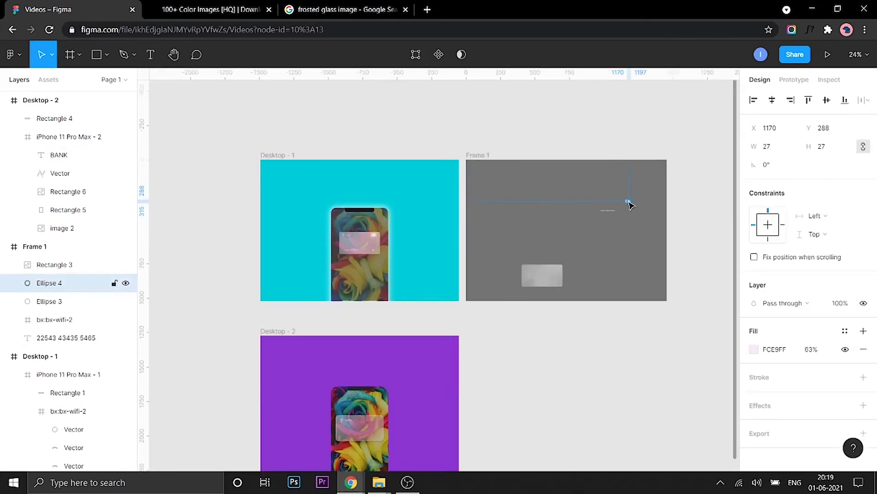
scroll(630, 204, up, 4)
scroll(631, 204, up, 2)
shift+click(649, 200)
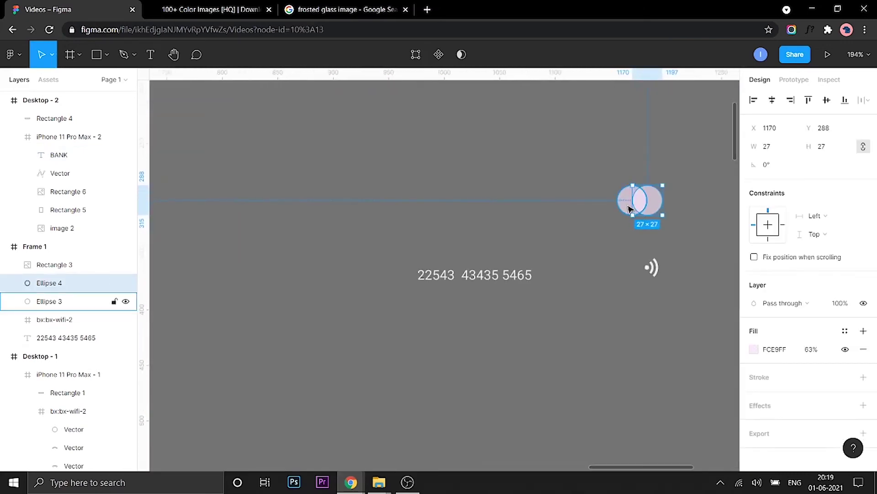
shift+click(651, 267)
shift+click(510, 274)
scroll(512, 274, down, 3)
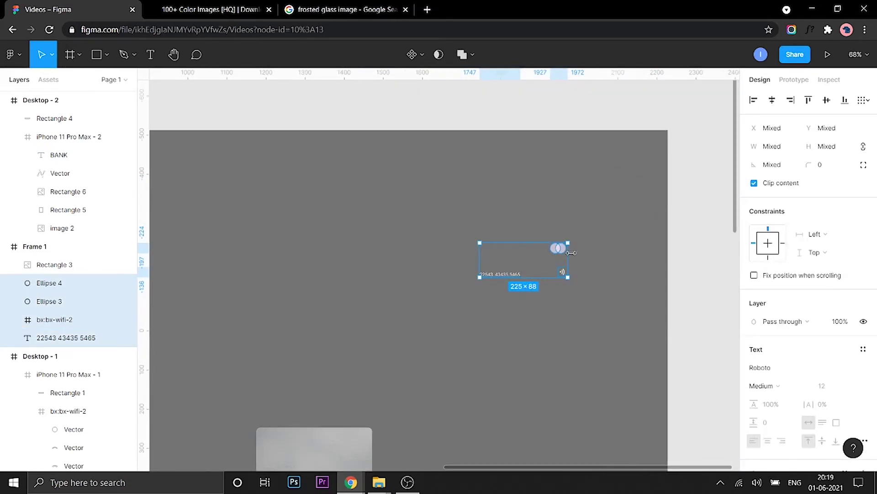
scroll(457, 320, down, 5)
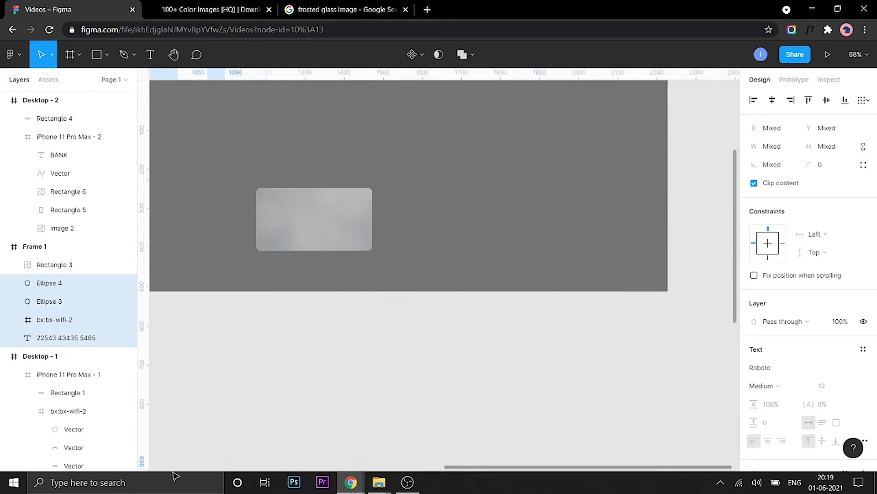
scroll(183, 457, left, 6)
drag(2, 473, 521, 193)
Position the two overlapping circles in the card's upper-right corner at Y 234, level with the BANK text.
scroll(495, 256, up, 5)
click(494, 234)
shift+click(479, 243)
scroll(520, 193, down, 3)
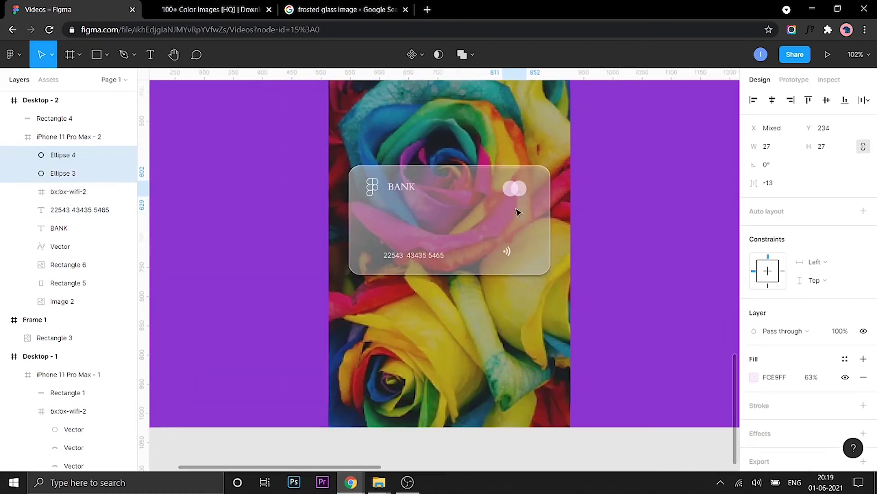
Align the card number text and the contactless icon on their vertical centres.
click(414, 255)
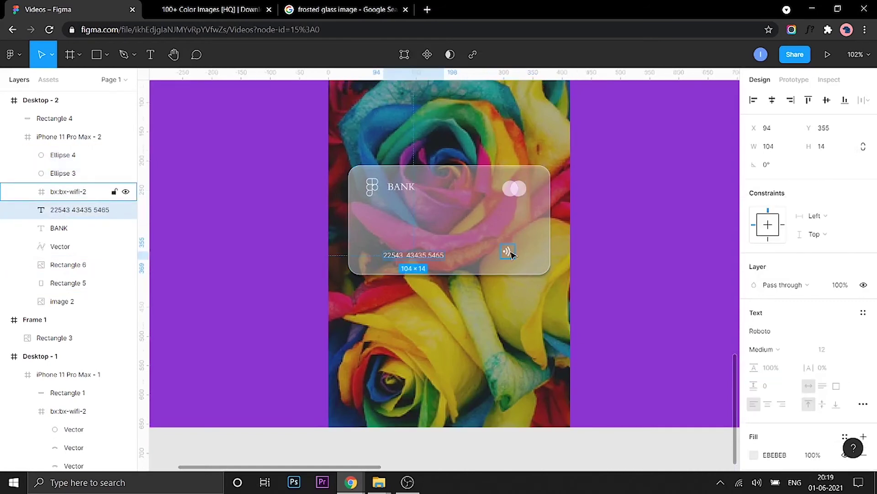
shift+click(511, 254)
click(827, 100)
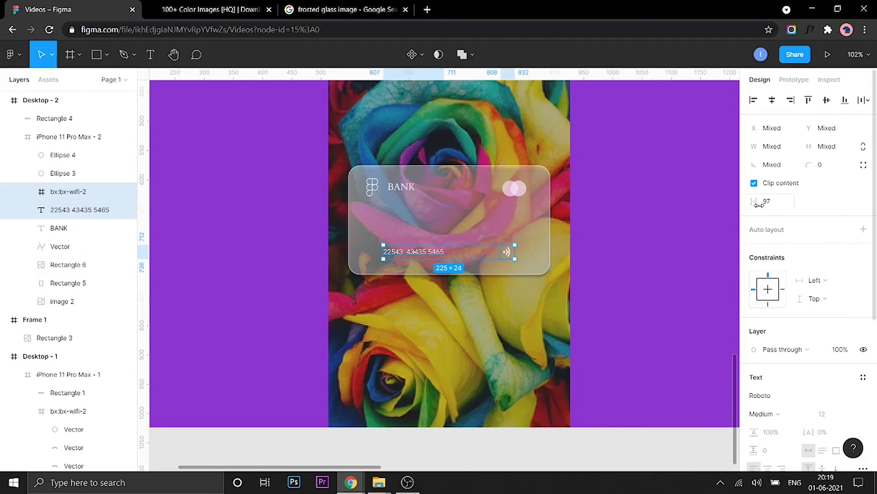
Increase the horizontal spacing between the card number and the contactless icon, moving the icon closer beneath the two circles.
click(778, 207)
key(Up)
key(Up)
key(Up)
key(Up)
key(Up)
key(Up)
key(Up)
key(Up)
key(Up)
key(Up)
key(Up)
key(Up)
key(Up)
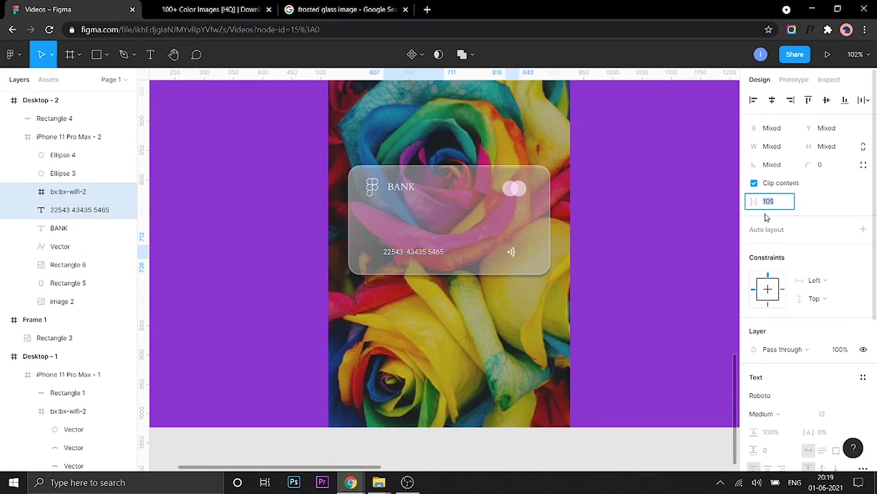
Duplicate the whole Desktop - 2 frame with its phone mockup.
click(68, 283)
scroll(560, 320, down, 5)
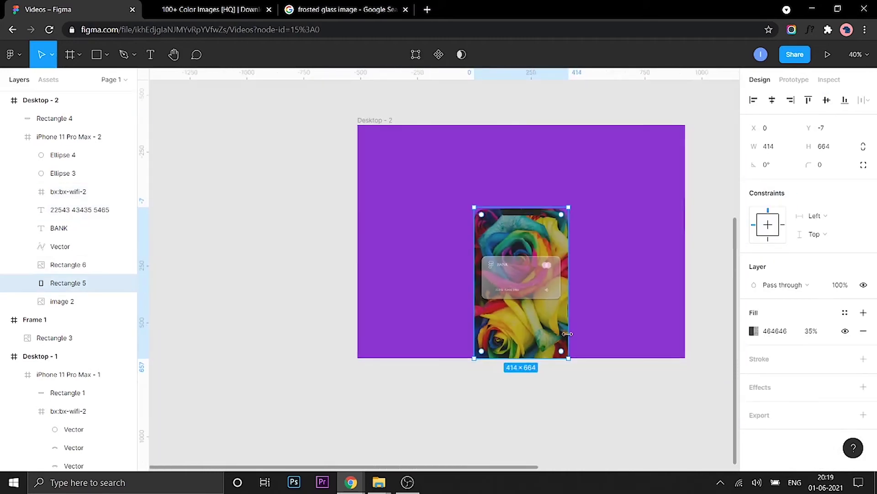
click(553, 362)
scroll(554, 363, right, 2)
click(409, 278)
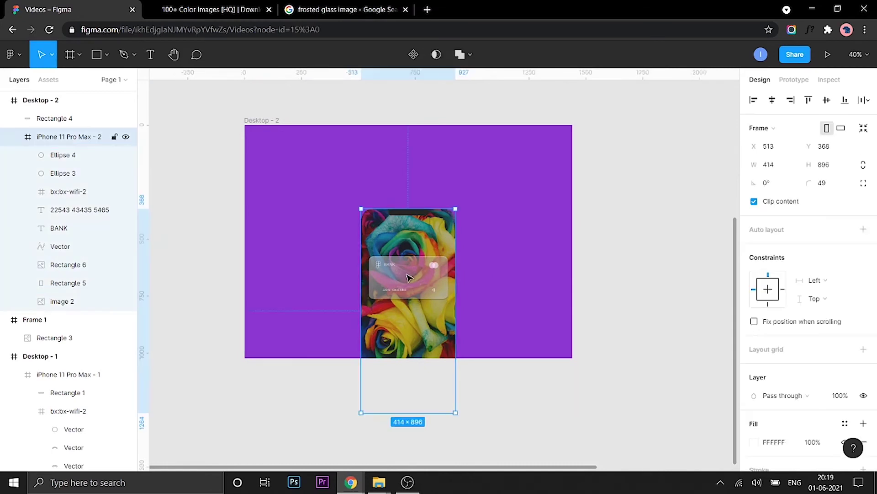
click(273, 120)
key(ctrl+d)
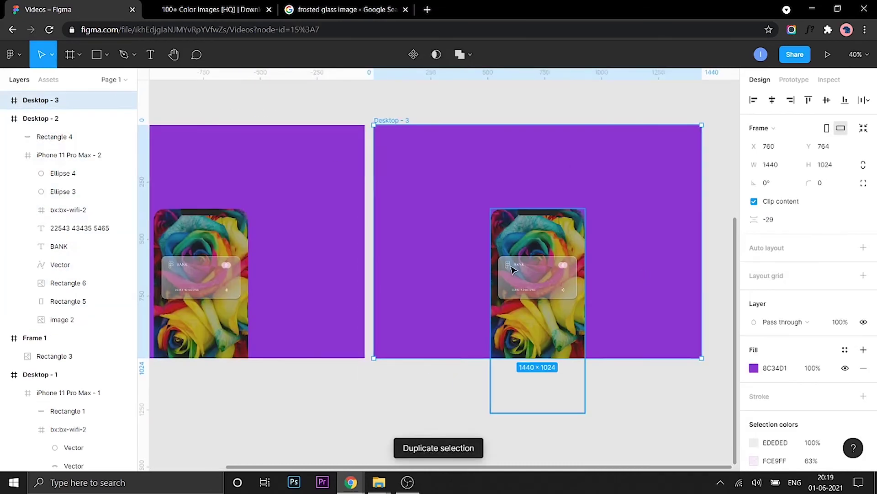
Delete the logo, BANK text, two circles, contactless icon and card number from the duplicated frame, leaving the glass card blank.
ctrl+click(525, 265)
scroll(524, 266, up, 4)
shift+click(607, 266)
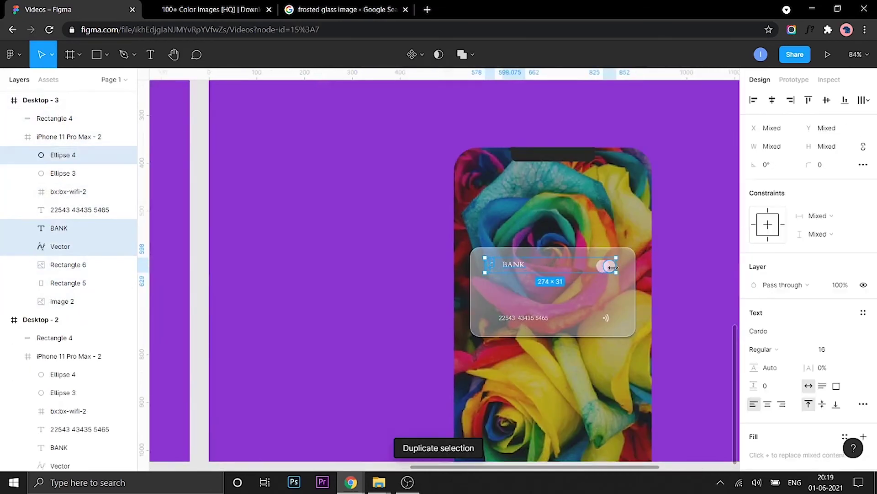
scroll(604, 267, up, 5)
shift+click(594, 267)
shift+click(601, 391)
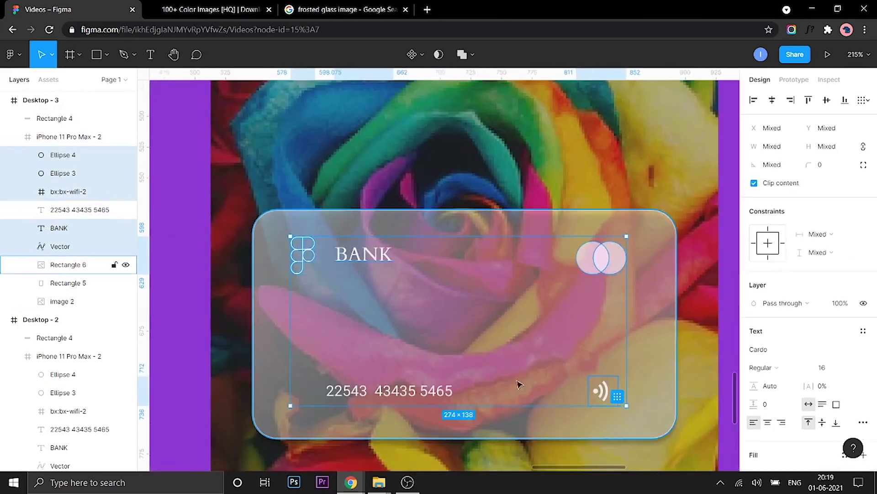
shift+click(438, 390)
key(Delete)
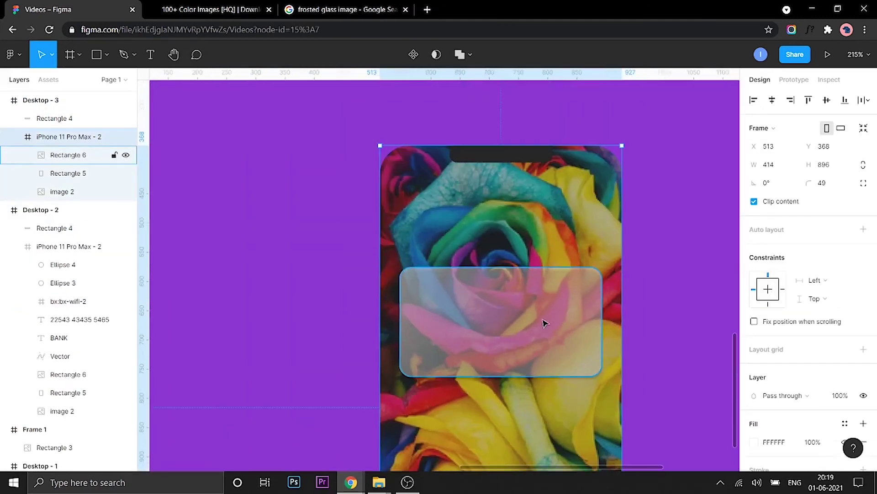
Try to rotate the whole phone frame in Desktop - 3 to 90°.
scroll(525, 333, down, 4)
click(544, 320)
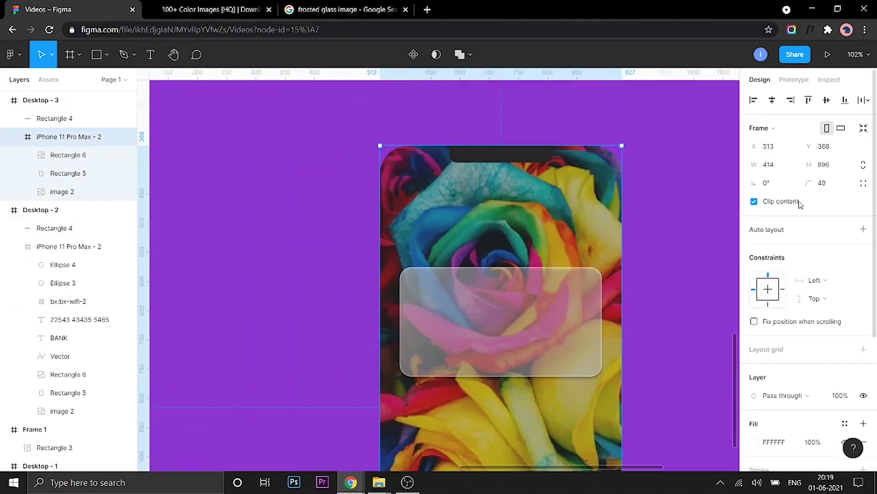
click(785, 186)
text(90)
key(Return)
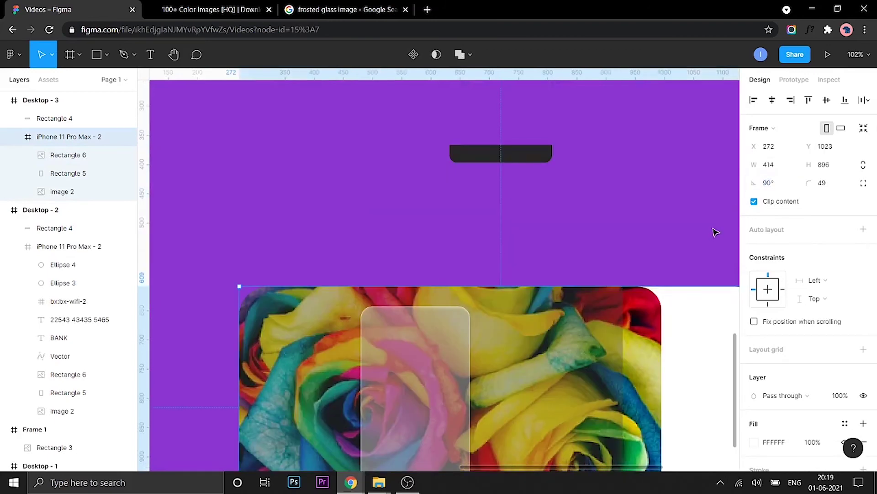
key(ctrl+z)
Rotate the blank glass card to 90° and shorten it from its upper edge to a length of 295.
click(533, 303)
click(787, 169)
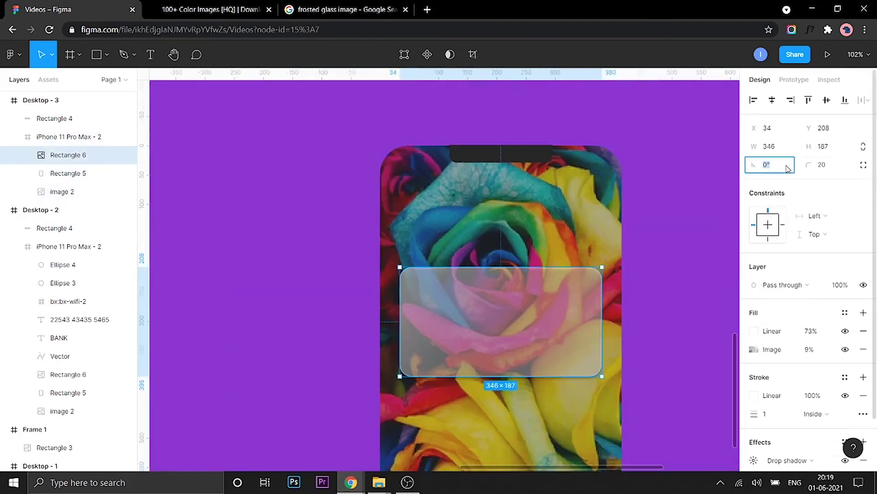
text(90)
key(Return)
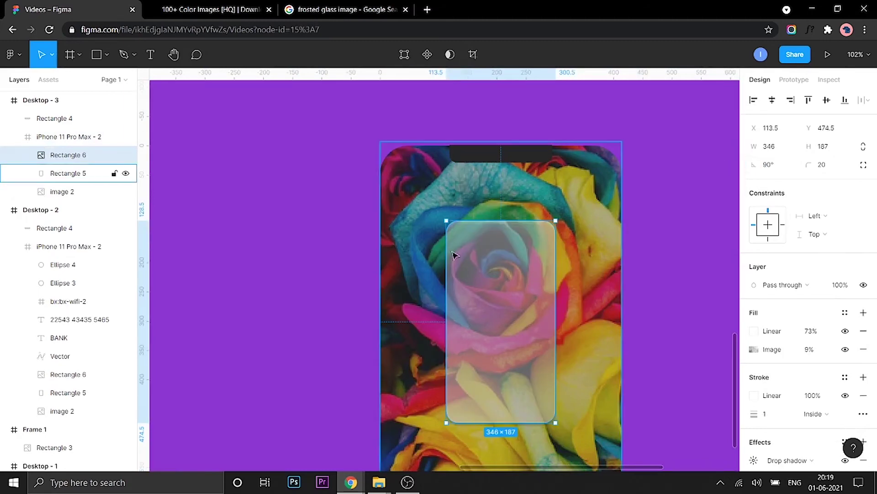
drag(501, 221, 501, 250)
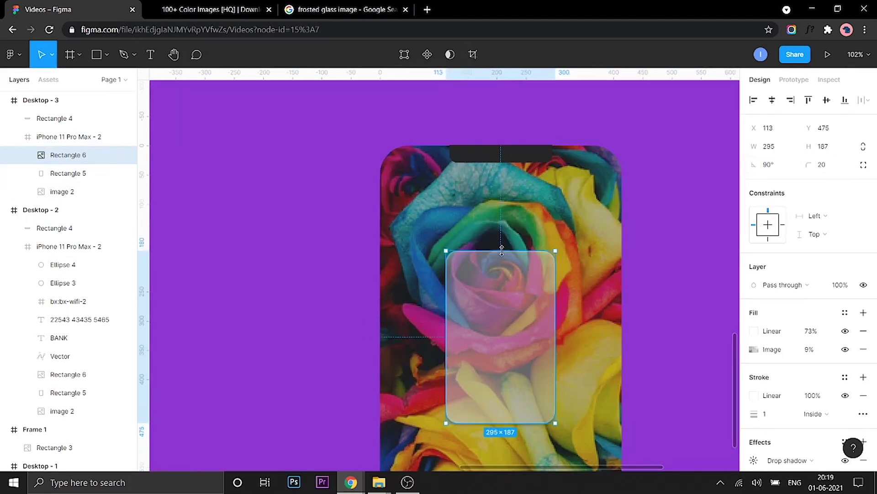
click(652, 348)
Draw a circle about 64 × 64 centred in the upper part of the upright glass card.
scroll(630, 373, up, 3)
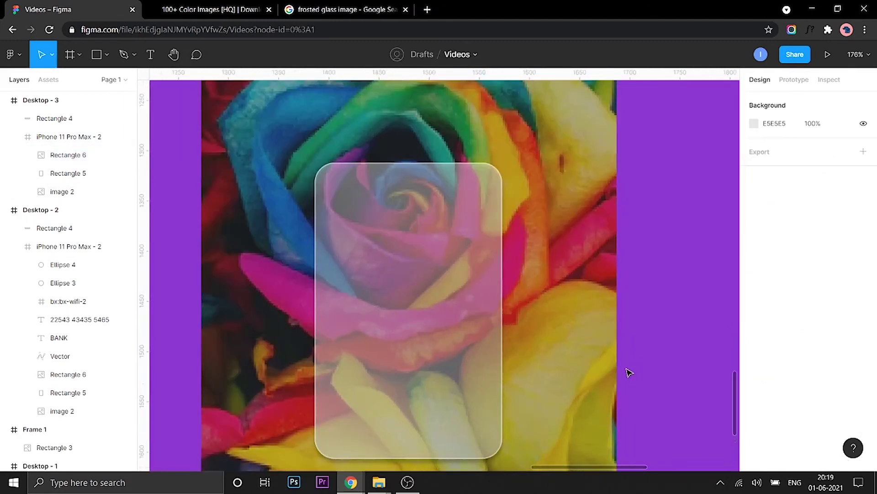
key(o)
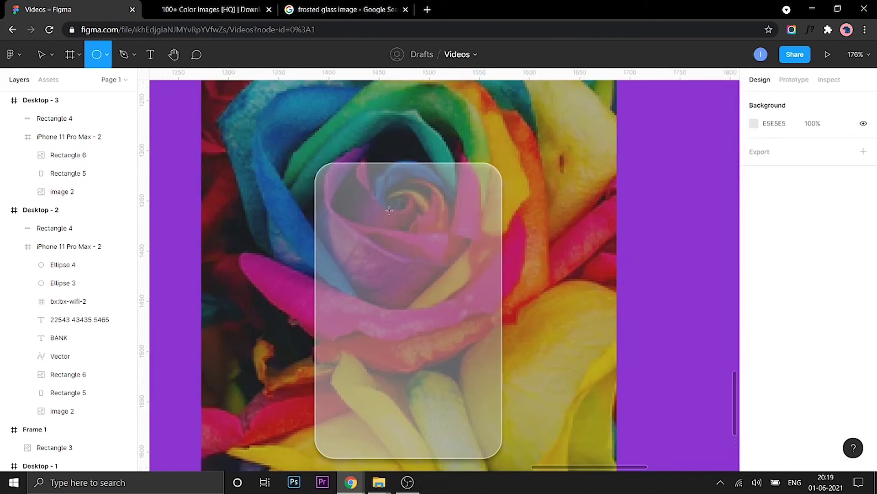
mouse_move(387, 208)
mouse_down()
mouse_move(450, 272)
mouse_move(412, 235)
mouse_up()
click(416, 324)
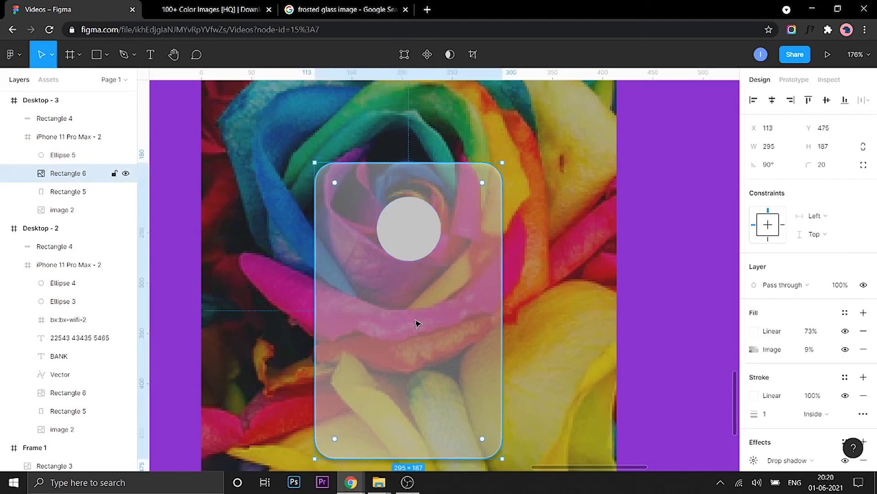
Add a text layer with the person's name below the circle and centre it horizontally on the phone.
scroll(416, 324, down, 5)
scroll(457, 324, left, 3)
key(t)
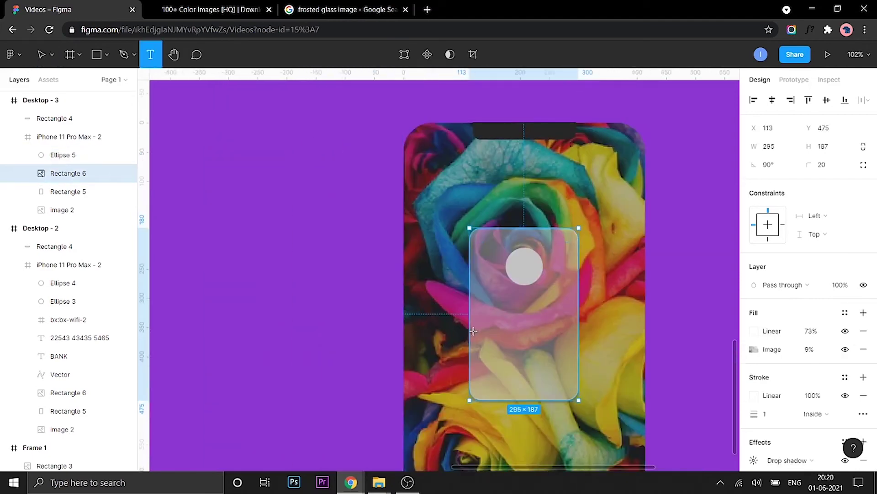
click(489, 307)
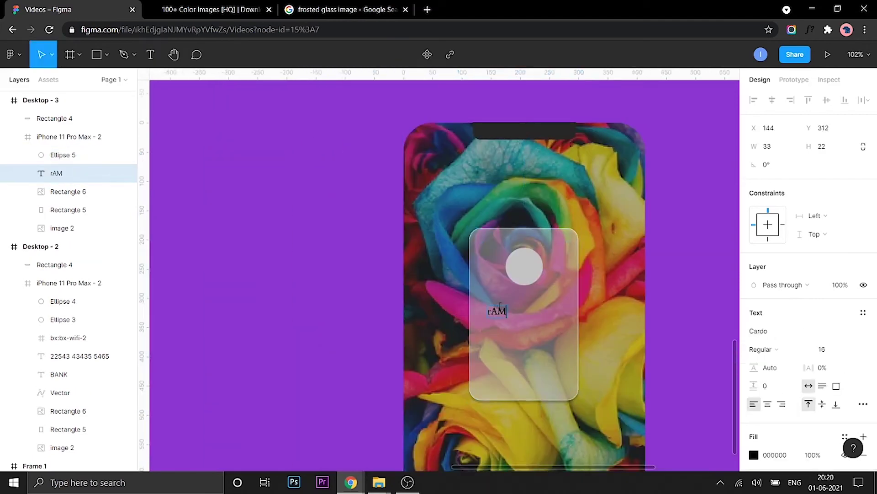
key(BackSpace)
key(BackSpace)
key(BackSpace)
key(BackSpace)
key(Escape)
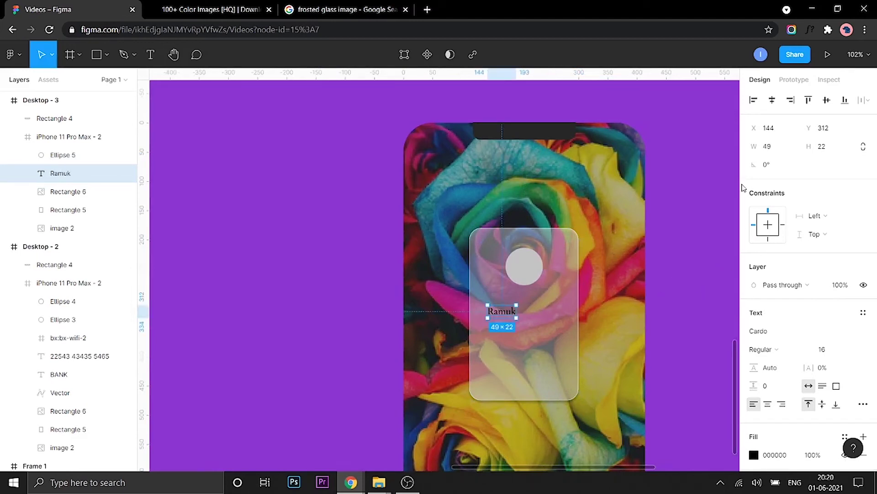
click(773, 100)
click(661, 314)
Duplicate the name text just below it at Y 346, change the copy to "Ux Designer" and centre it horizontally.
click(531, 315)
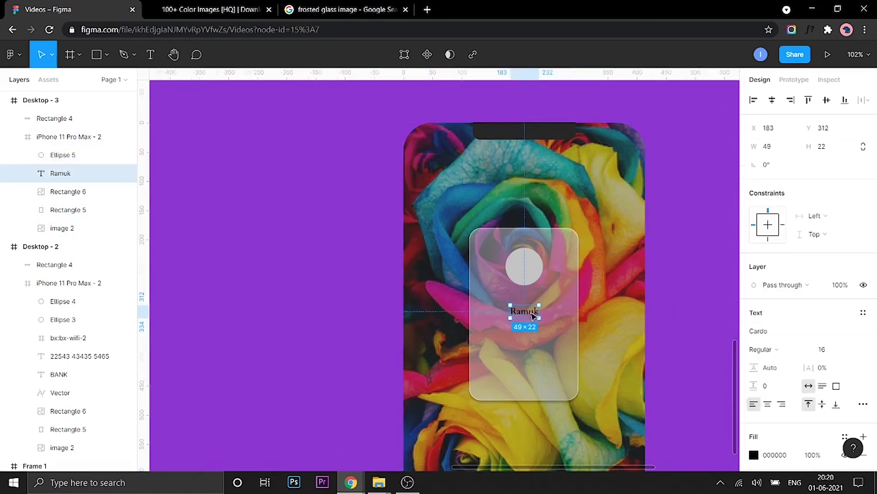
key(ctrl+d)
drag(532, 315, 532, 337)
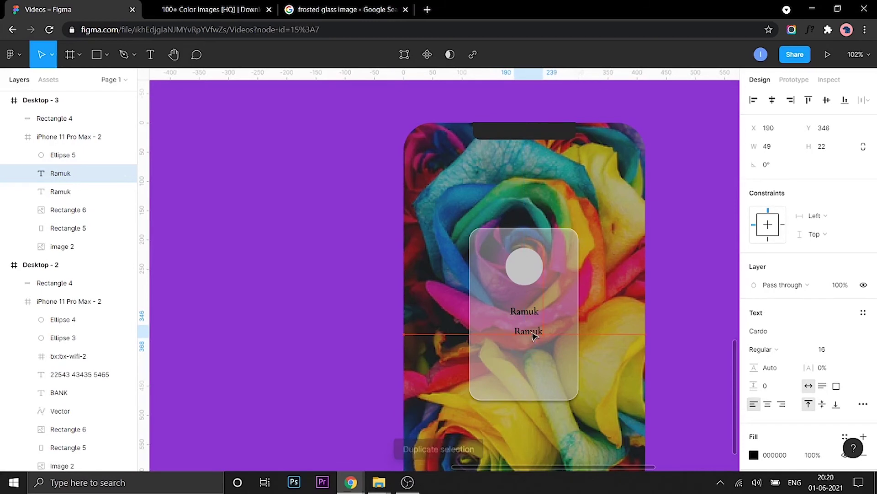
double_click(531, 331)
text(Ux Designer)
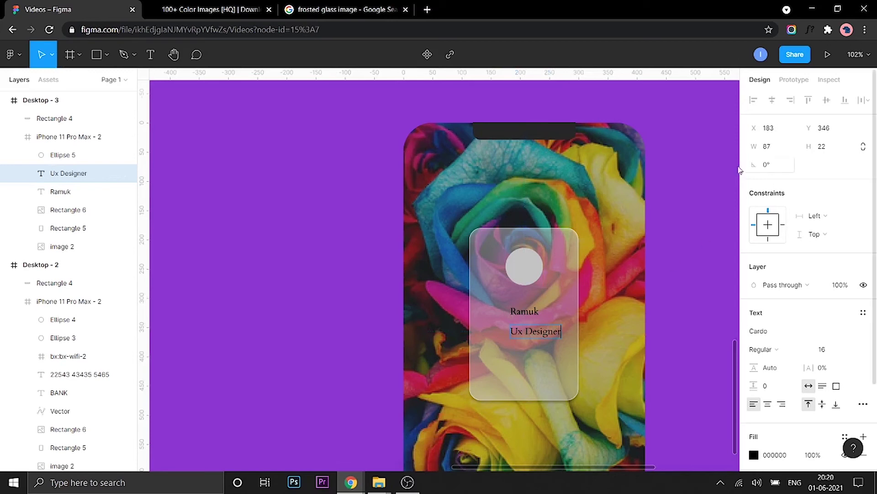
key(Escape)
click(772, 100)
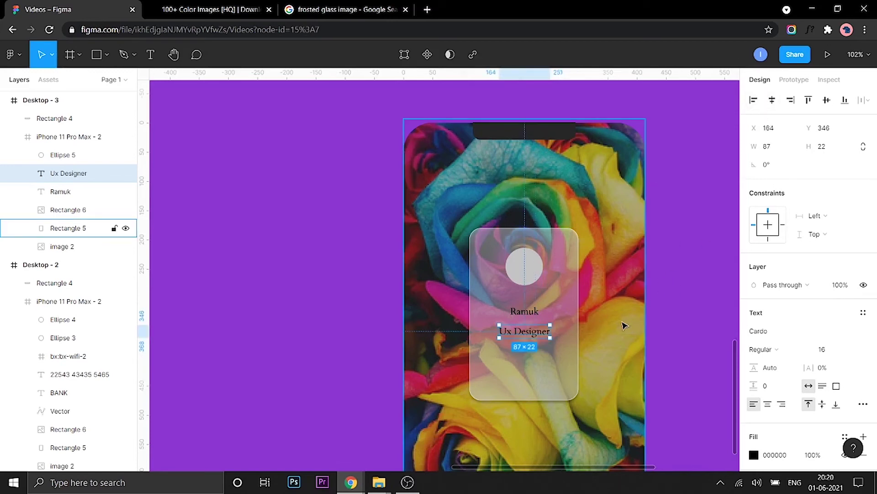
click(679, 352)
Set the fill colour of both the name and the Ux Designer text to white, FFFFFF.
click(537, 335)
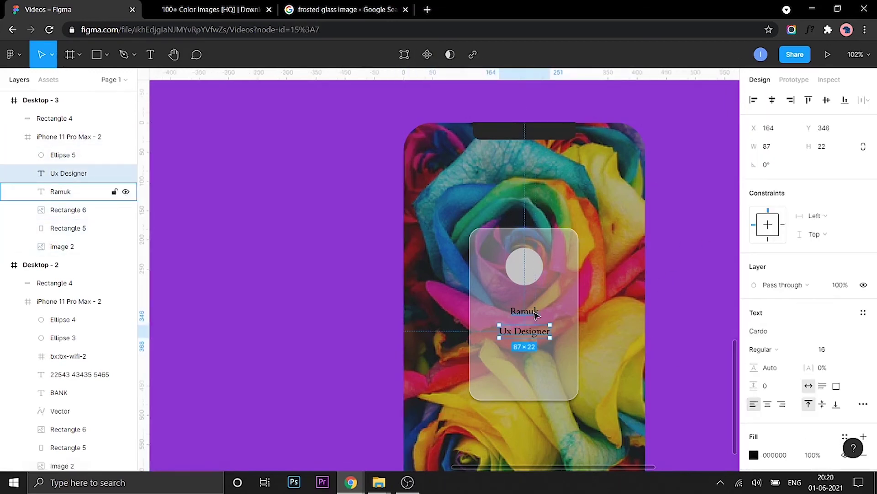
shift+click(530, 313)
scroll(750, 333, down, 2)
scroll(749, 332, down, 2)
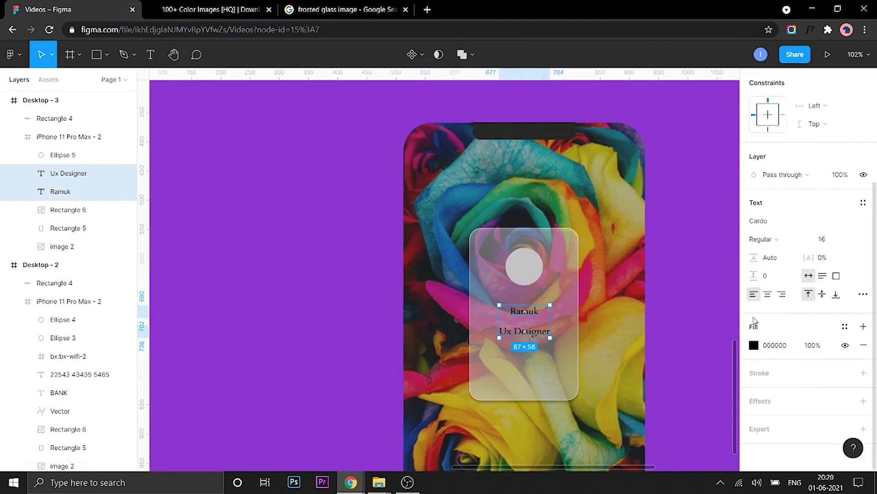
click(754, 345)
drag(673, 269, 581, 190)
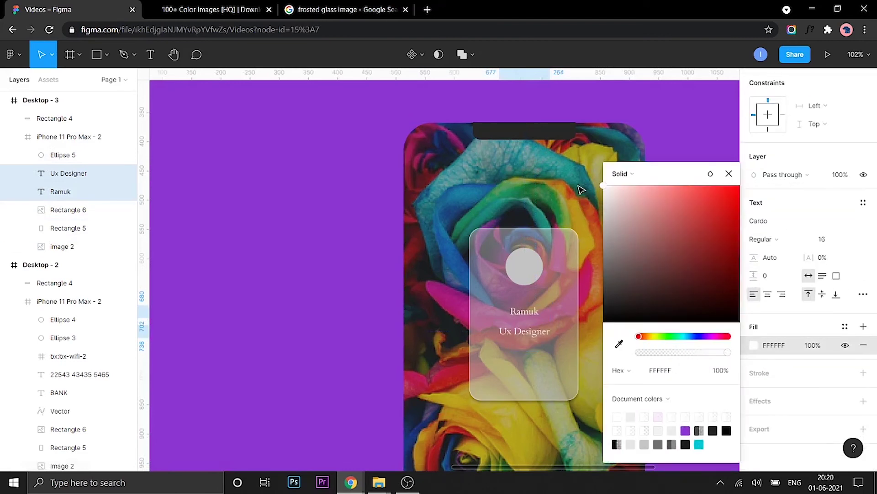
click(644, 178)
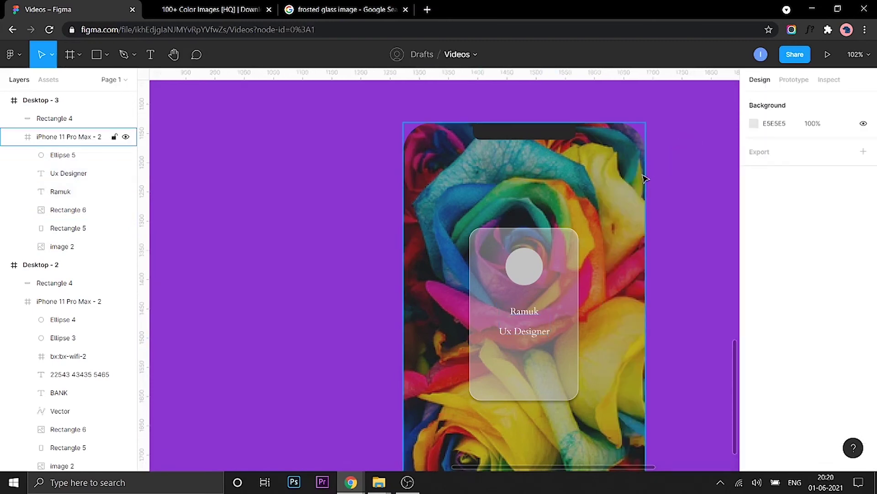
With the card's circle selected, search Google for "profile image" in a new browser tab.
click(535, 275)
click(428, 10)
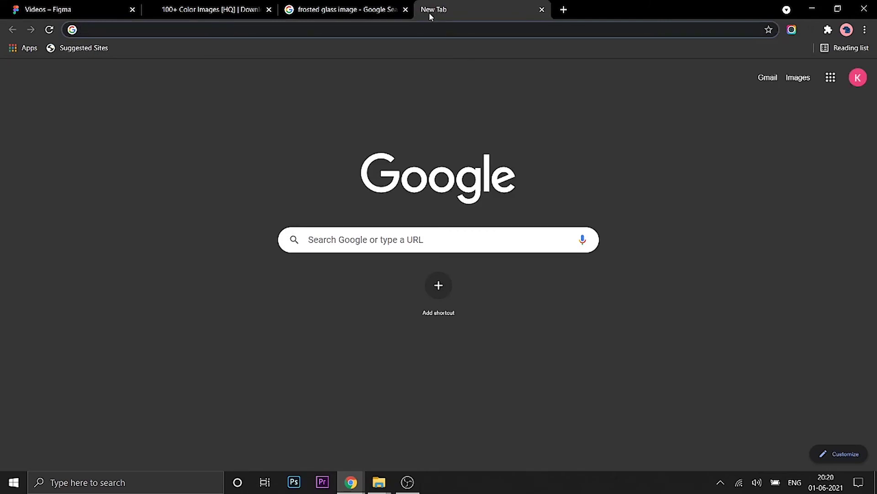
text(porofile image)
key(Return)
scroll(372, 227, down, 2)
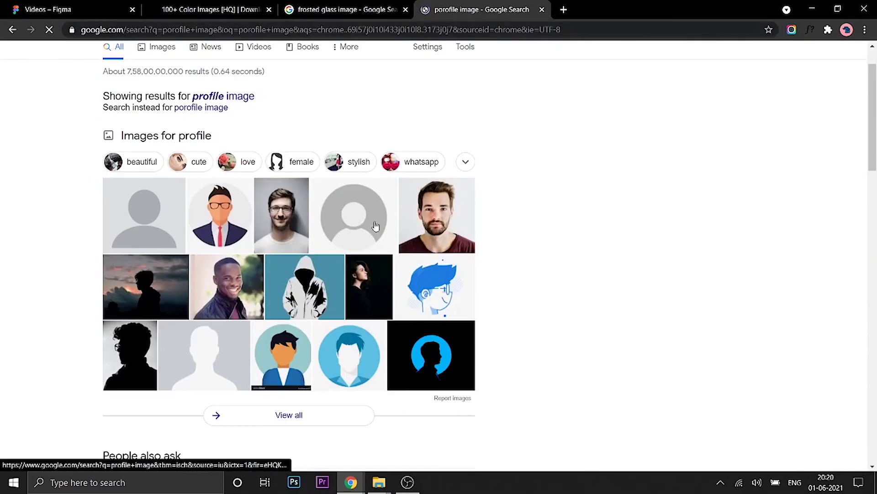
Copy the portrait of the bearded man from the Google results and paste it into the card's circle in Figma.
right_click(453, 202)
key(Escape)
scroll(157, 116, up, 2)
click(156, 112)
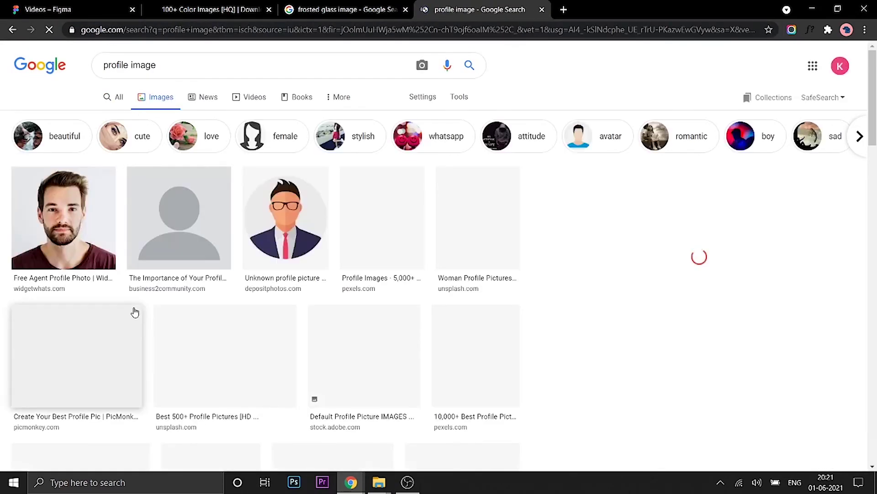
key(ctrl+shift+Tab)
key(ctrl+shift+Tab)
key(ctrl+shift+Tab)
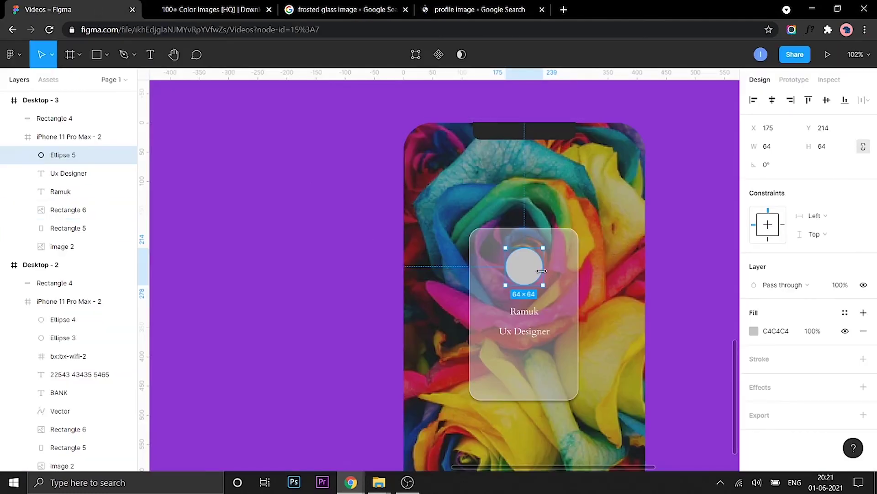
key(ctrl+v)
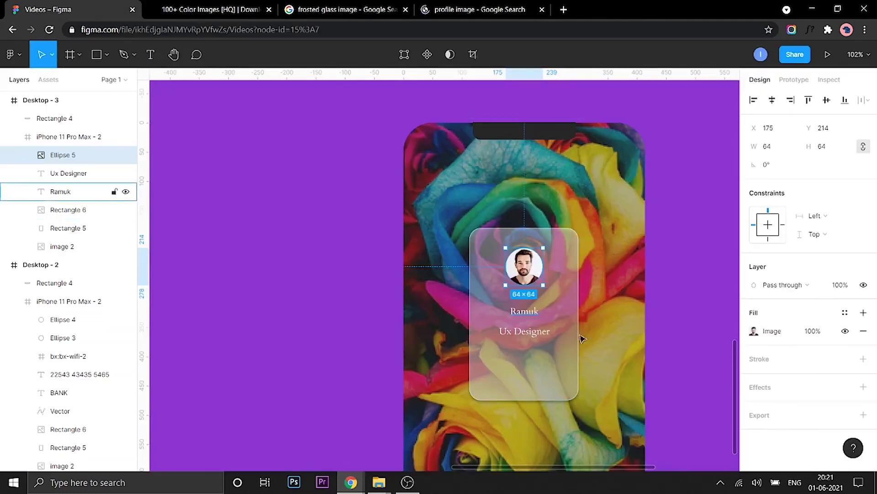
Shorten the upright glass card from its lower edge to a length of 232, ending just below the Ux Designer text.
click(534, 374)
drag(528, 400, 529, 364)
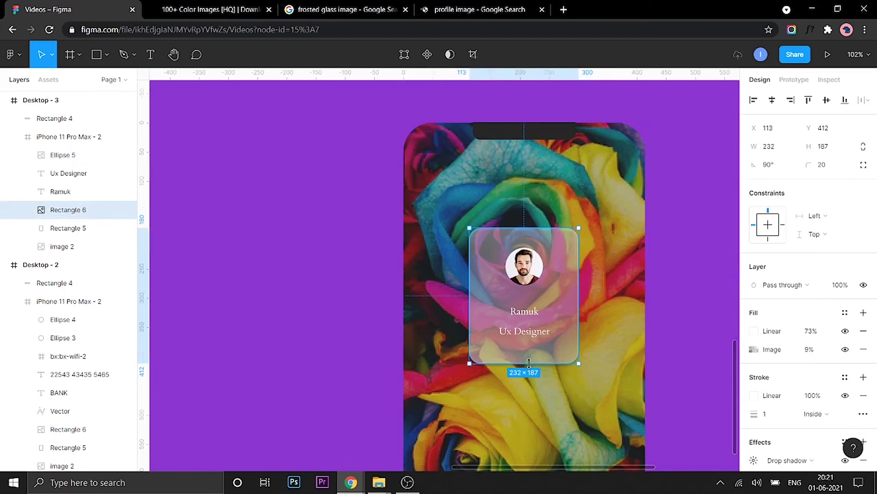
click(711, 324)
scroll(699, 326, down, 5)
scroll(609, 352, up, 3)
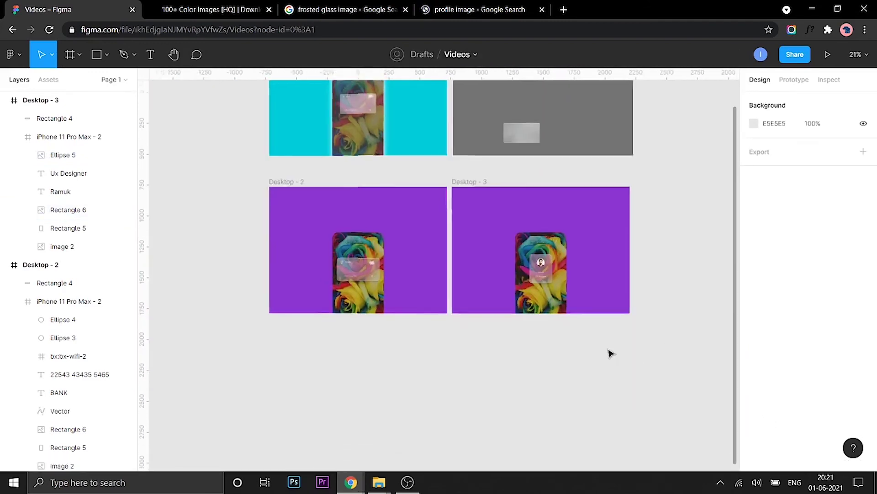
Examine the finished profile card up close and among the other frames, and check the frosted glass image in the Google results.
scroll(513, 220, up, 3)
scroll(514, 251, up, 2)
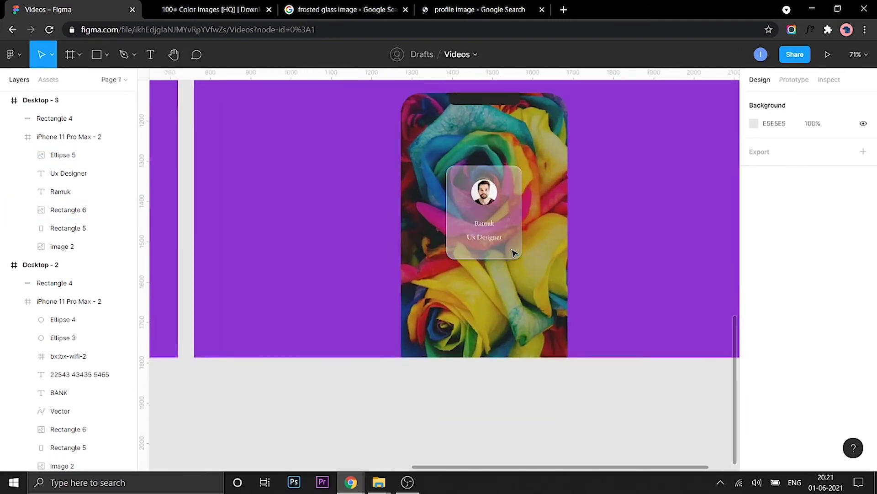
scroll(515, 284, down, 6)
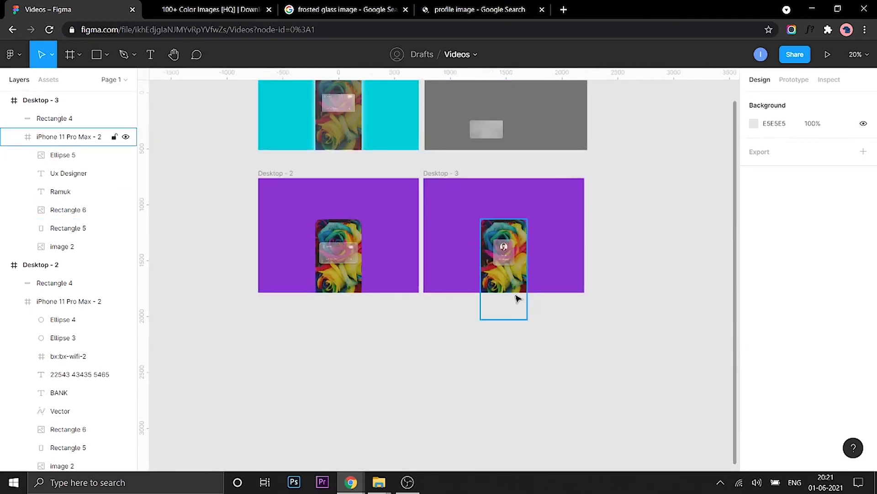
scroll(518, 298, up, 10)
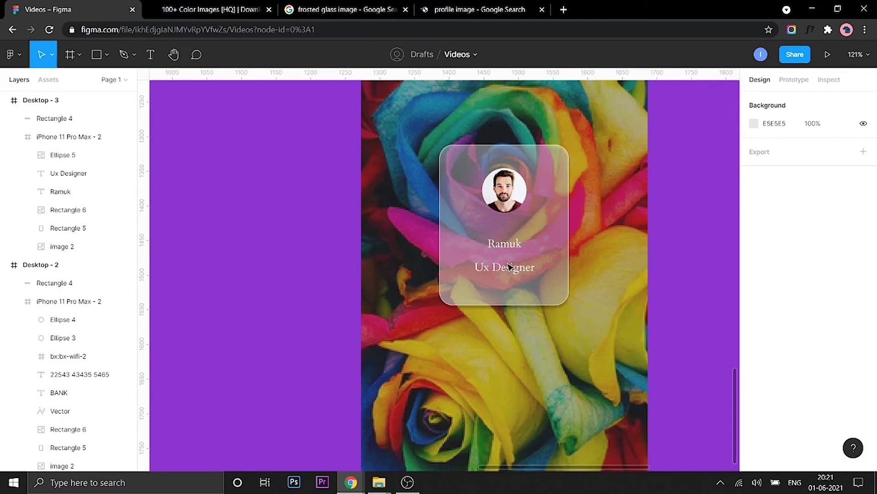
ctrl+scroll(508, 266, down, 10)
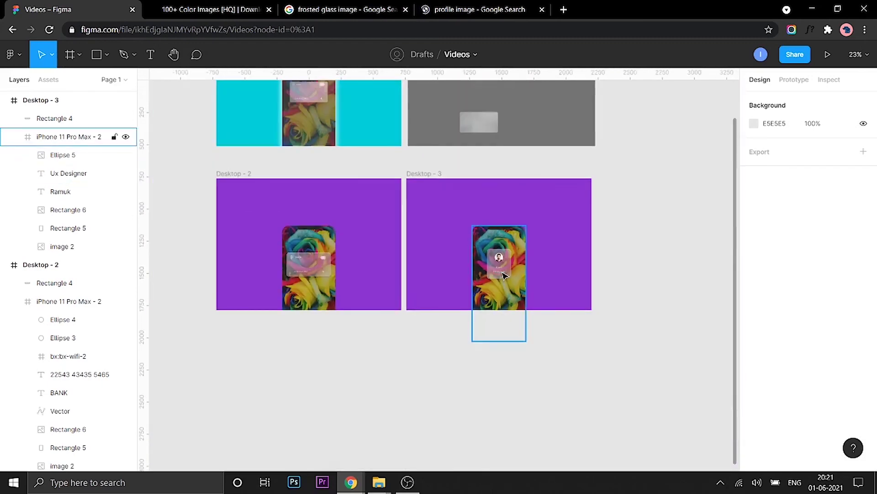
scroll(504, 275, up, 3)
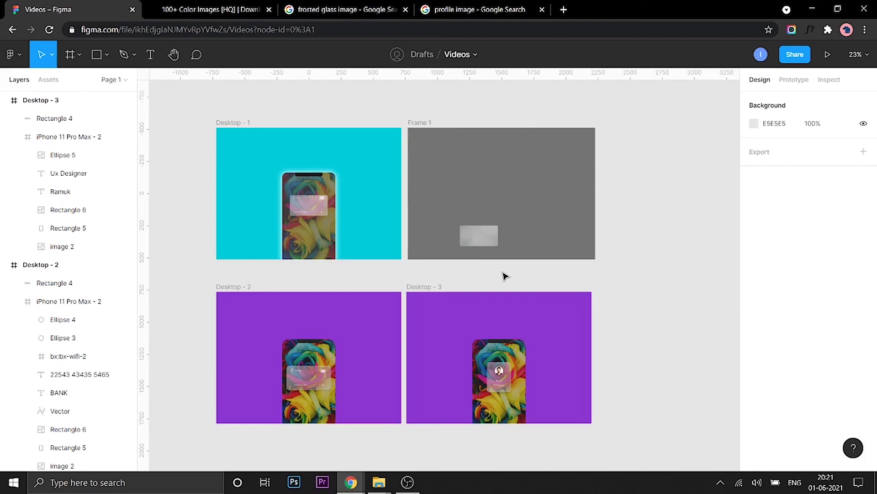
click(343, 9)
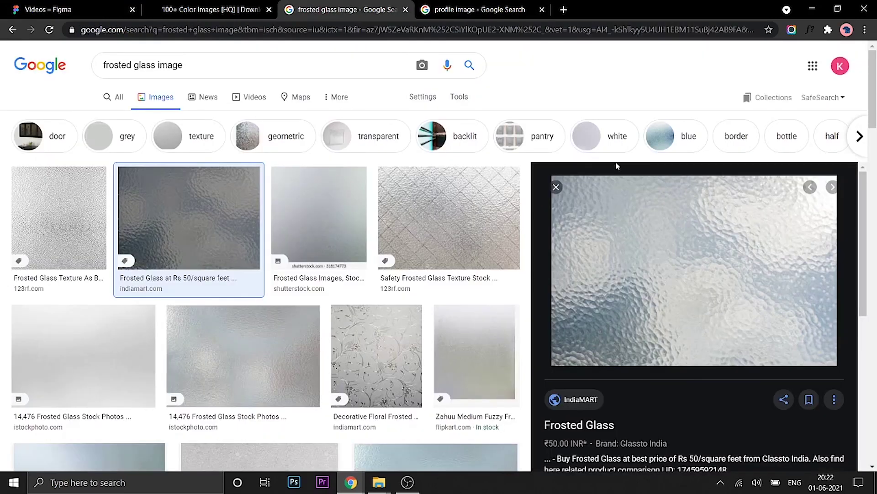
click(59, 9)
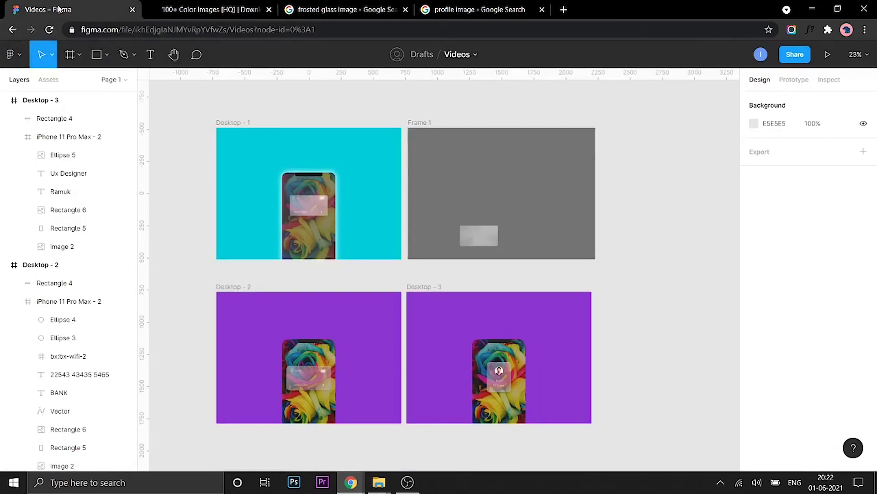
Open the Noise plugin to view its settings, and close it without applying anything.
right_click(618, 188)
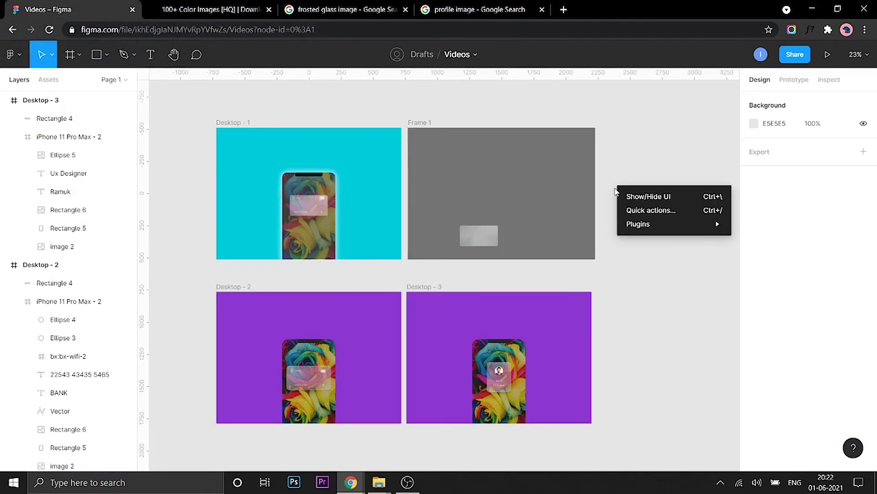
mouse_move(638, 224)
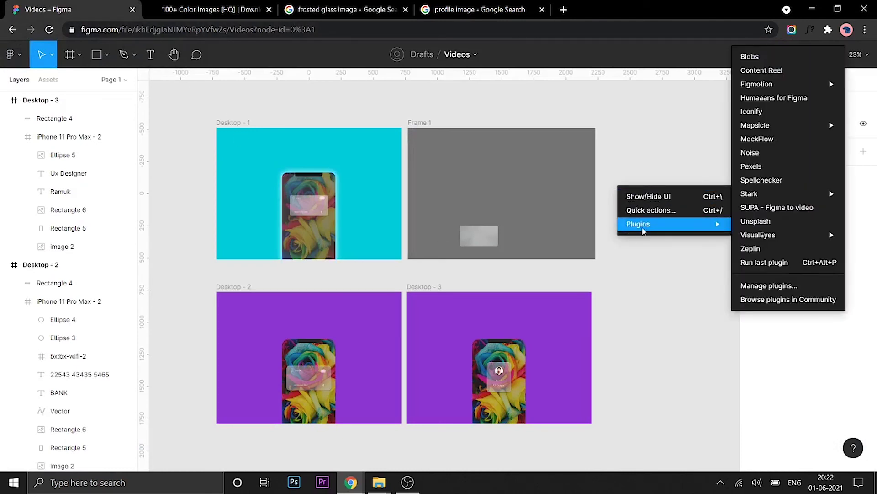
click(759, 153)
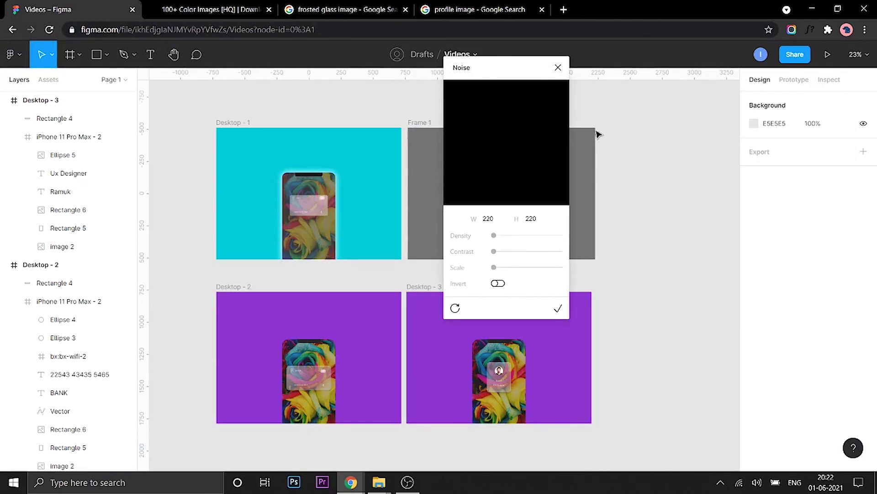
click(558, 67)
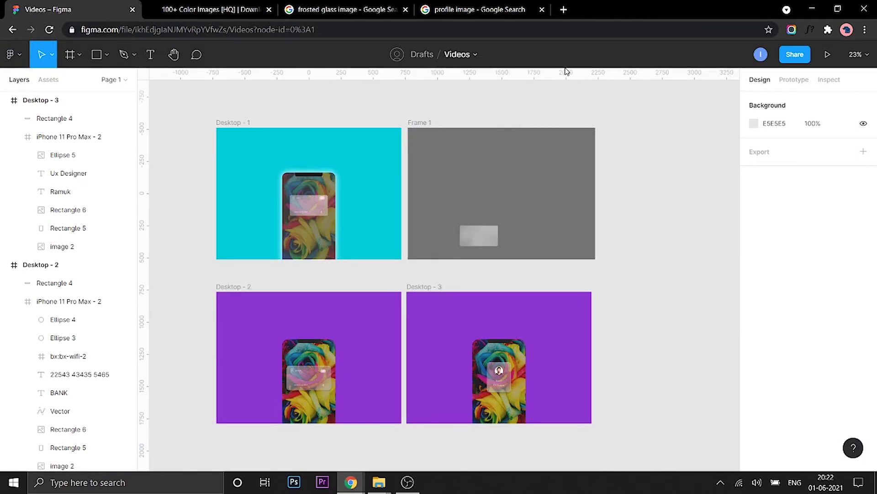
Compare the frosted glass cards on the phone mockups in the Desktop - 1, Desktop - 2 and Desktop - 3 frames.
ctrl+scroll(313, 246, up, 5)
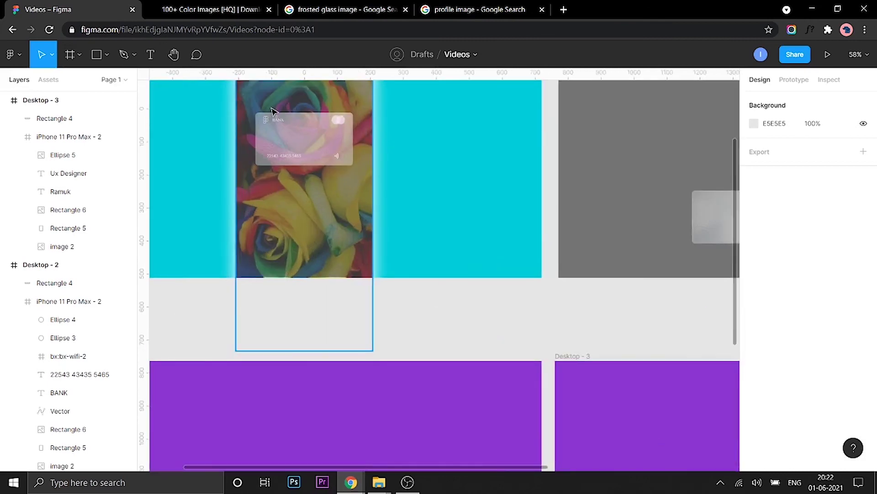
ctrl+scroll(282, 146, down, 5)
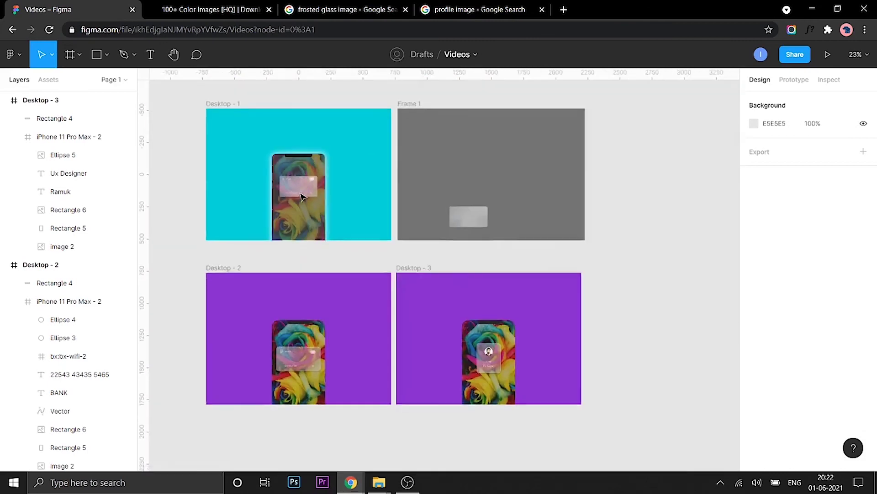
scroll(302, 197, down, 2)
ctrl+scroll(304, 206, down, 3)
ctrl+scroll(306, 215, up, 5)
scroll(309, 228, up, 4)
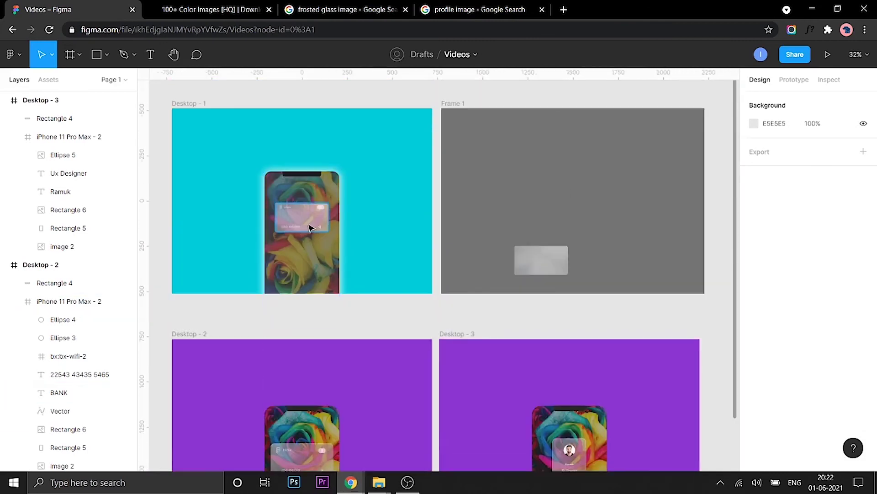
ctrl+scroll(309, 227, up, 6)
scroll(308, 229, up, 5)
scroll(307, 229, down, 5)
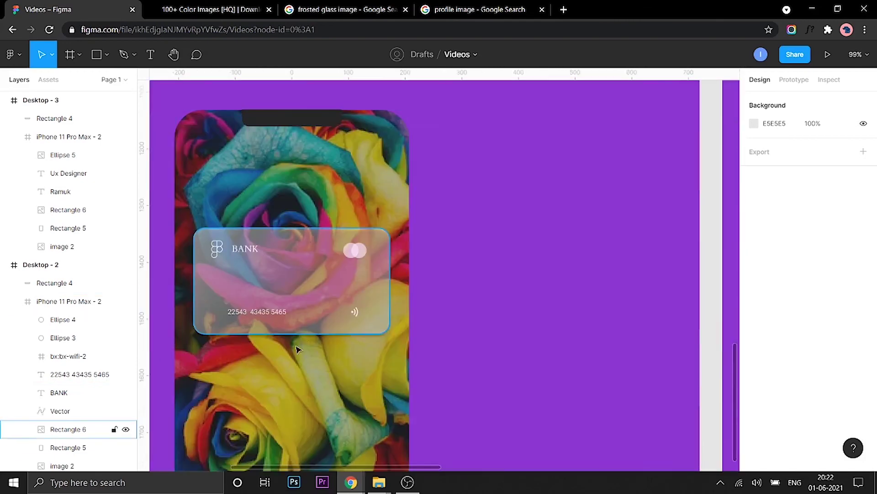
ctrl+scroll(294, 352, up, 4)
ctrl+scroll(358, 343, down, 4)
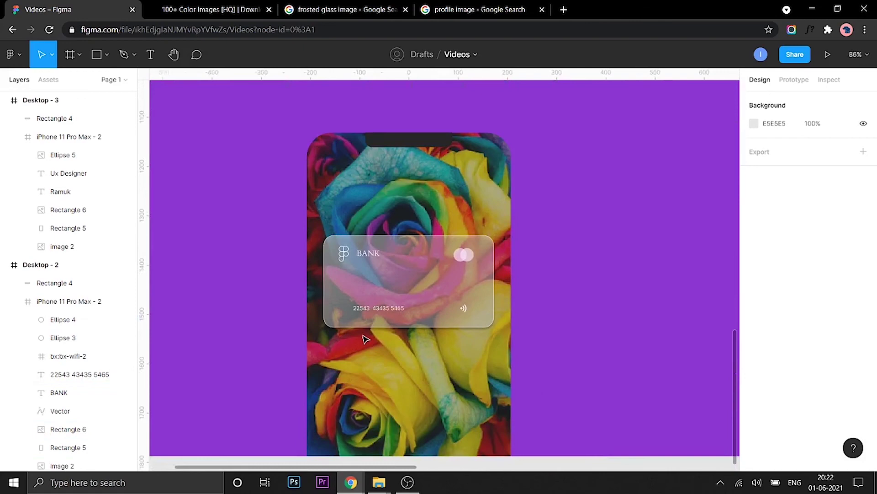
scroll(438, 169, right, 10)
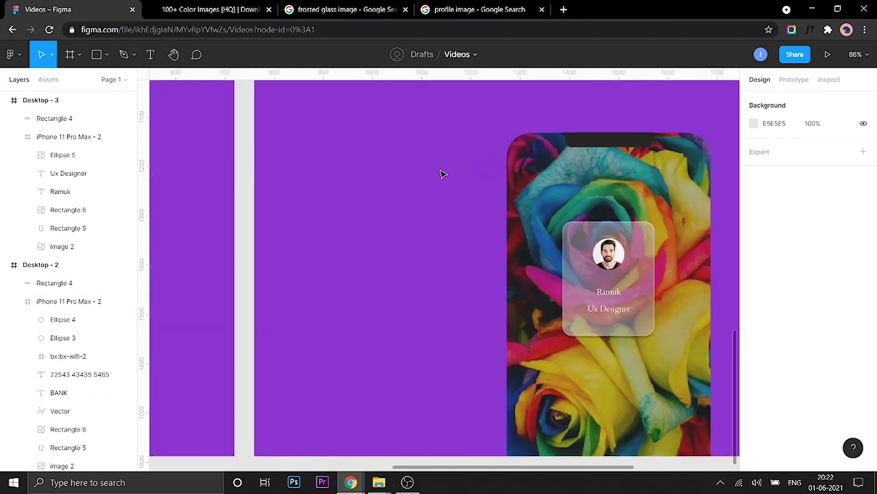
ctrl+scroll(443, 175, down, 4)
scroll(444, 177, left, 4)
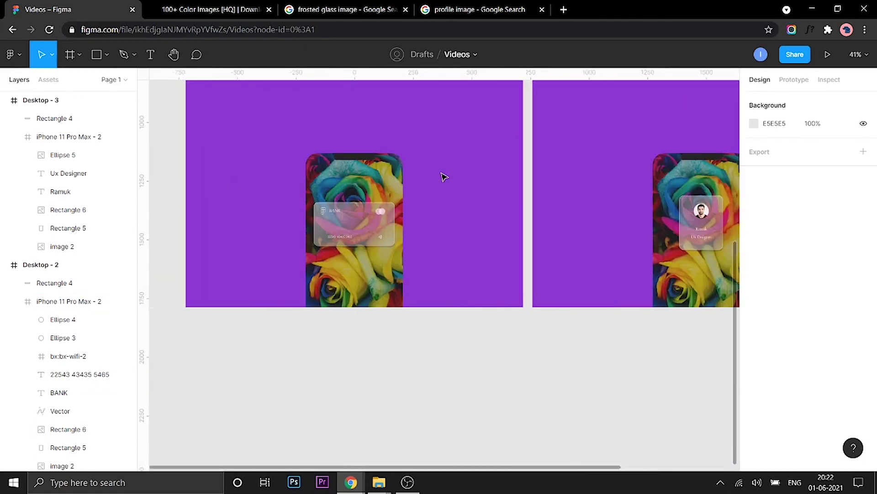